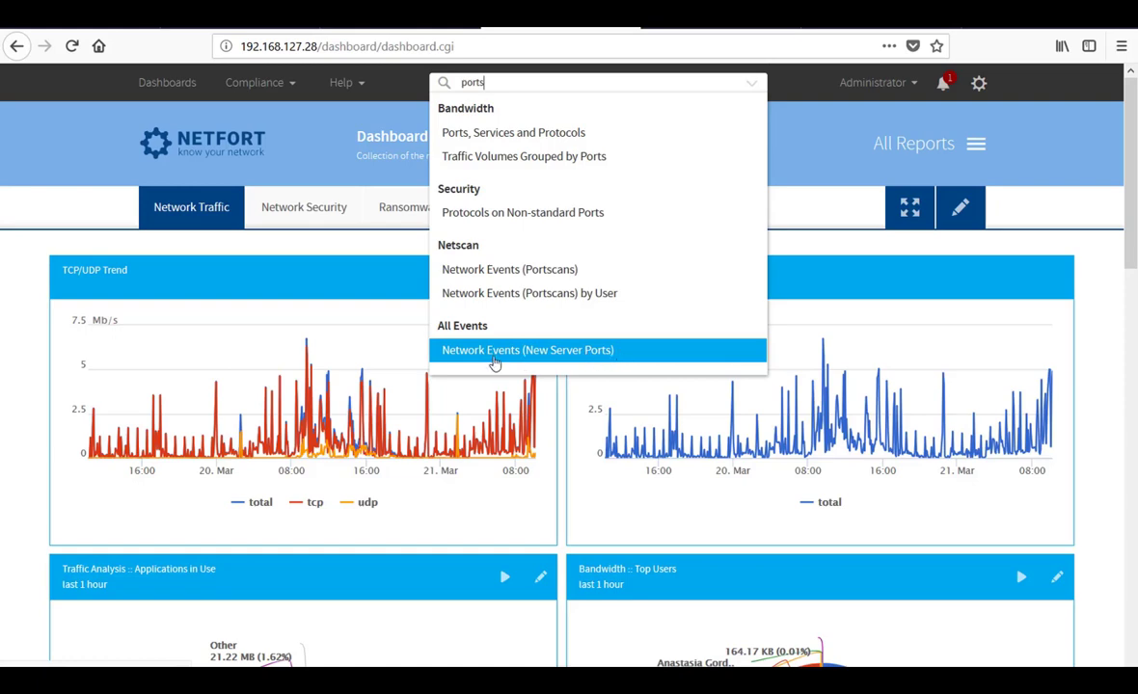
Step: Run the Network Events (New Server Ports) report for the preset period from Feb 01 2018 08:18 to Mar 21 2018 09:18
left_click(527, 353)
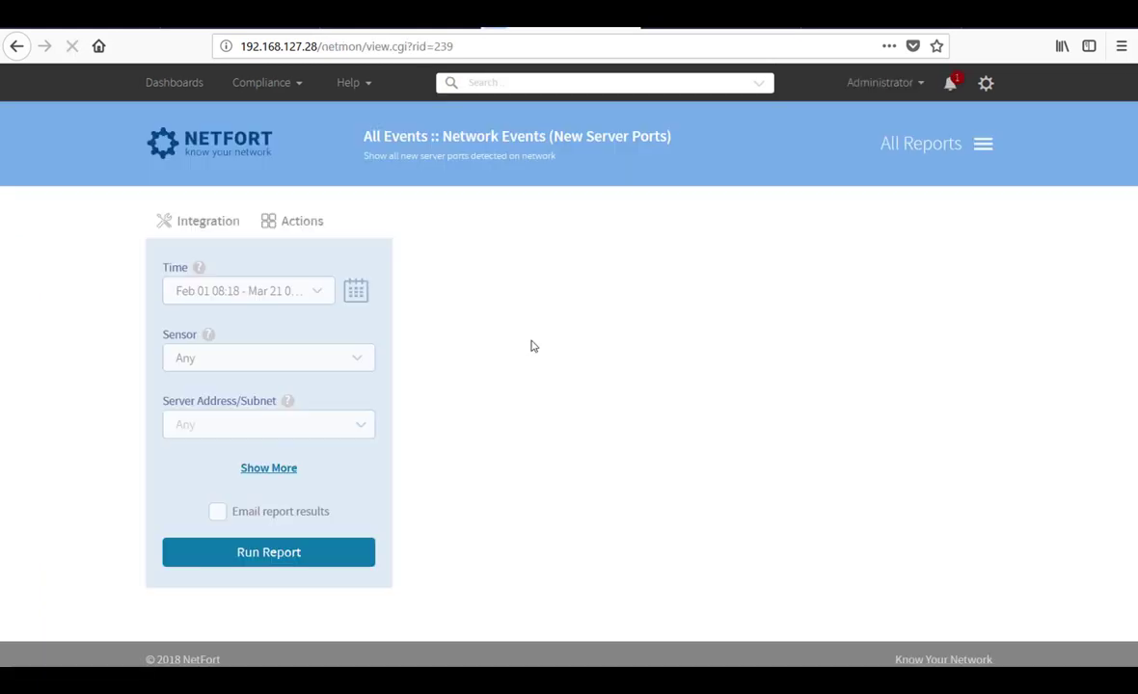
left_click(354, 293)
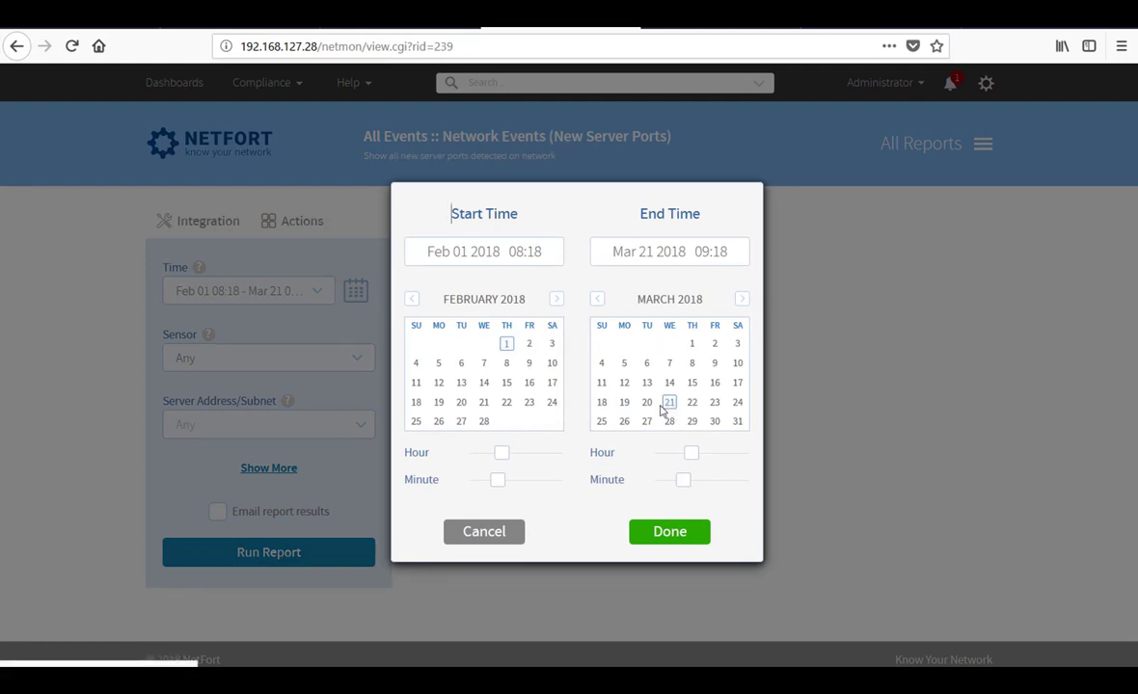
left_click(514, 538)
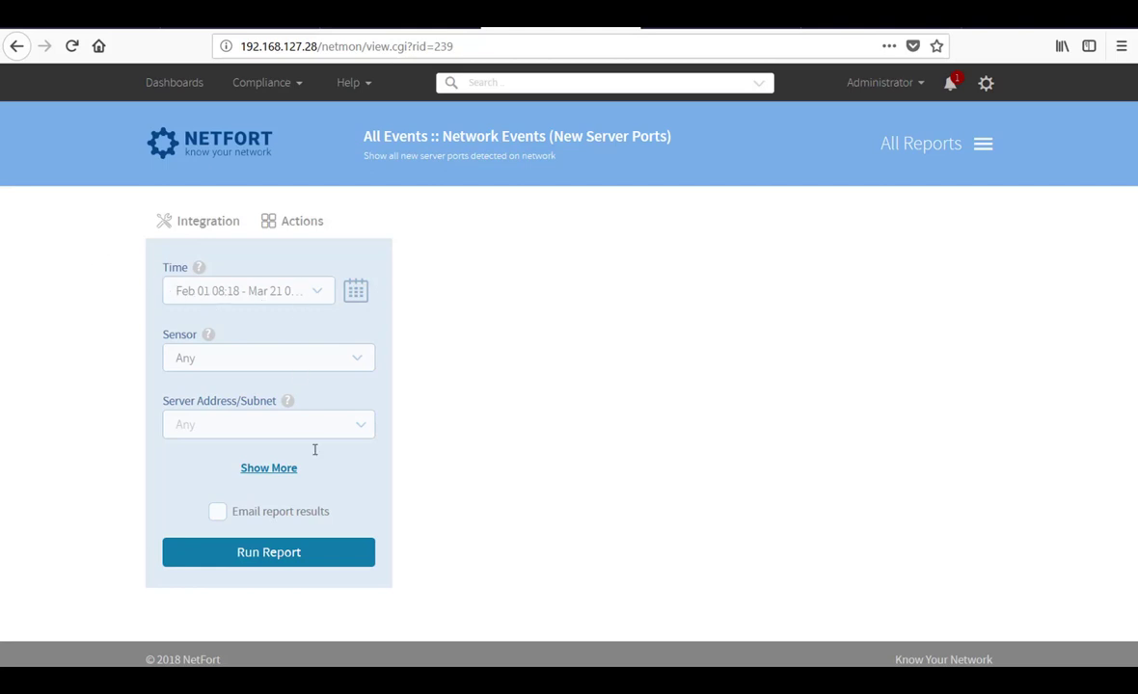
left_click(291, 553)
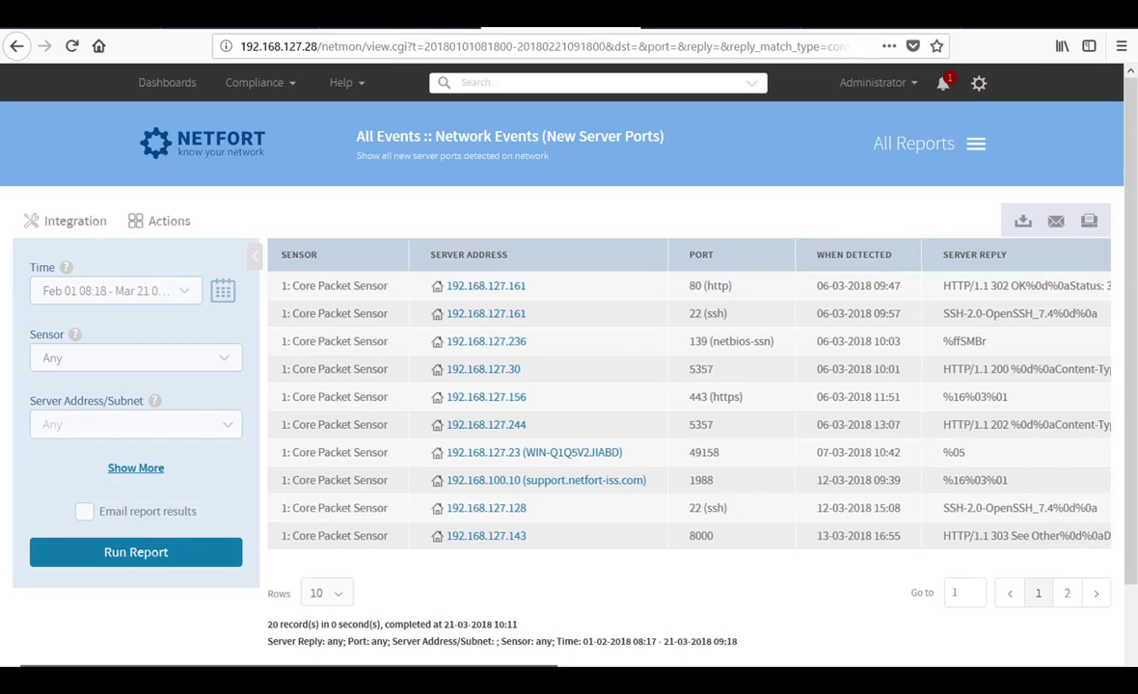
Step: Examine the detection dates and server replies of the first few entries, including the port 80 (http) and 139 (netbios-ssn) rows
scroll(688, 410, "right", 2)
scroll(546, 625, "right", 6)
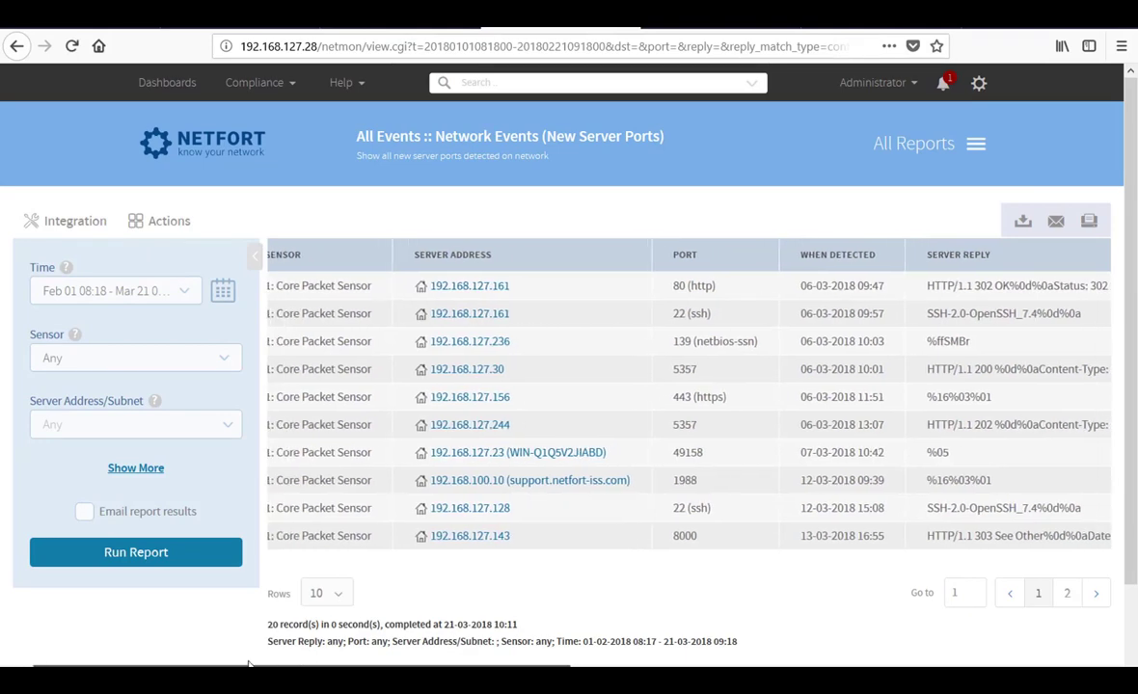
scroll(463, 623, "left", 5)
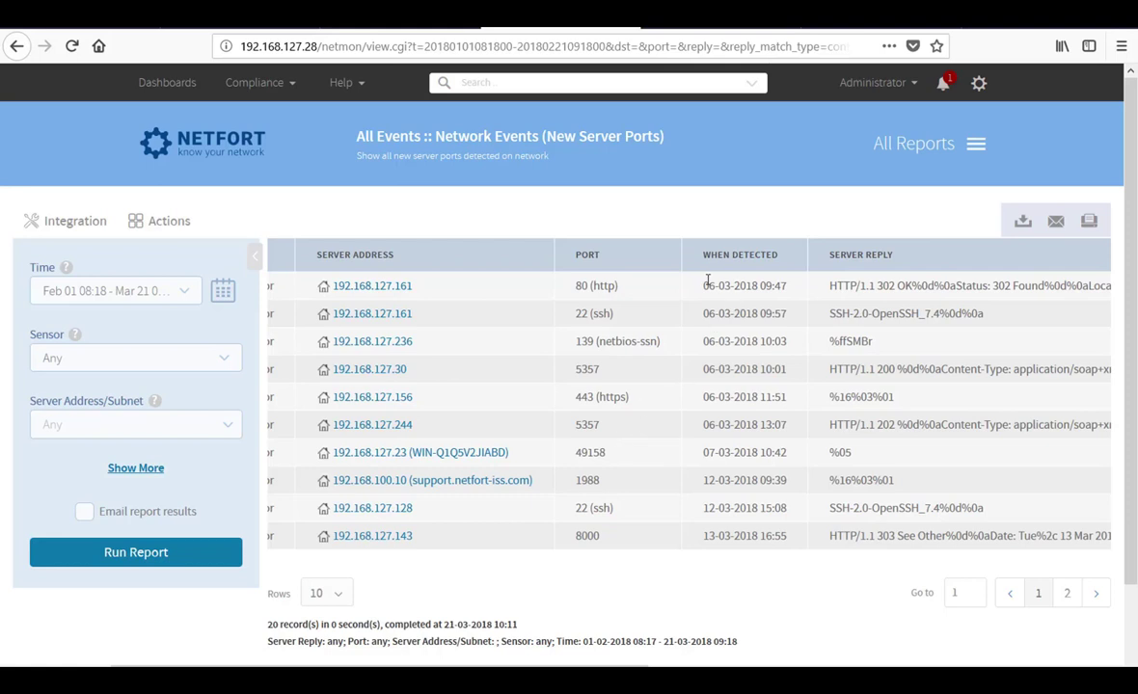
left_click_drag(704, 285, 747, 286)
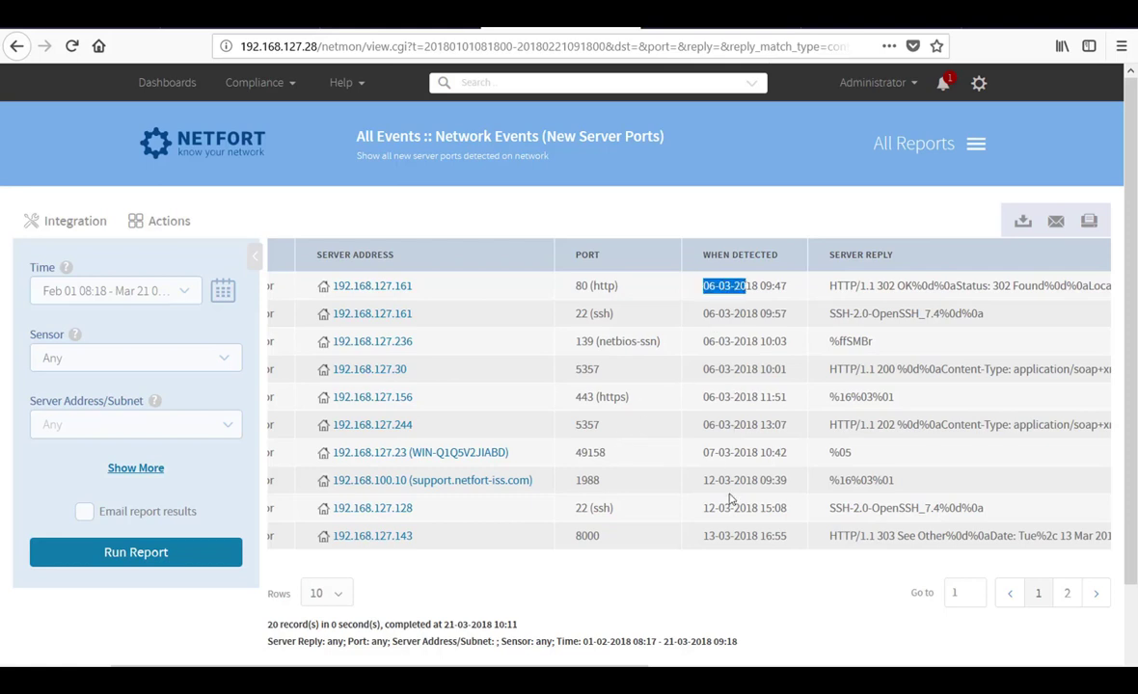
scroll(678, 629, "right", 3)
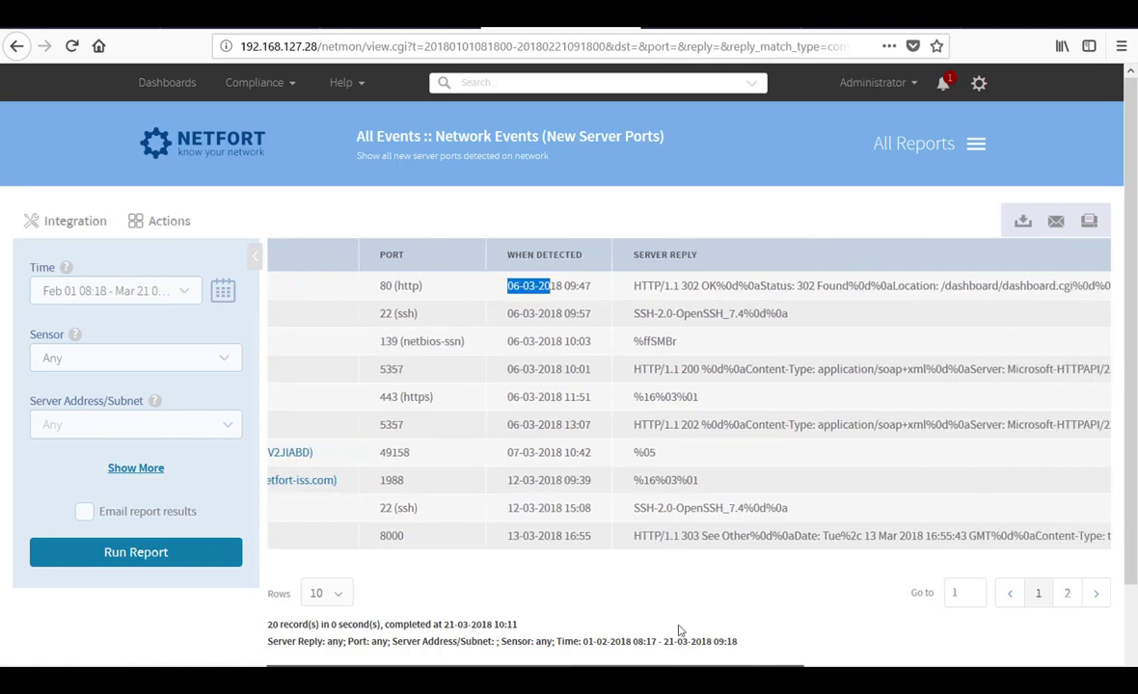
scroll(679, 630, "right", 4)
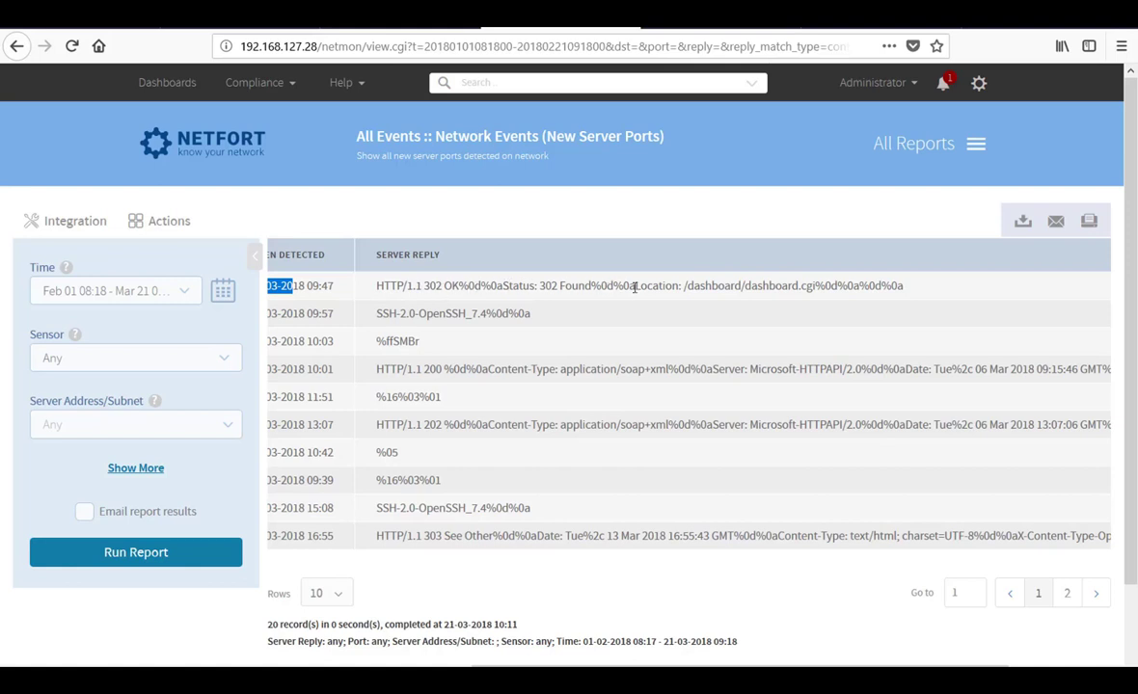
left_click_drag(684, 286, 857, 282)
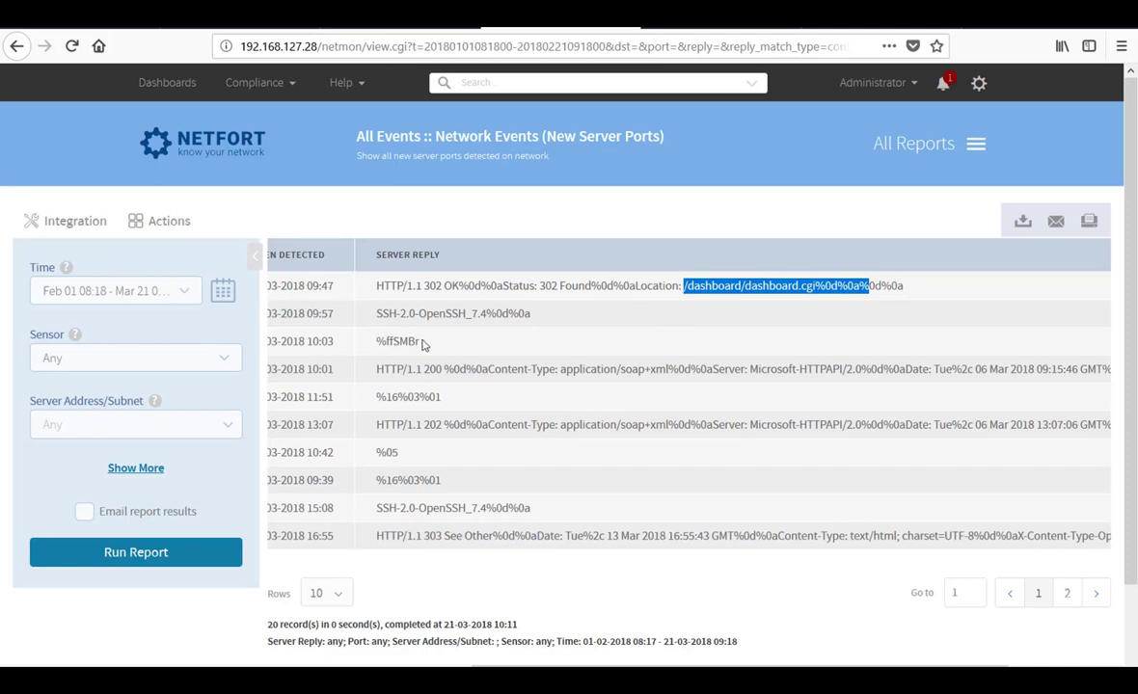
left_click_drag(422, 342, 376, 343)
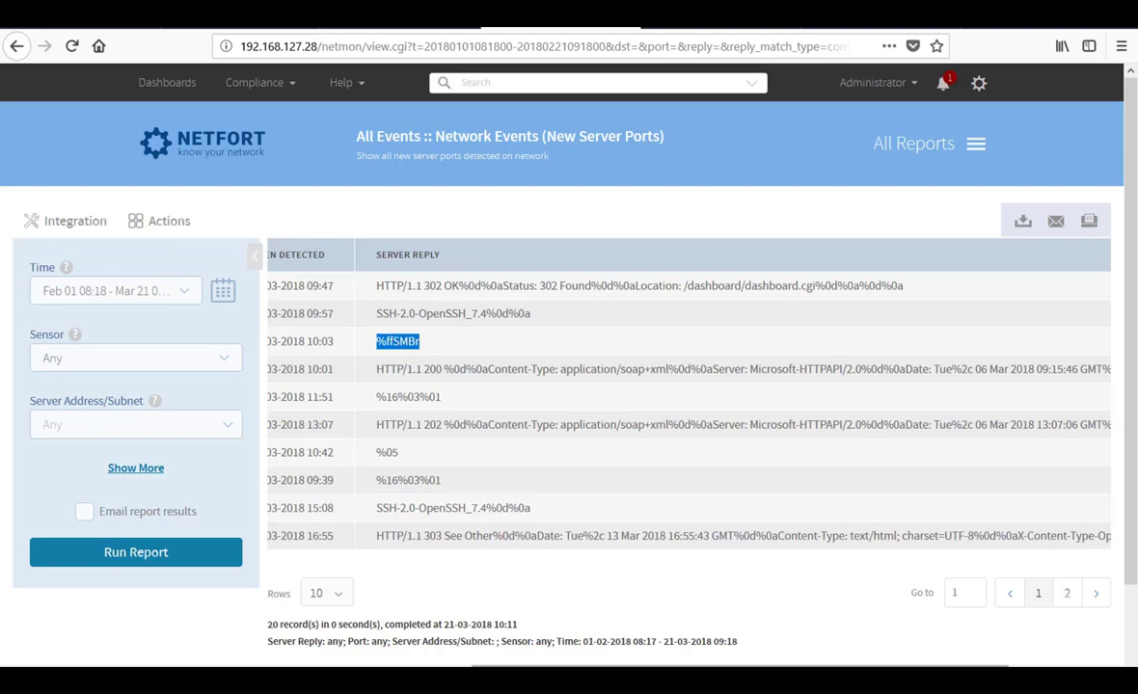
Step: Examine the server reply, port and detection time of the 443 (https) entry in the report
left_click_drag(571, 665, 459, 665)
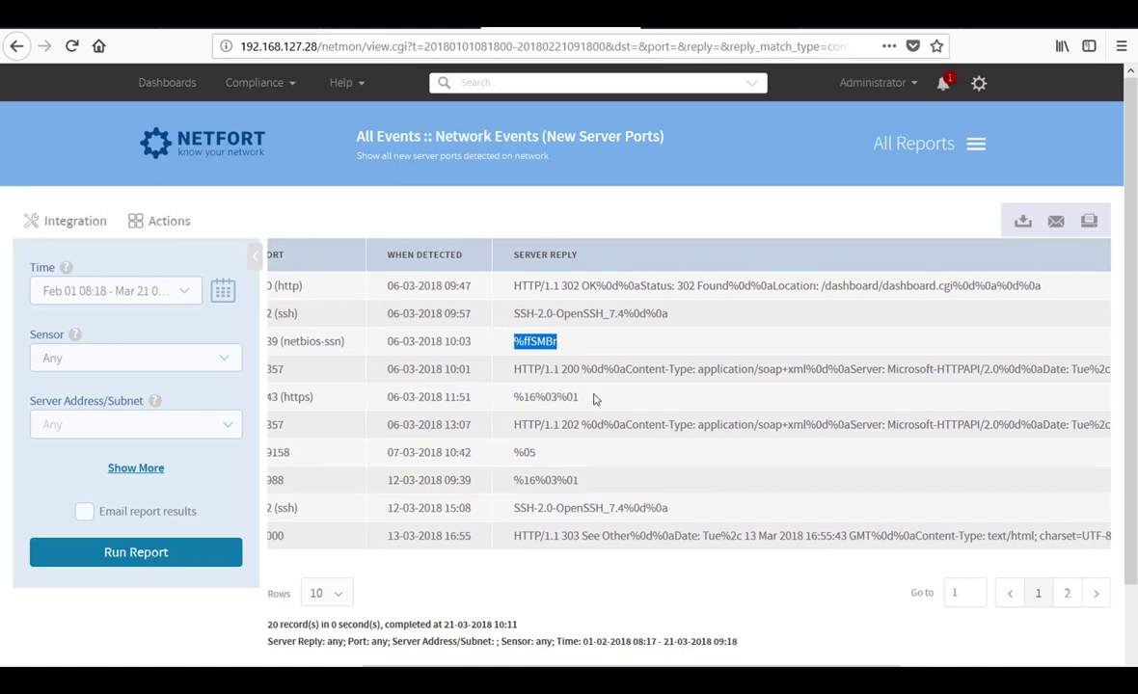
left_click_drag(586, 396, 503, 398)
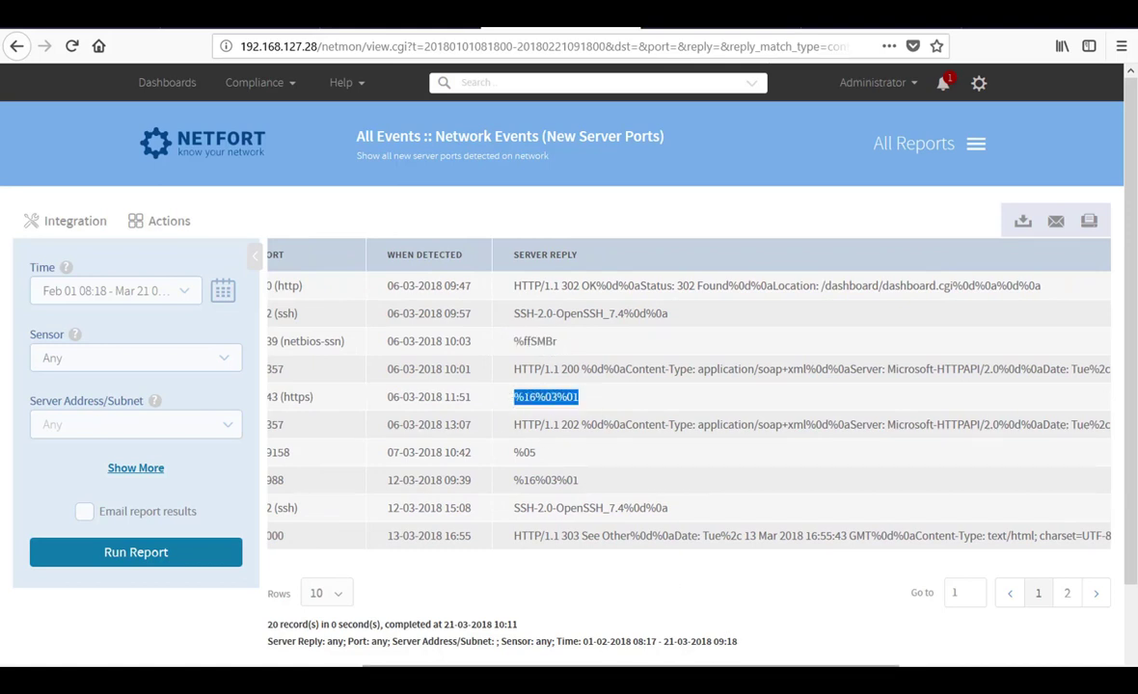
left_click_drag(733, 666, 635, 665)
left_click_drag(706, 399, 647, 392)
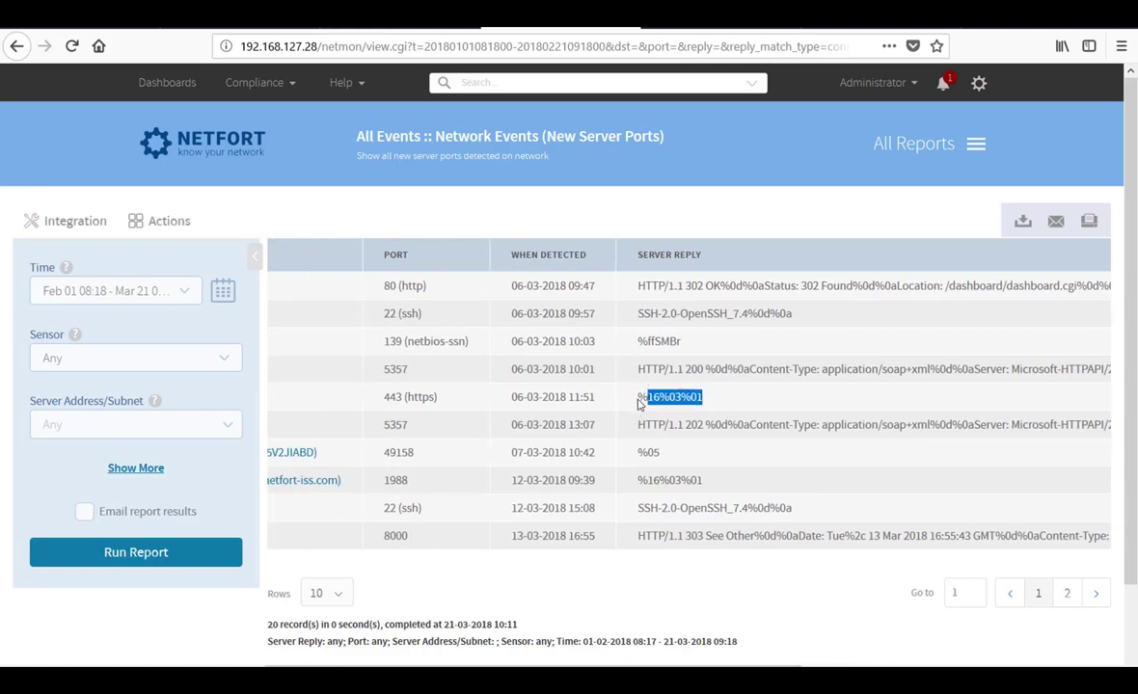
mouse_move(639, 399)
left_mouse_down()
mouse_move(707, 397)
mouse_move(629, 405)
left_mouse_up()
left_click_drag(386, 397, 442, 398)
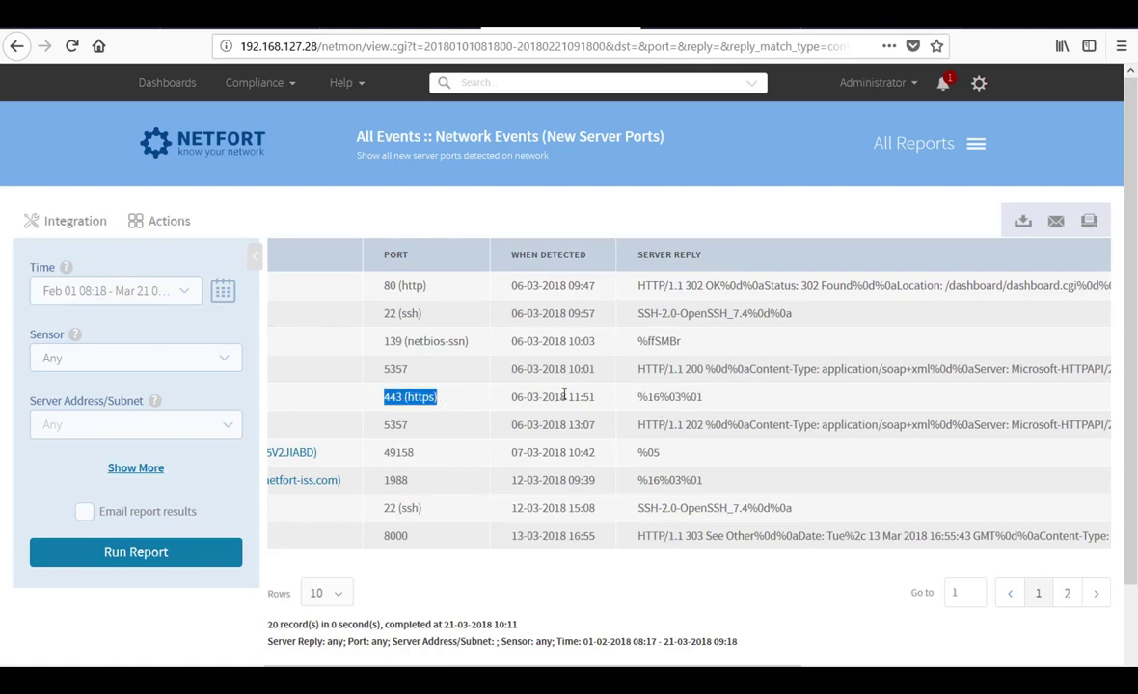
left_click_drag(589, 399, 501, 398)
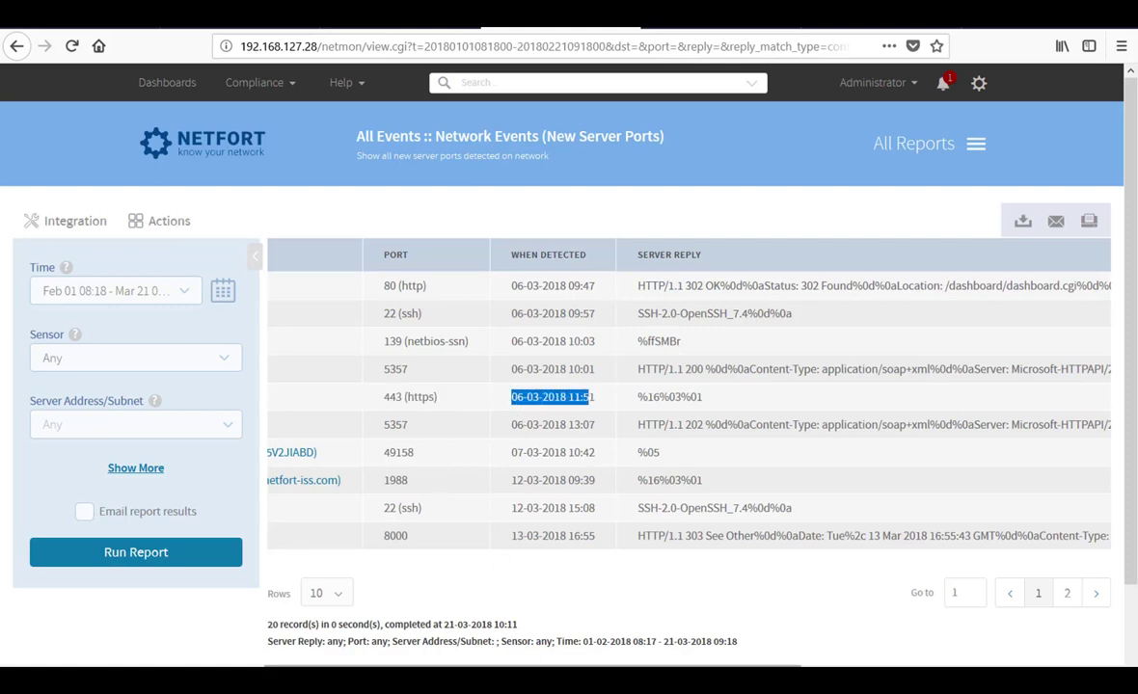
Step: Examine the server replies of the report's last entries, including the port 1988, 22 (ssh) and 8000 rows
mouse_move(523, 665)
left_mouse_down()
mouse_move(414, 666)
mouse_move(510, 664)
left_mouse_up()
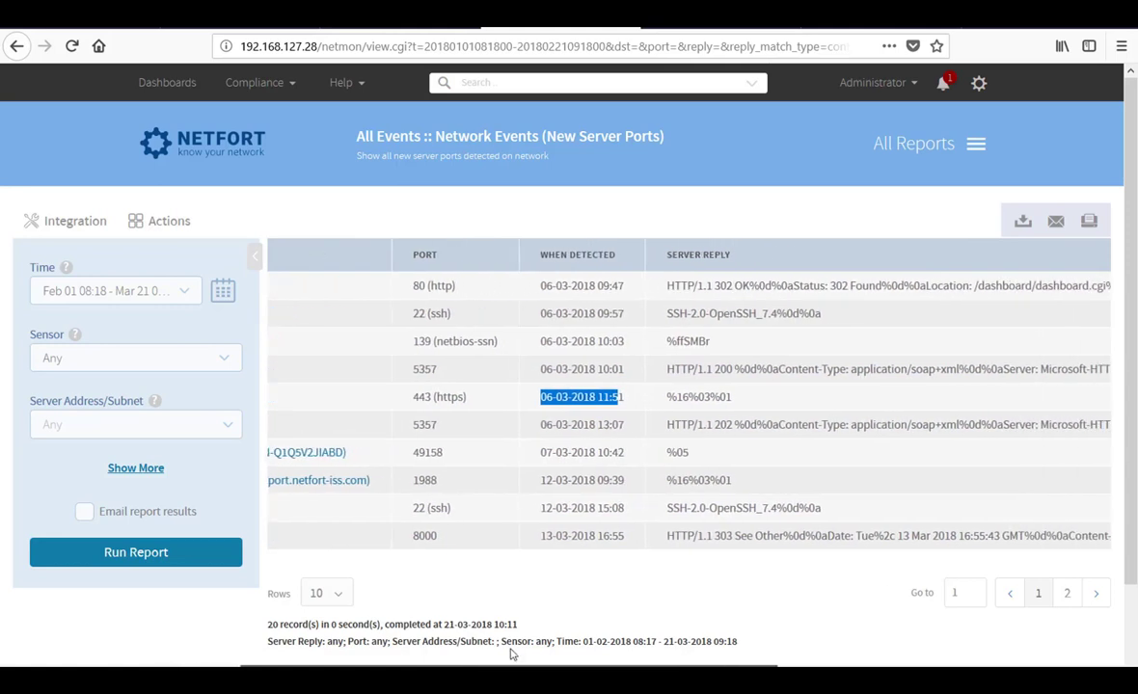
left_click_drag(733, 480, 655, 455)
left_click_drag(671, 508, 772, 504)
left_click(675, 517)
left_click(668, 542)
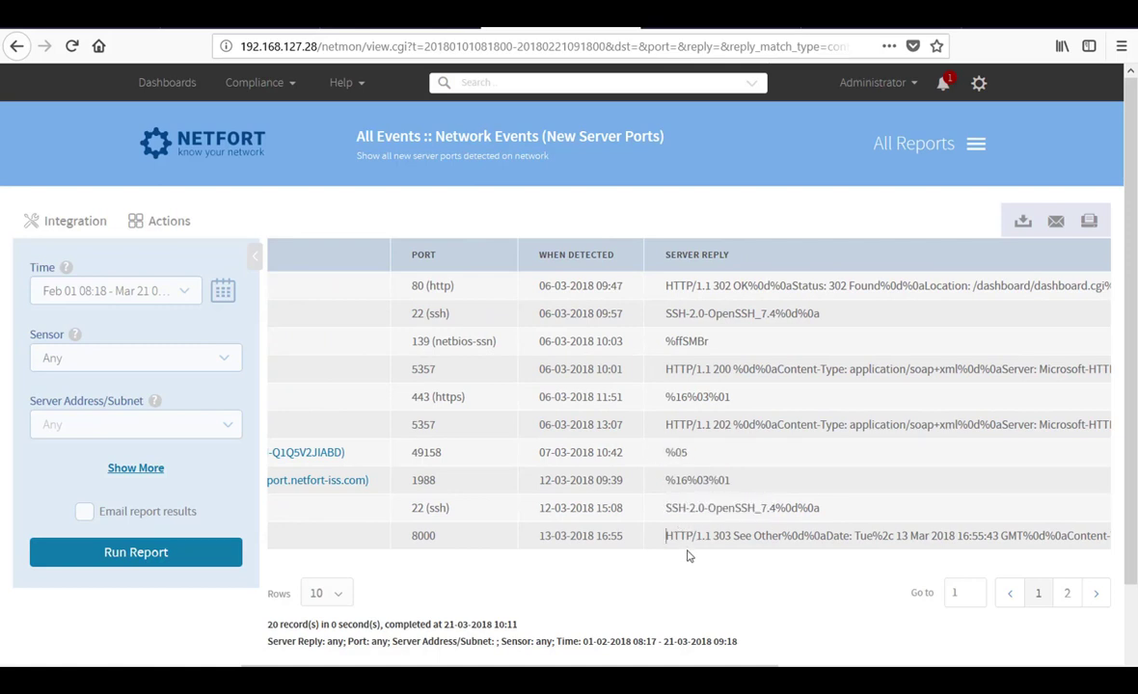
Step: Expand the port 8000 entry for server 192.168.127.143 and open its view/mark signature page
left_click_drag(700, 666, 1026, 613)
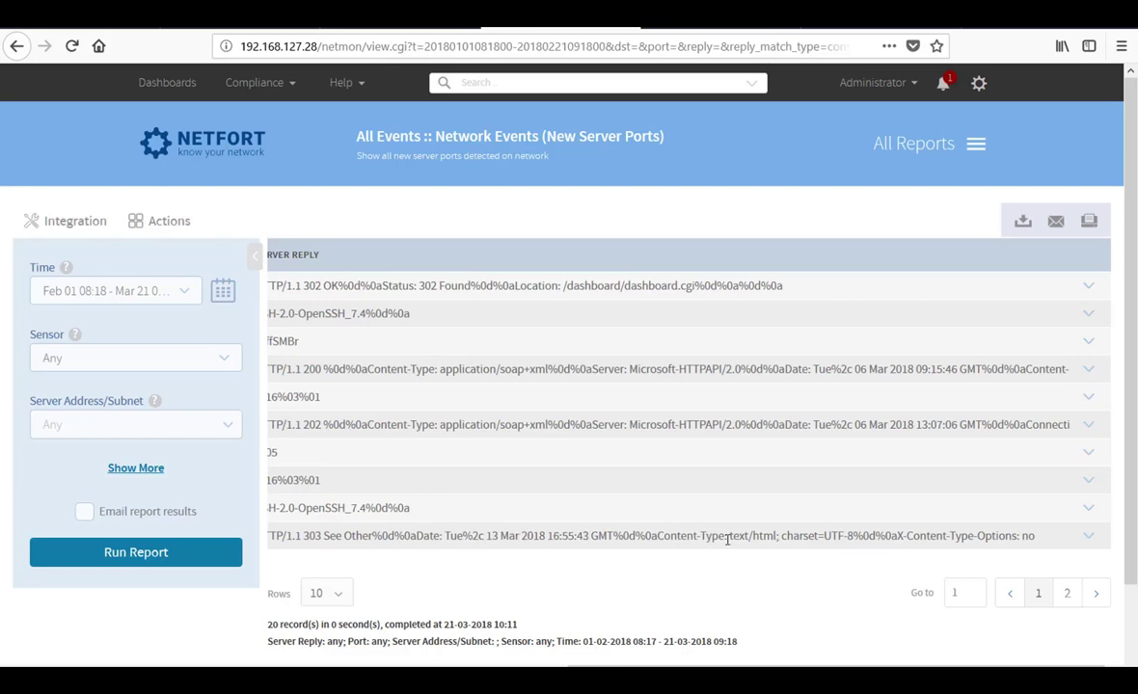
left_click(1091, 537)
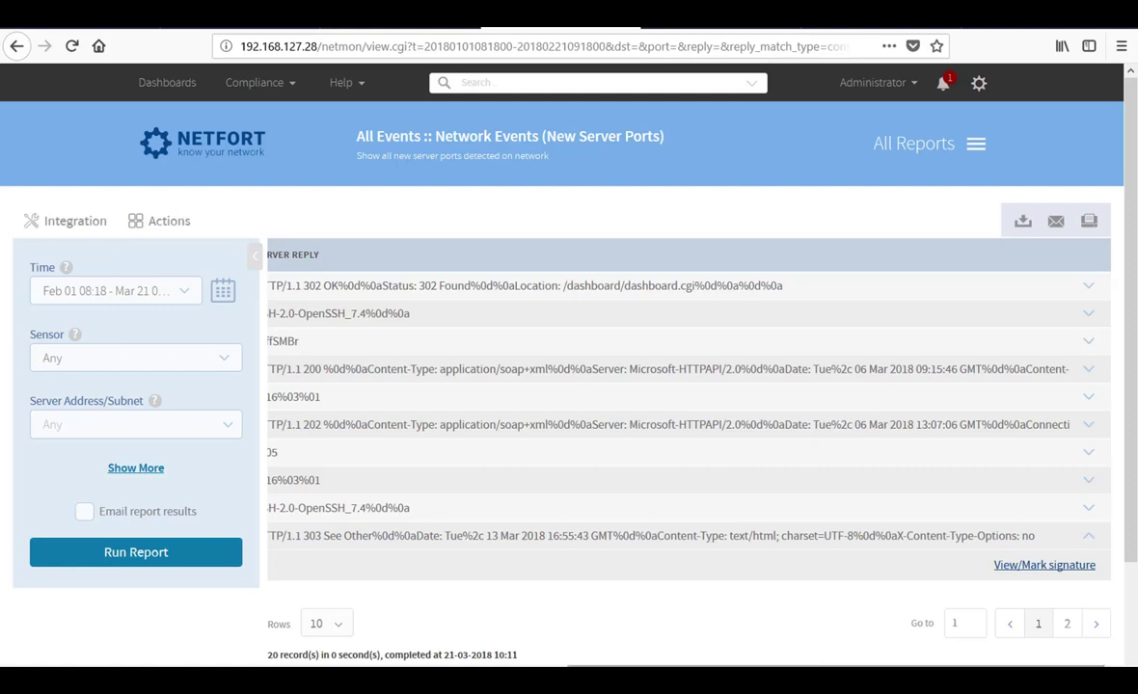
scroll(837, 536, "left", 10)
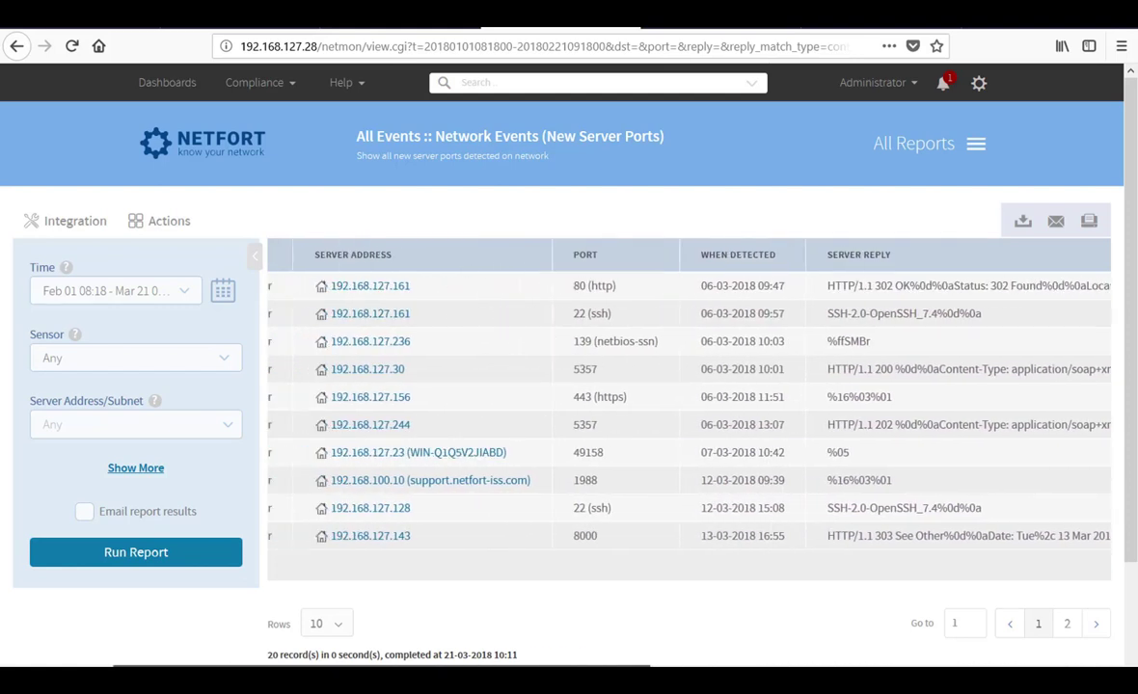
scroll(836, 535, "left", 2)
scroll(902, 536, "right", 12)
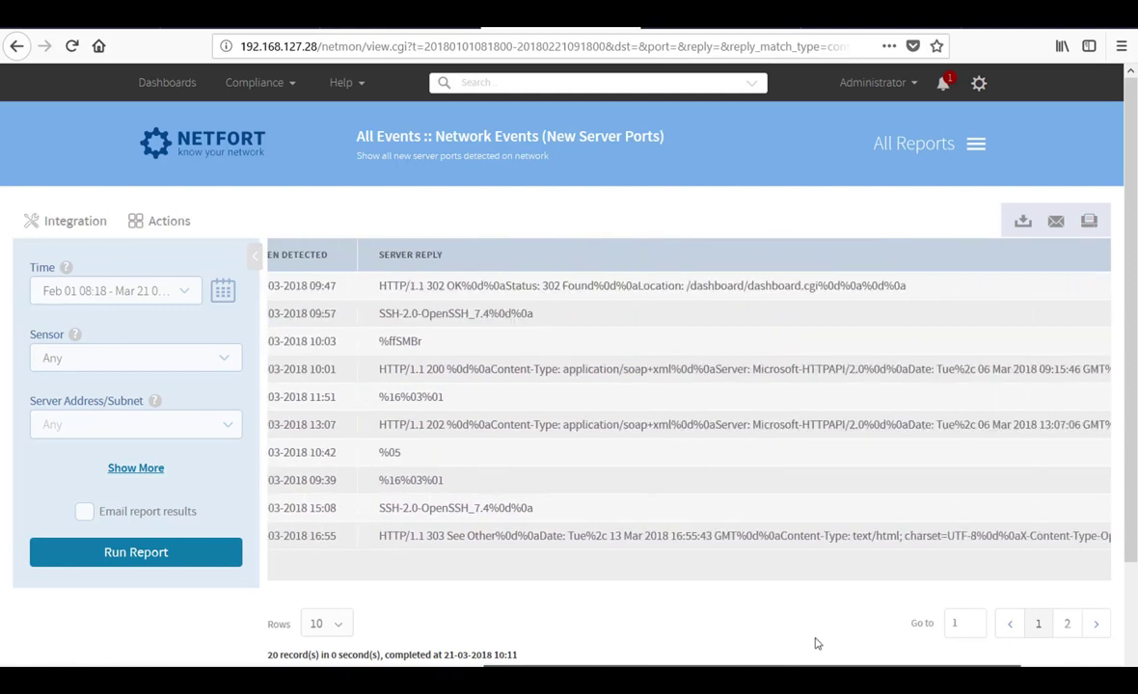
left_click(1025, 568)
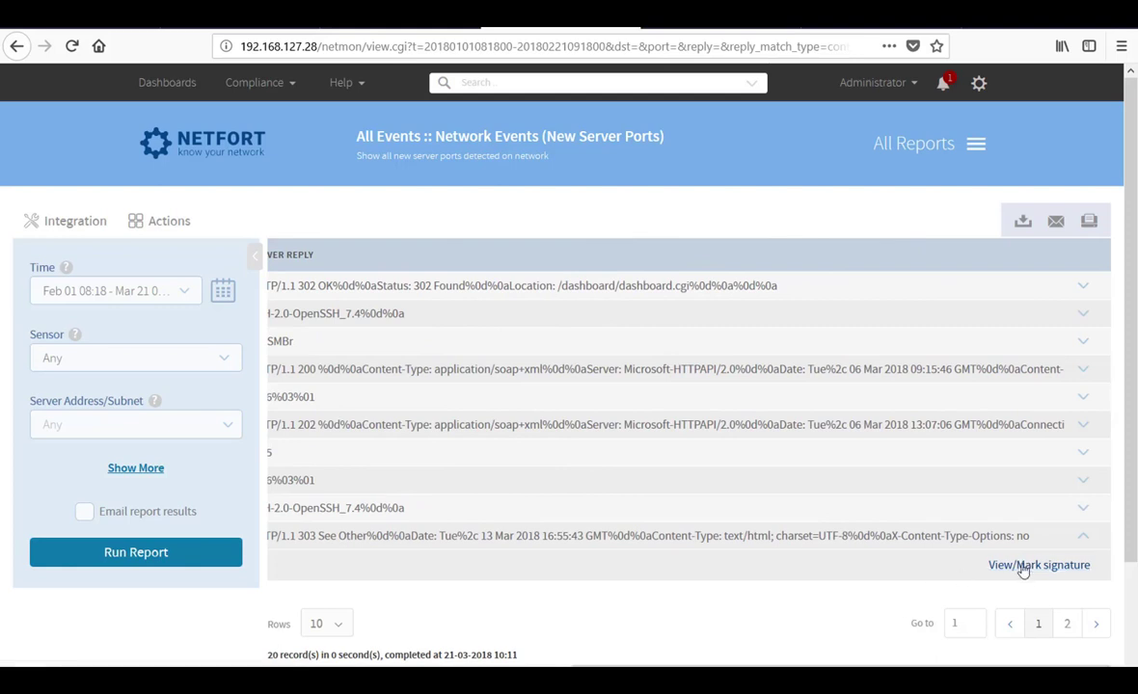
Step: Configure the signature mark with an empty destination, the action Send Email and the sensor any
scroll(611, 534, "down", 2)
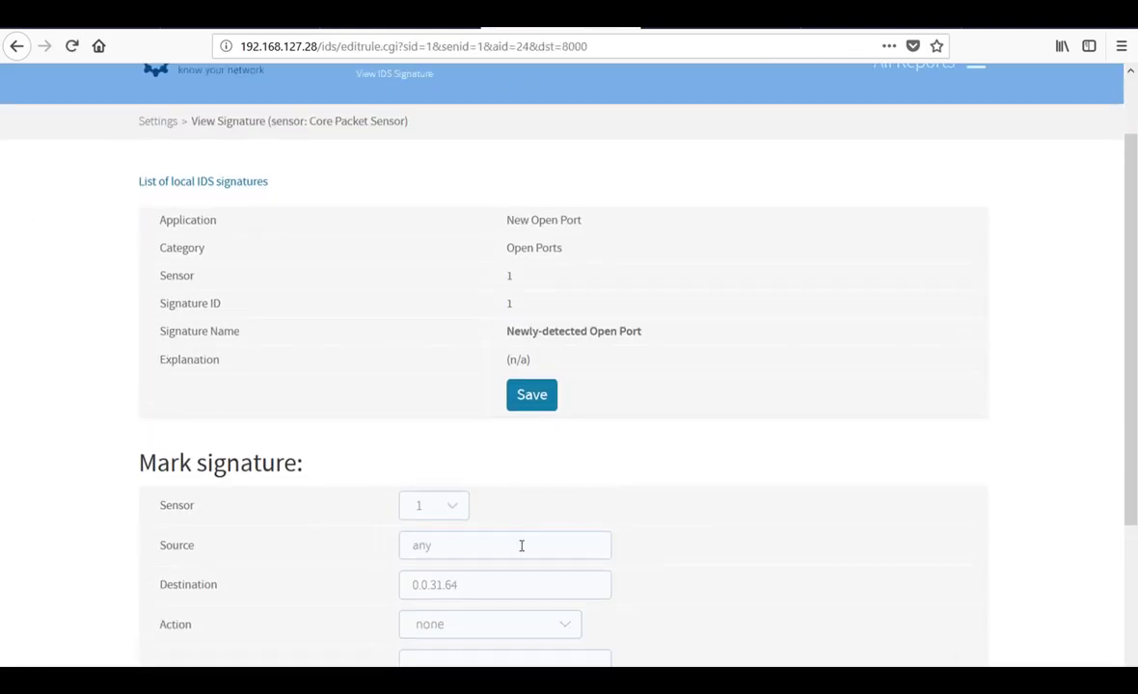
left_click_drag(467, 479, 357, 488)
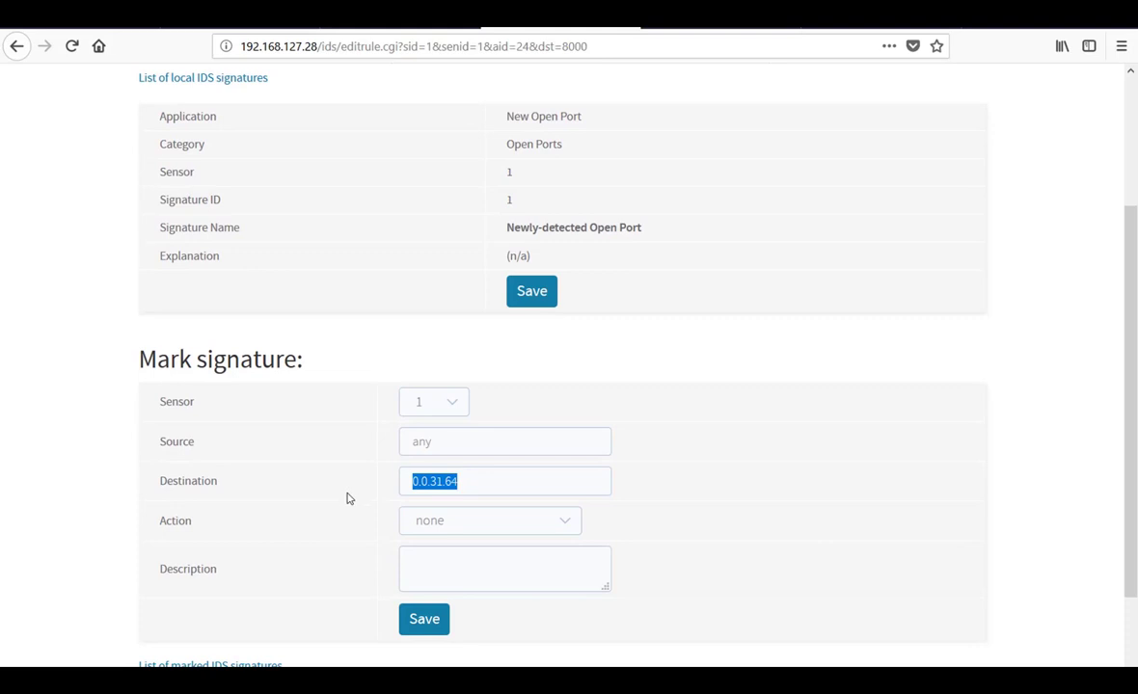
key("BackSpace")
left_click(447, 529)
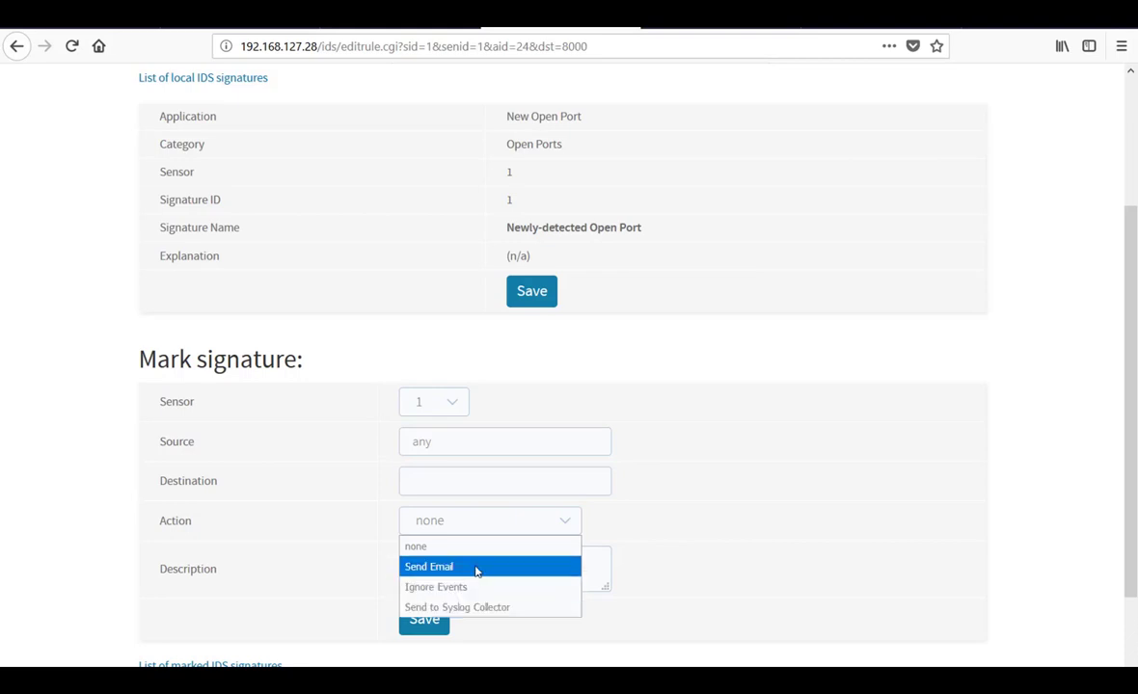
left_click(475, 567)
left_click(470, 576)
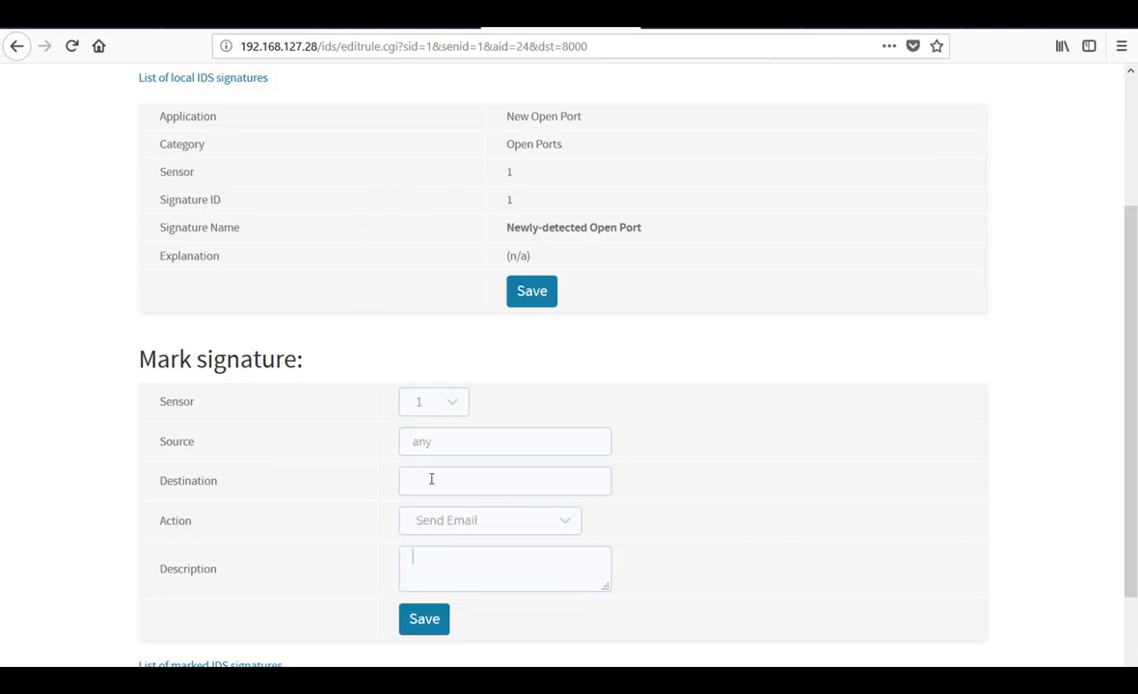
left_click(437, 402)
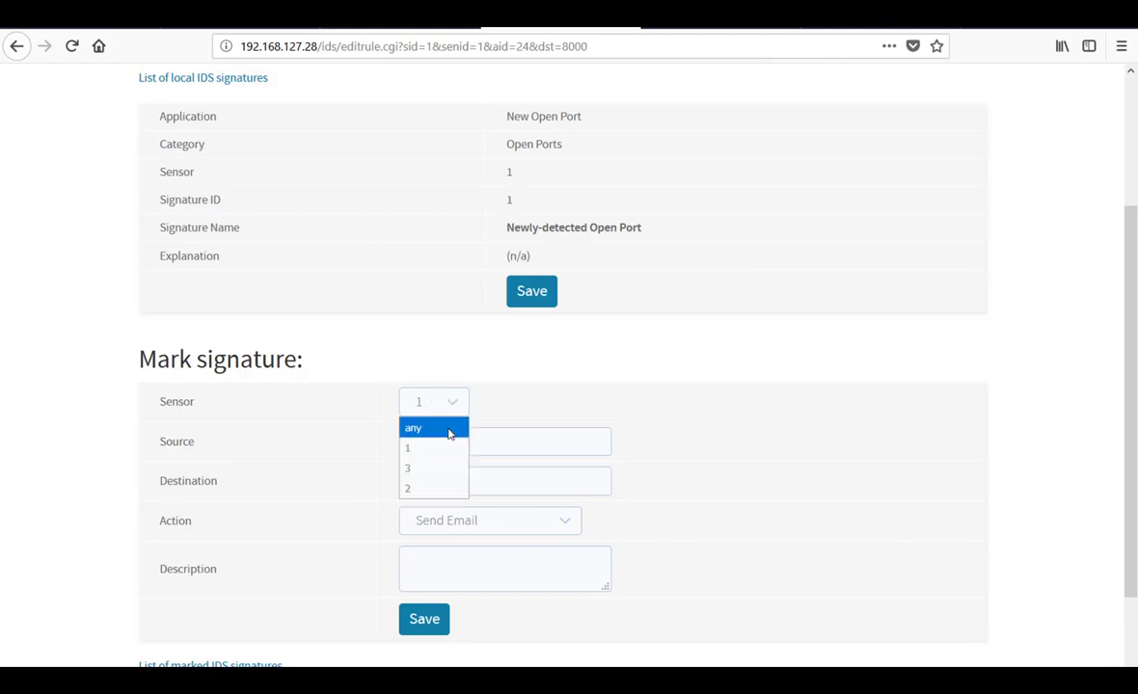
left_click(447, 429)
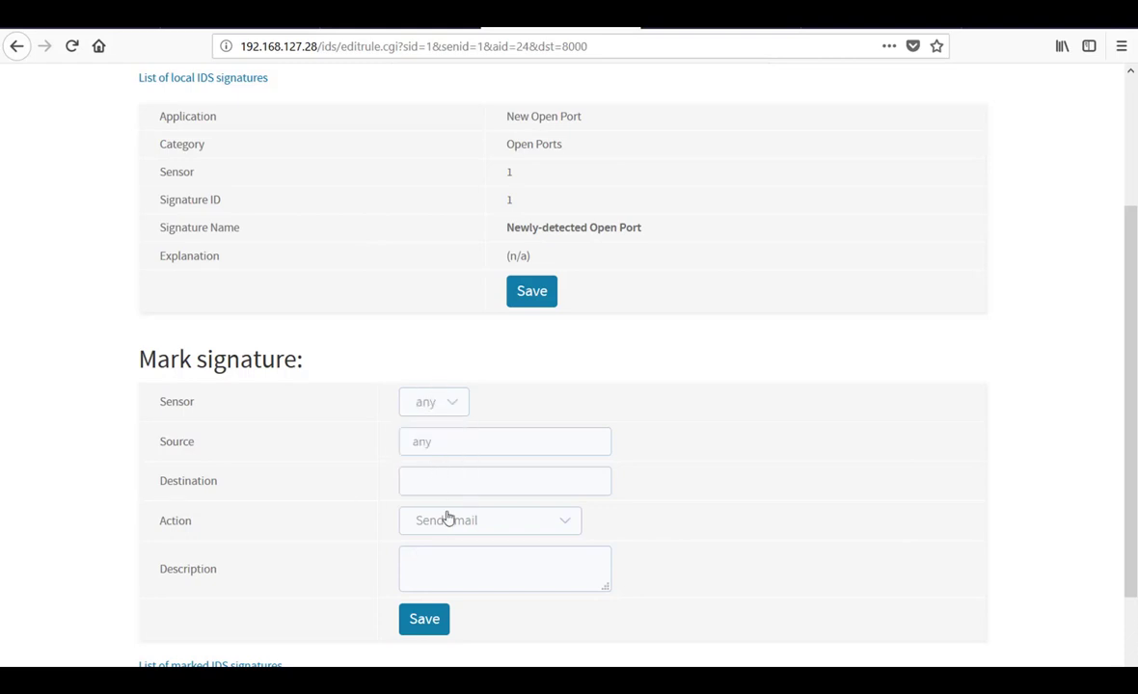
Step: Enter "Please check server for new apps" as the mark's description and save the mark
left_click(428, 562)
type("Please check se")
key("BackSpace")
key("BackSpace")
key("BackSpace")
key("BackSpace")
key("BackSpace")
key("BackSpace")
type("new apps")
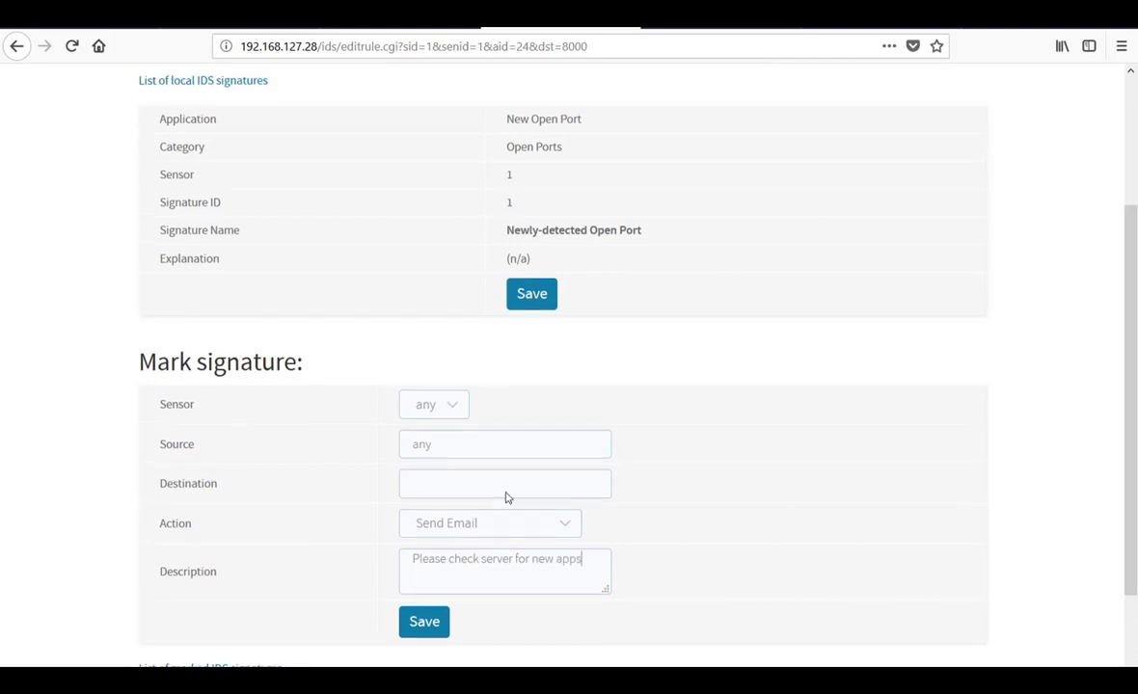
scroll(506, 496, "up", 3)
scroll(555, 359, "down", 5)
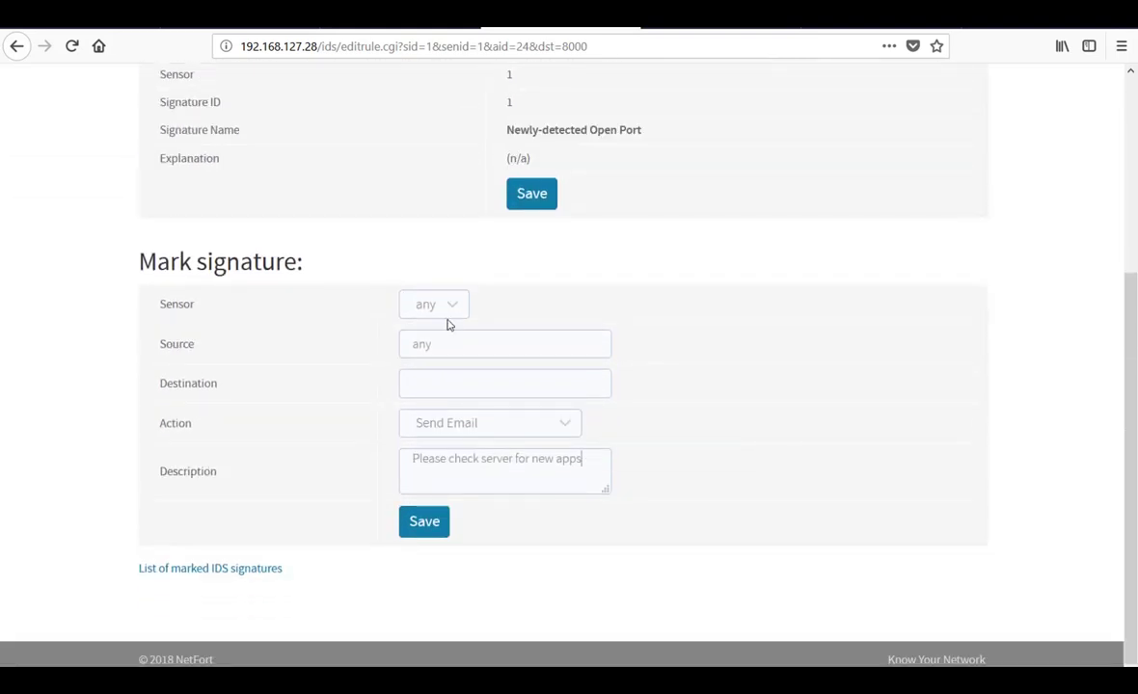
left_click(433, 526)
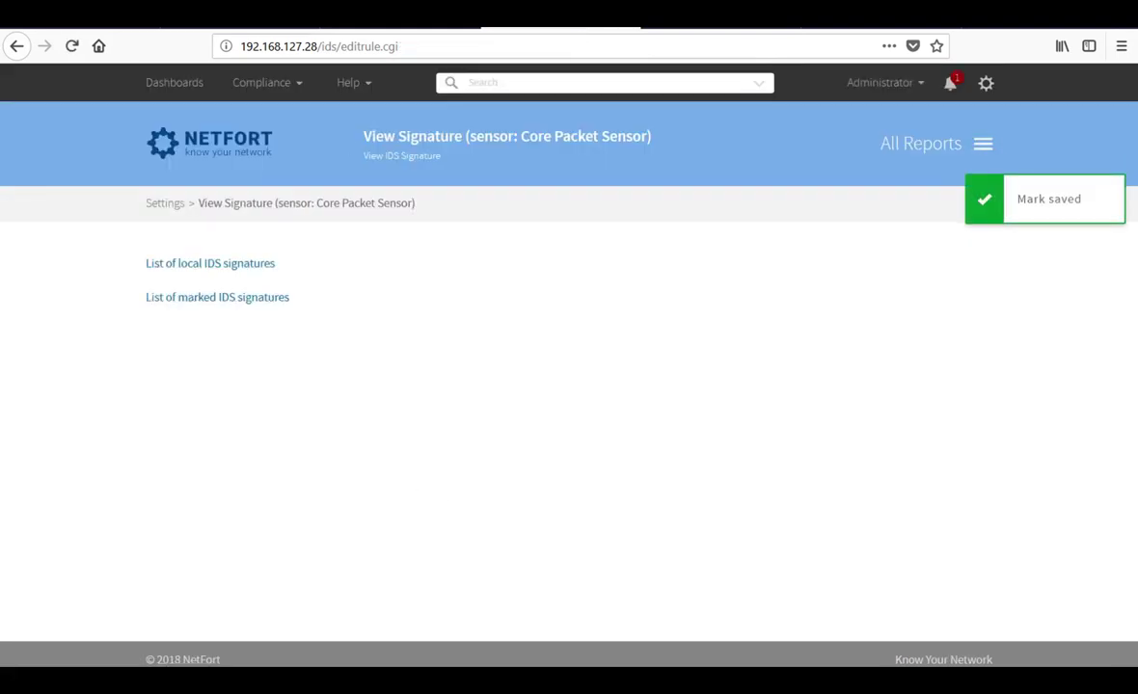
left_click(17, 47)
left_click(26, 50)
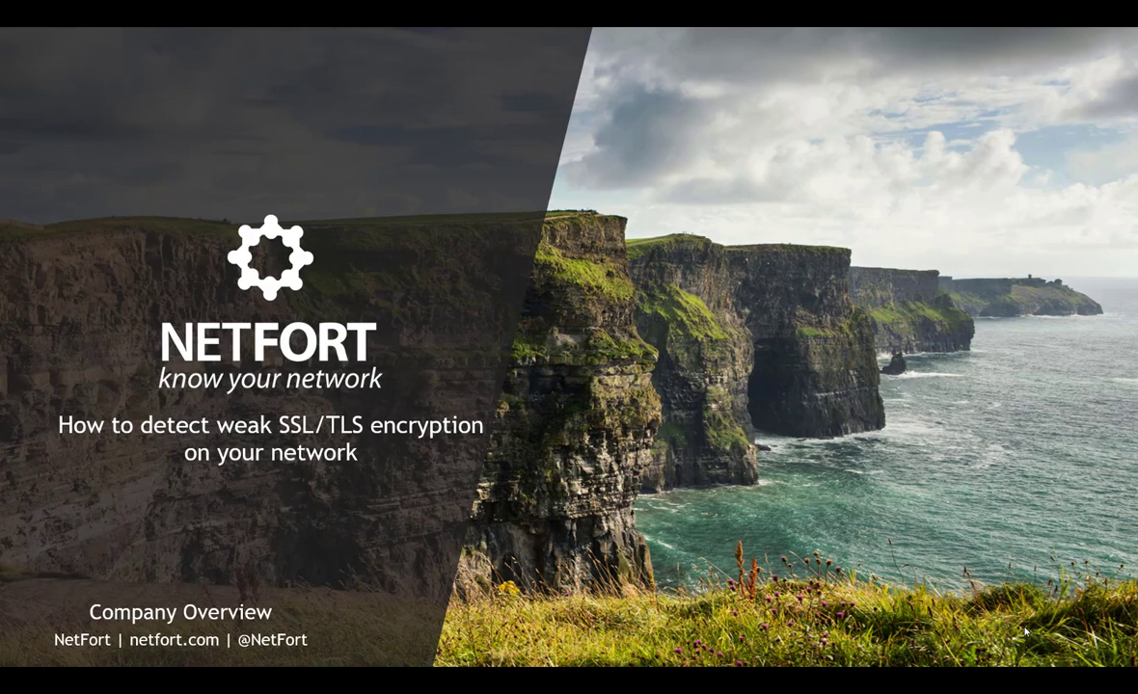
left_click(1026, 632)
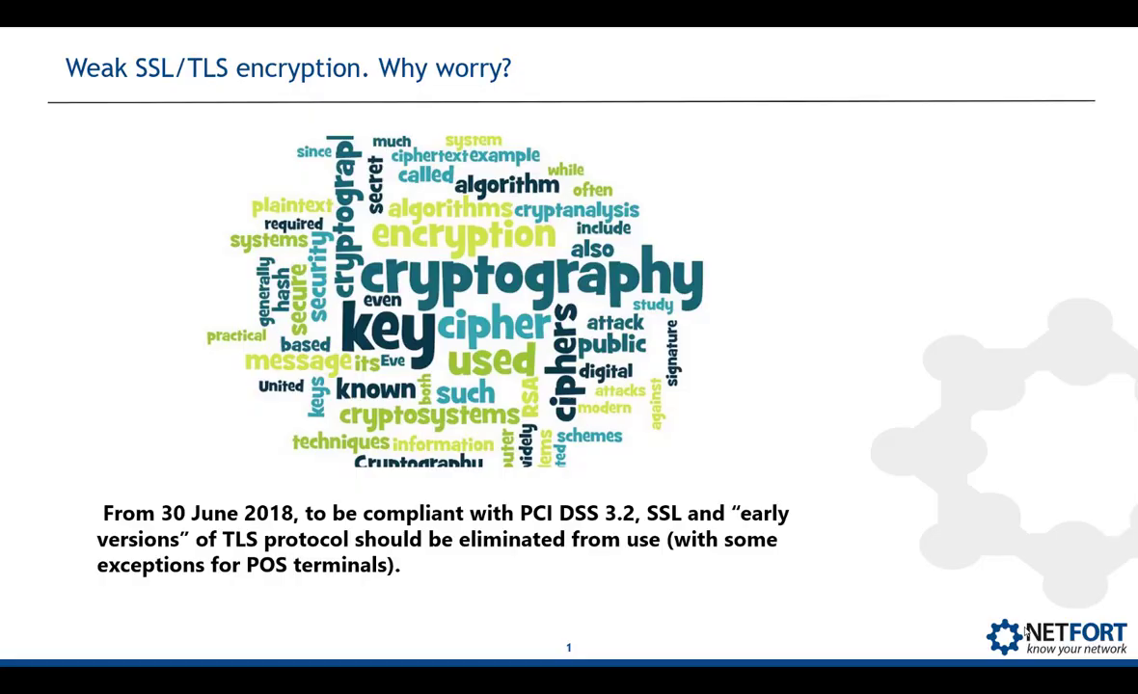
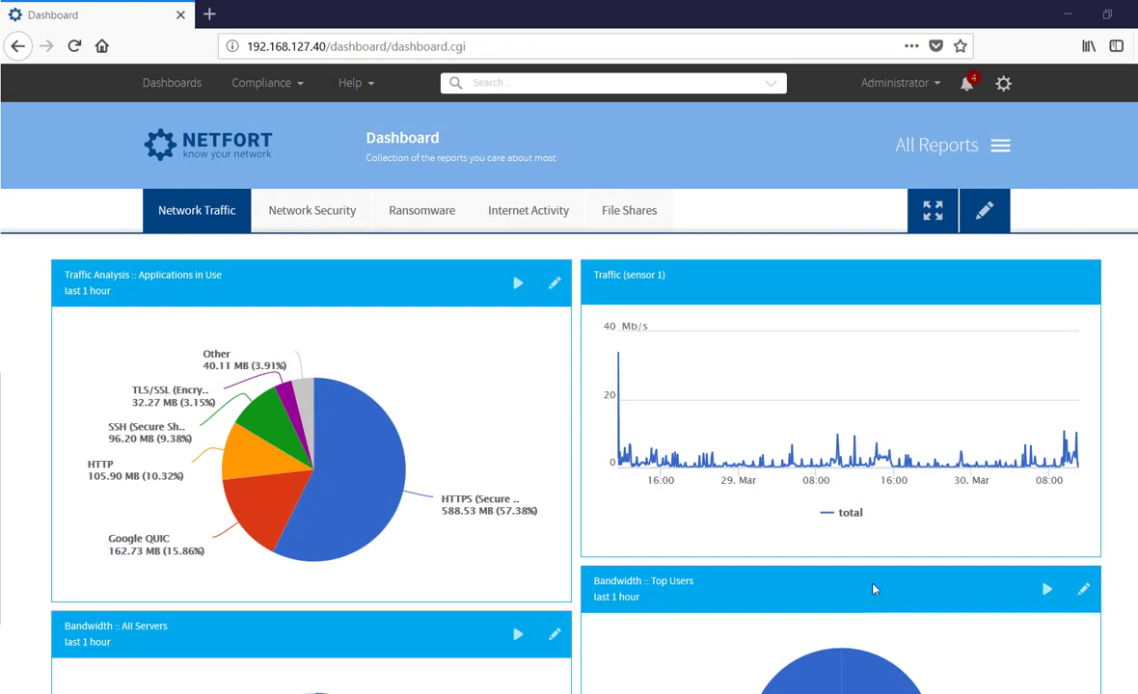
Step: Open the Servers Running SSL report from the Encryption Protocols inventory reports
left_click(1001, 147)
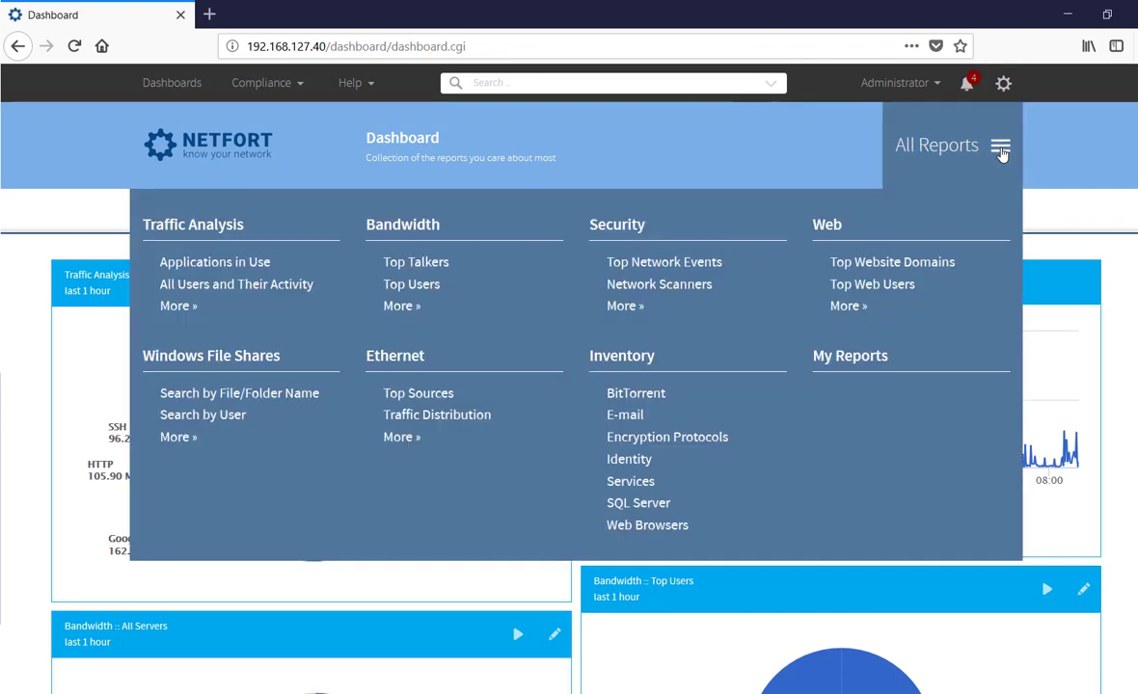
left_click(633, 440)
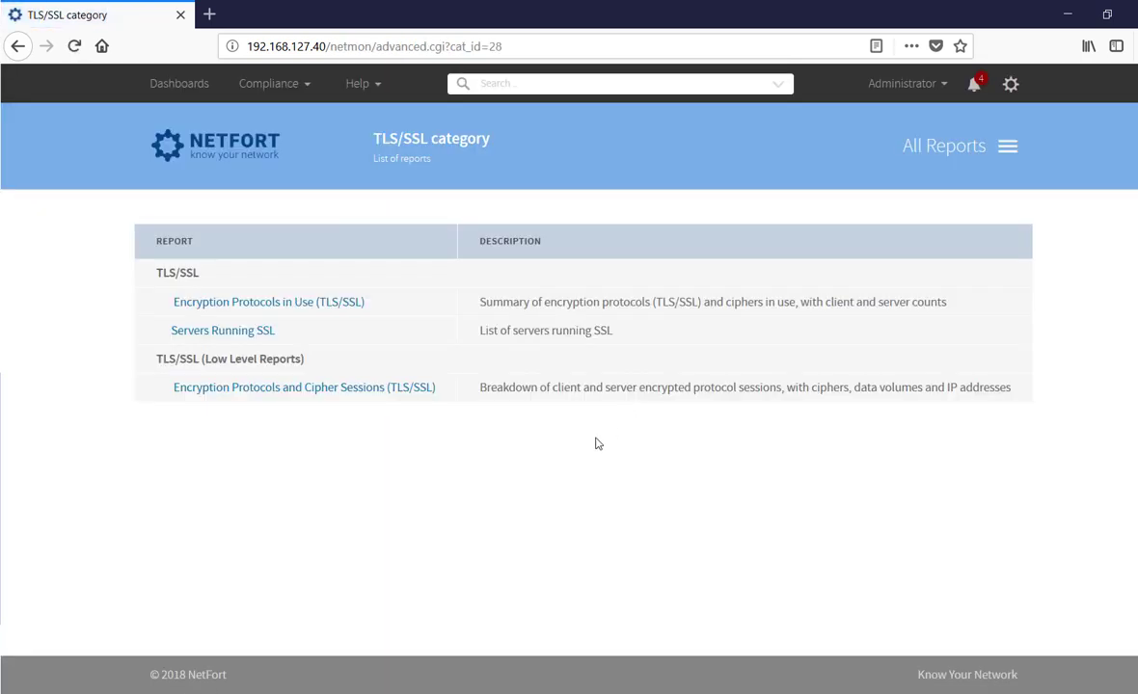
left_click(226, 339)
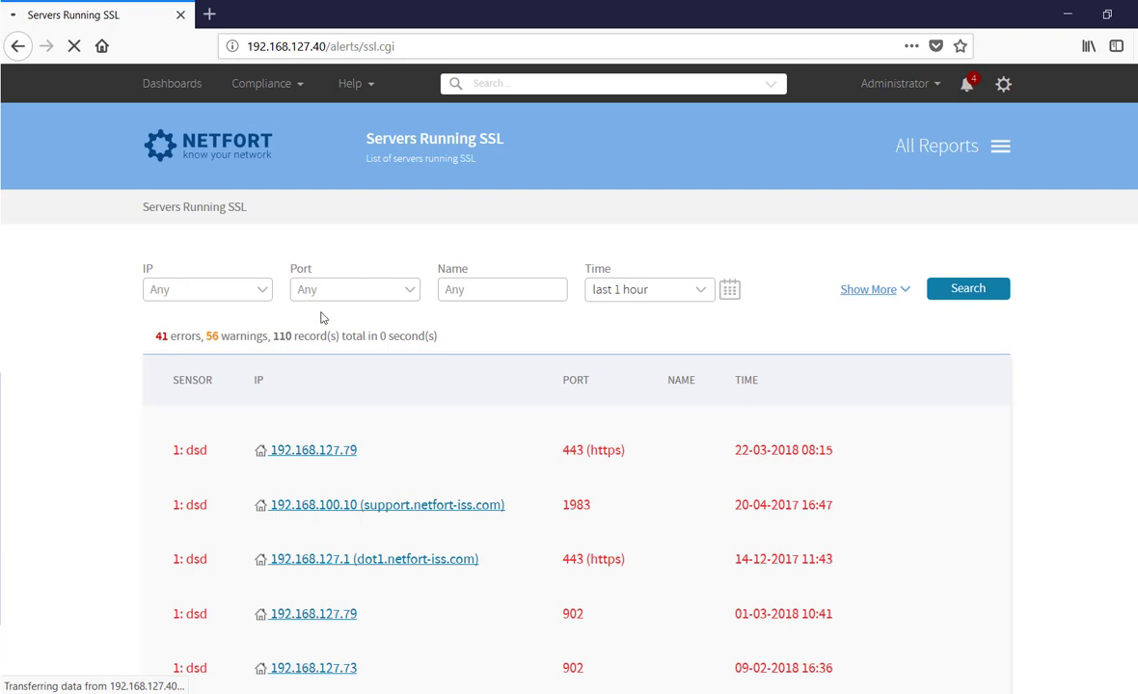
Step: Show the additional SSL report filters, filter the servers by TLS v 1.0 and run the search for the last 1 hour
left_click(248, 287)
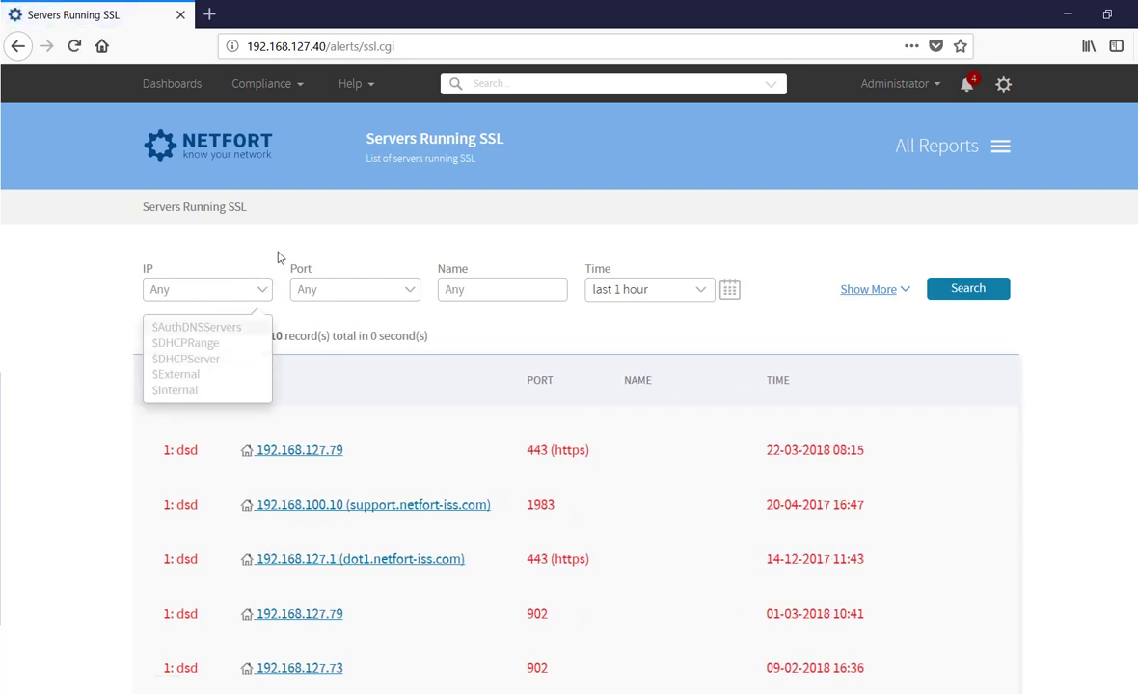
left_click(275, 241)
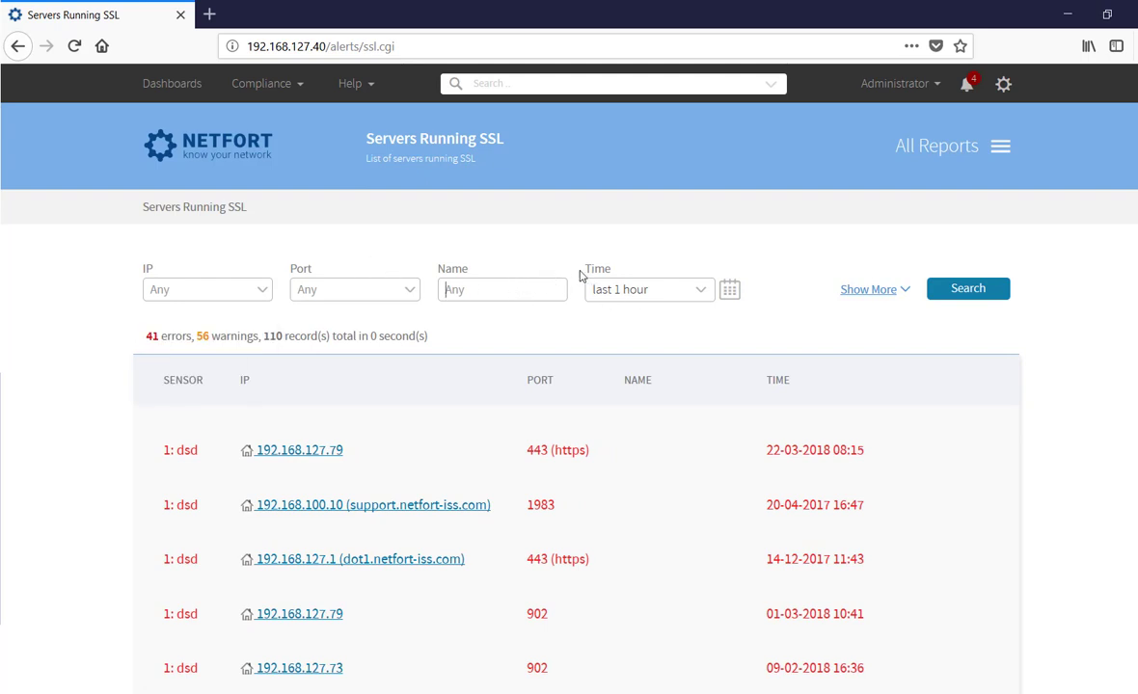
scroll(633, 345, "down", 4)
scroll(632, 345, "up", 4)
left_click(883, 290)
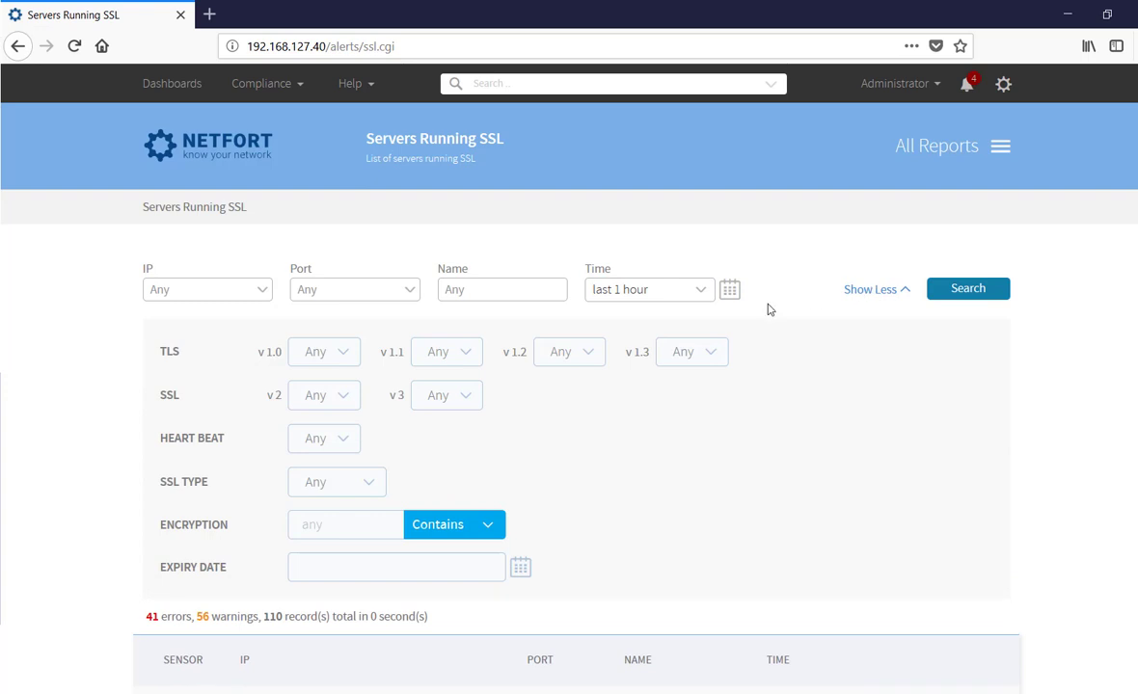
left_click(343, 359)
left_click(331, 399)
left_click(951, 295)
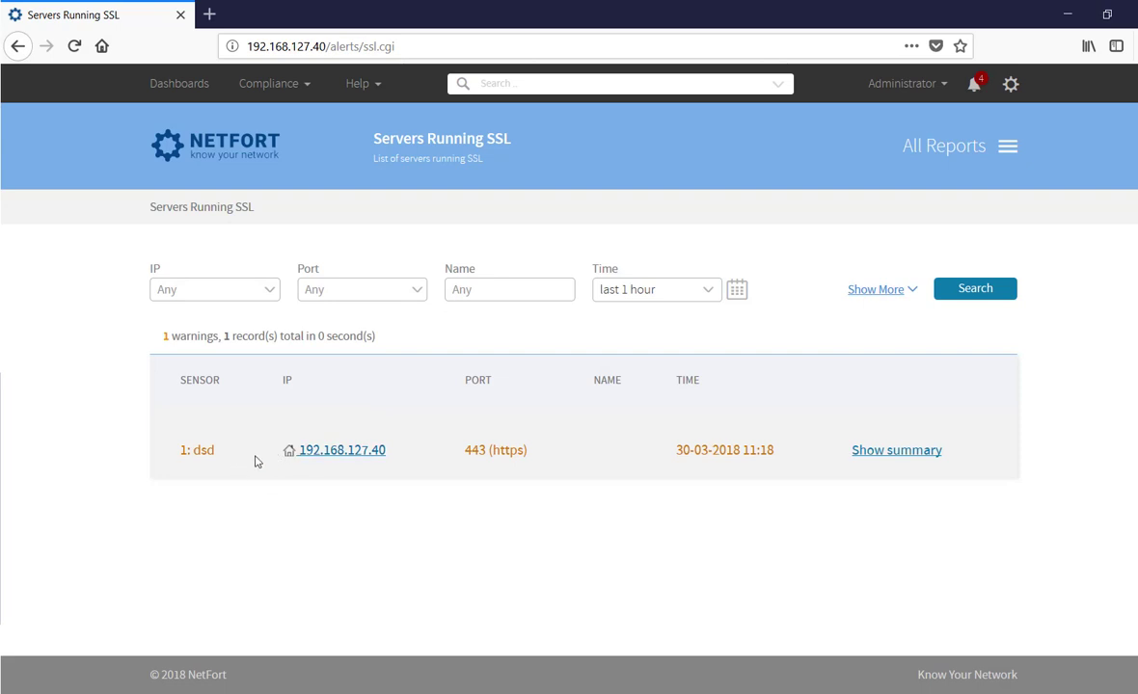
Step: Expand the summary of server 192.168.127.40 on port 443 (https) and examine its SSL, TLS, heartbeat and certificate details
left_click(916, 449)
scroll(897, 453, "down", 2)
scroll(897, 454, "down", 1)
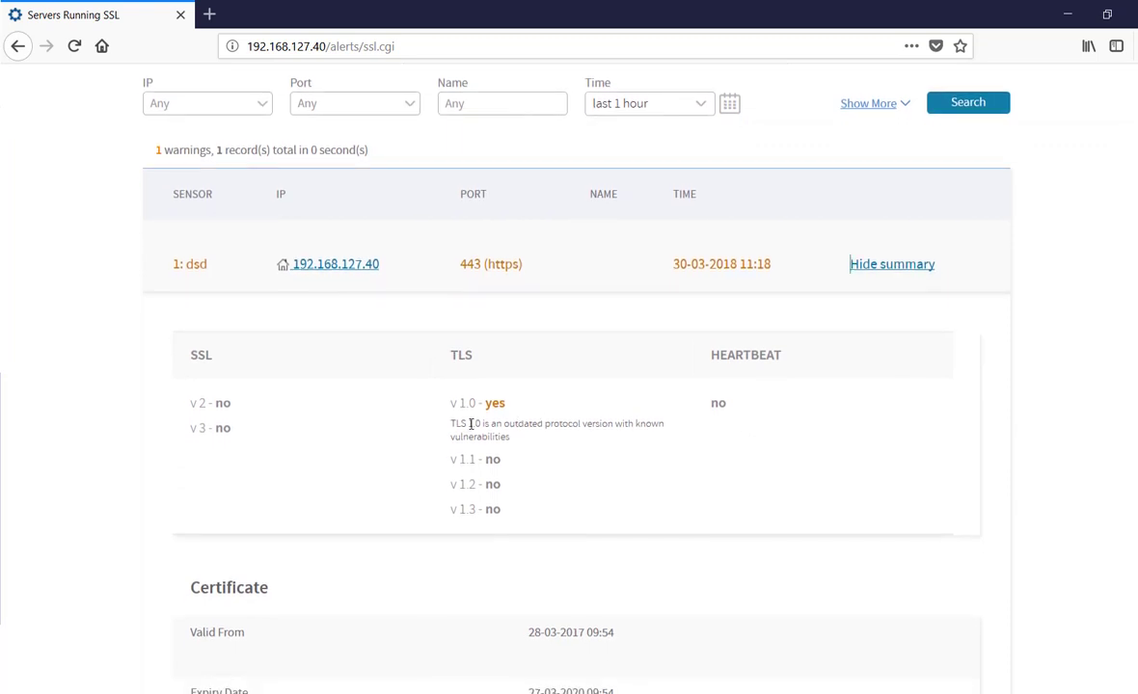
scroll(471, 427, "down", 5)
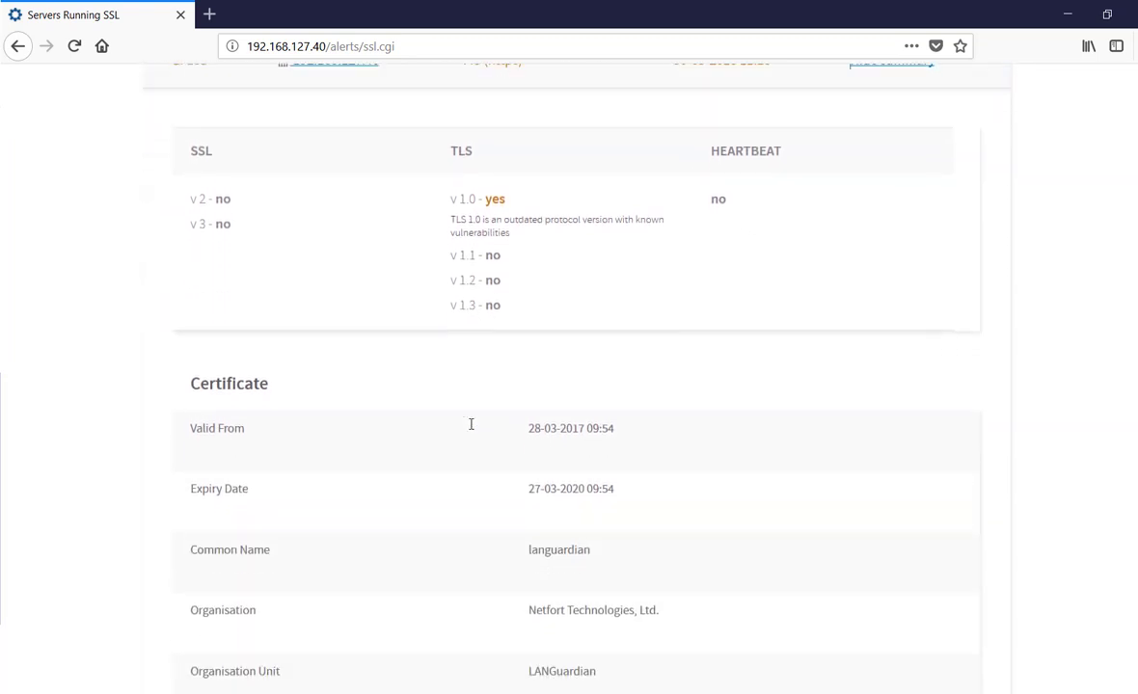
scroll(474, 432, "up", 8)
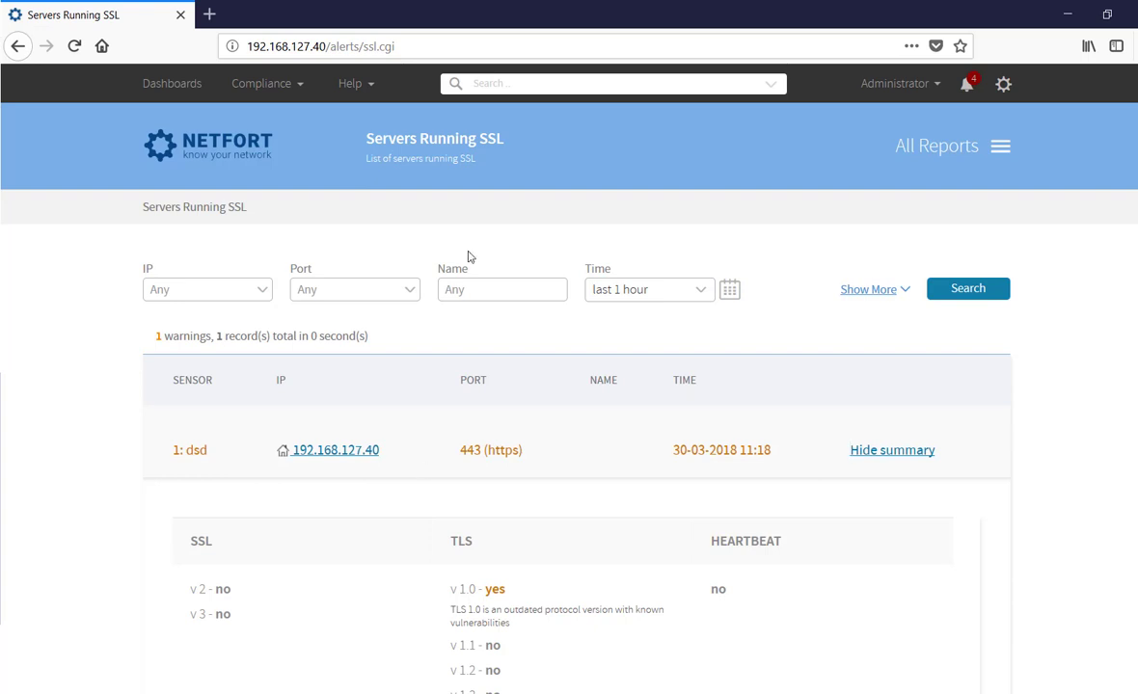
Step: Open the Encryption Protocols in Use (TLS/SSL) report from the Encryption Protocols inventory reports
left_click(1001, 150)
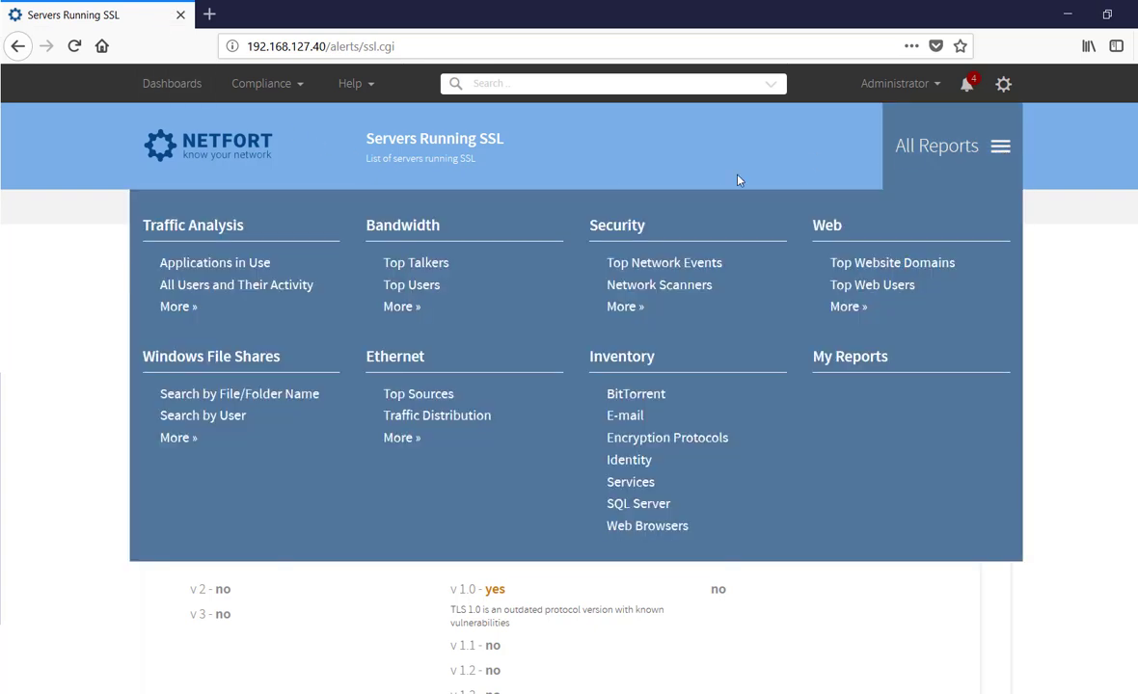
left_click(635, 439)
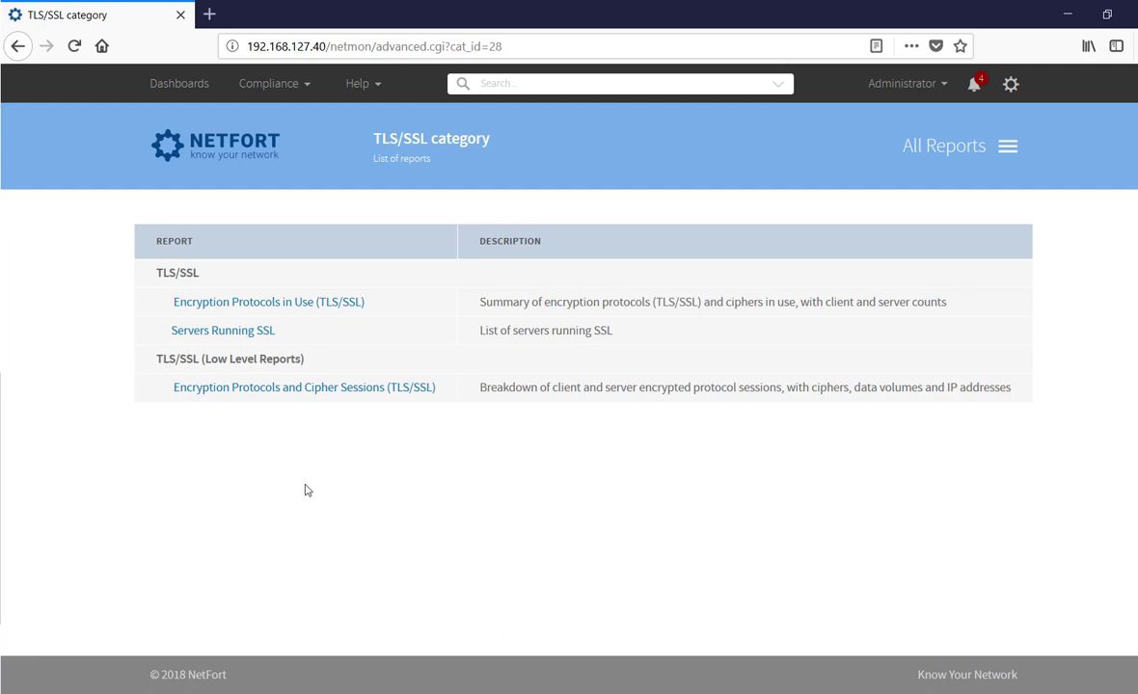
left_click(268, 304)
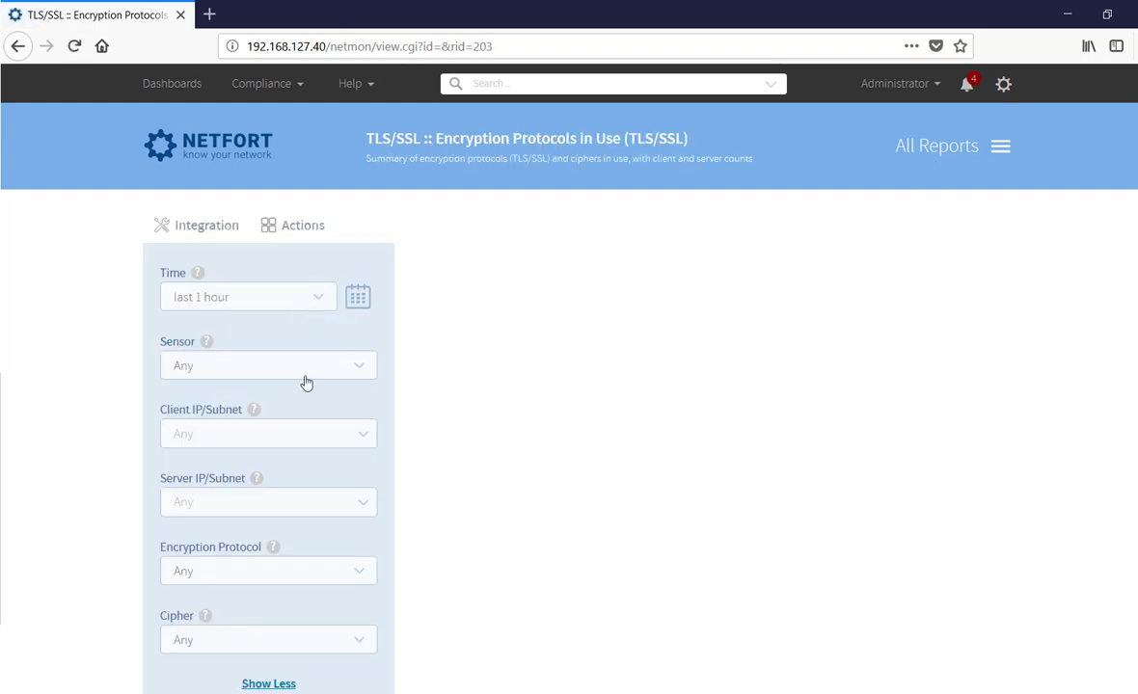
Step: Switch the Encryption Protocol filter to Exclude without selecting any protocol and run the report for the last 1 hour
scroll(255, 441, "down", 3)
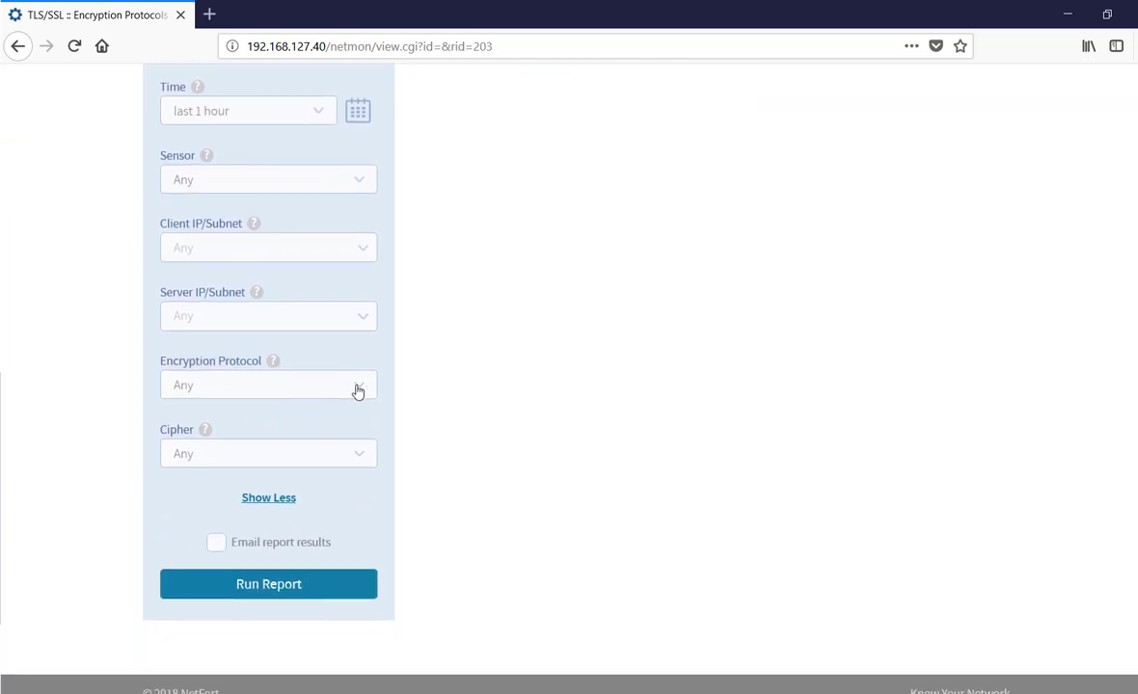
left_click(349, 387)
scroll(356, 396, "down", 1)
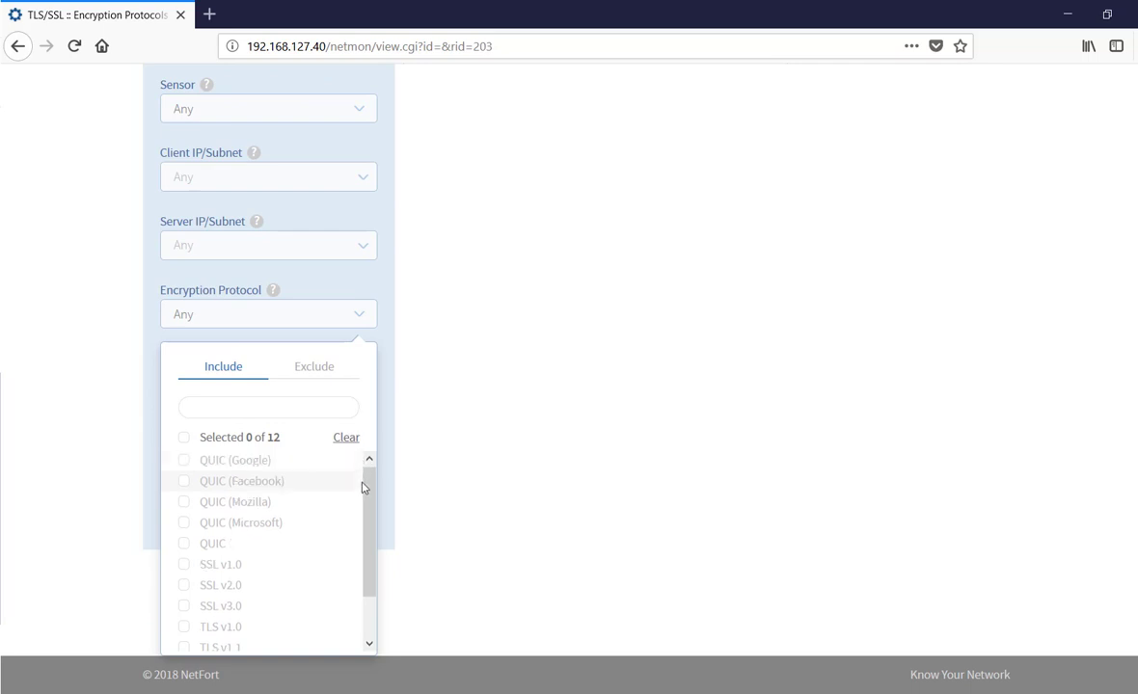
scroll(336, 468, "down", 1)
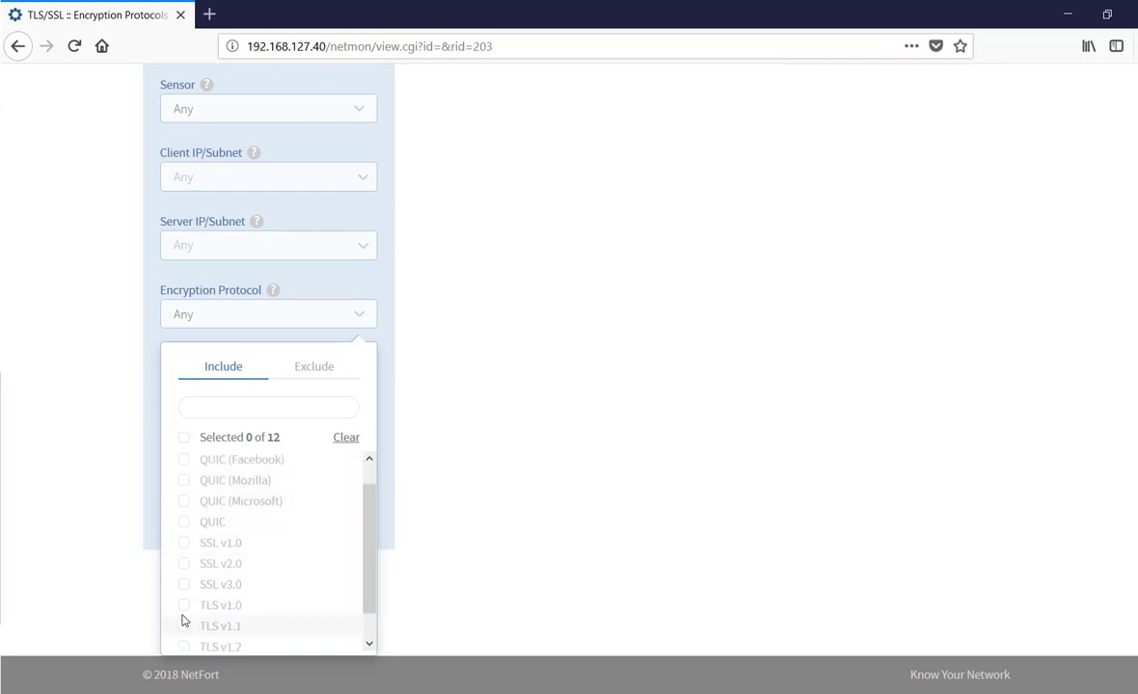
left_click(323, 369)
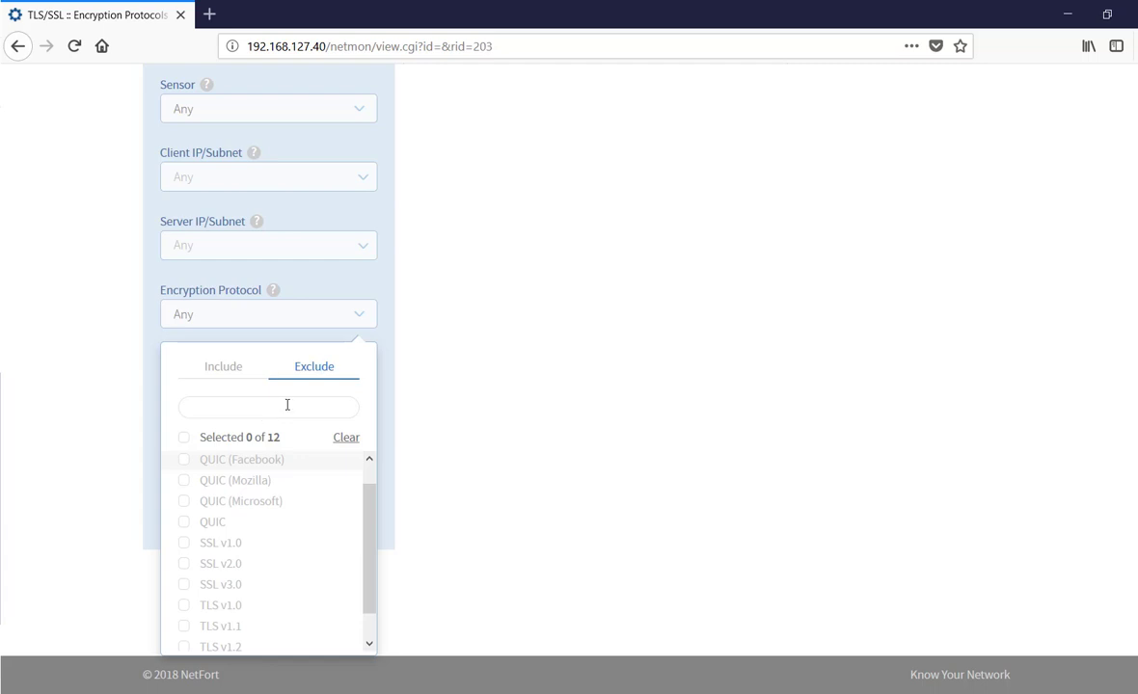
left_click(546, 371)
left_click(287, 567)
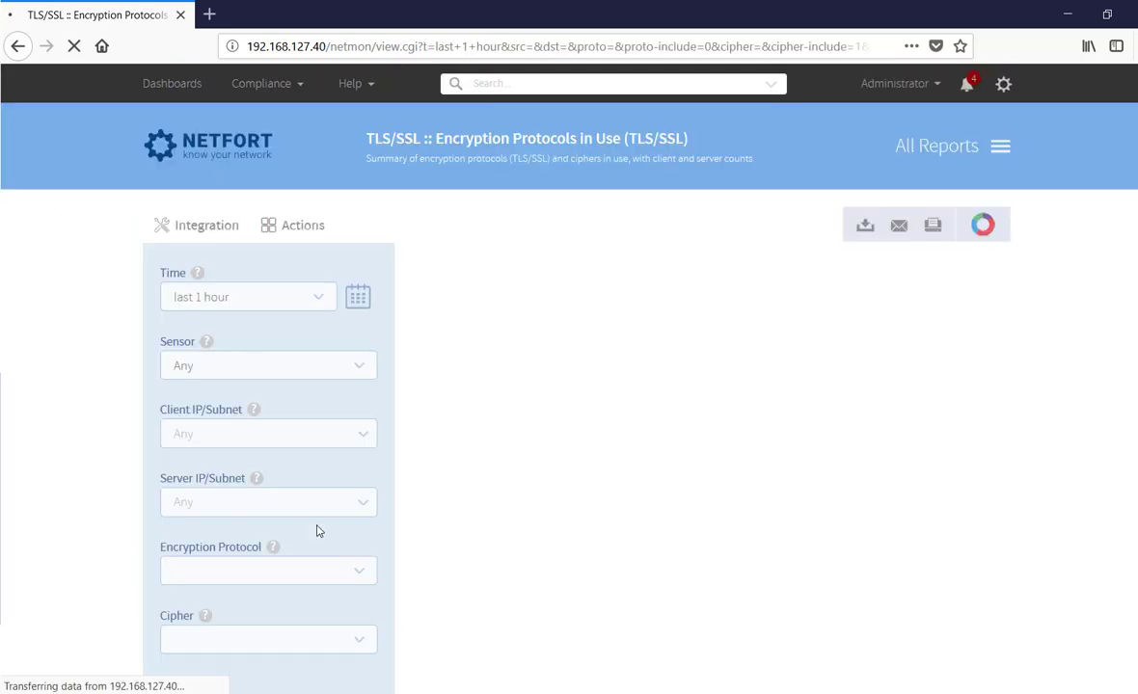
Step: Drill down into the TLS v1.0 traffic total and examine the encryption protocol and cipher columns of its sessions
scroll(376, 521, "down", 2)
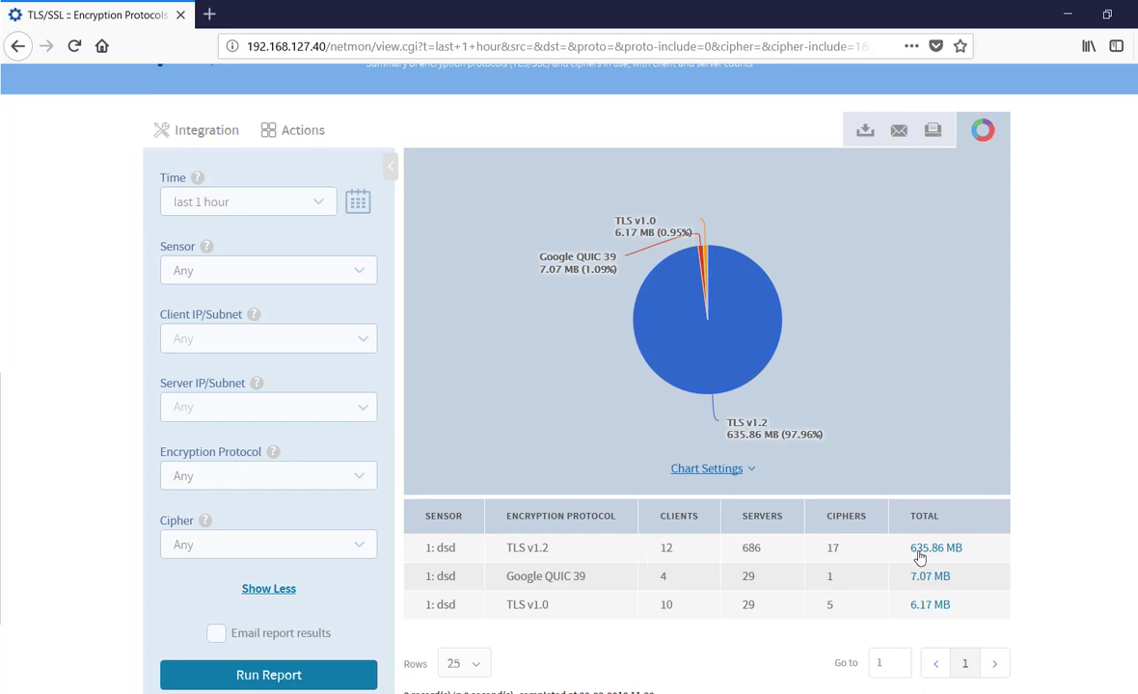
left_click(926, 606)
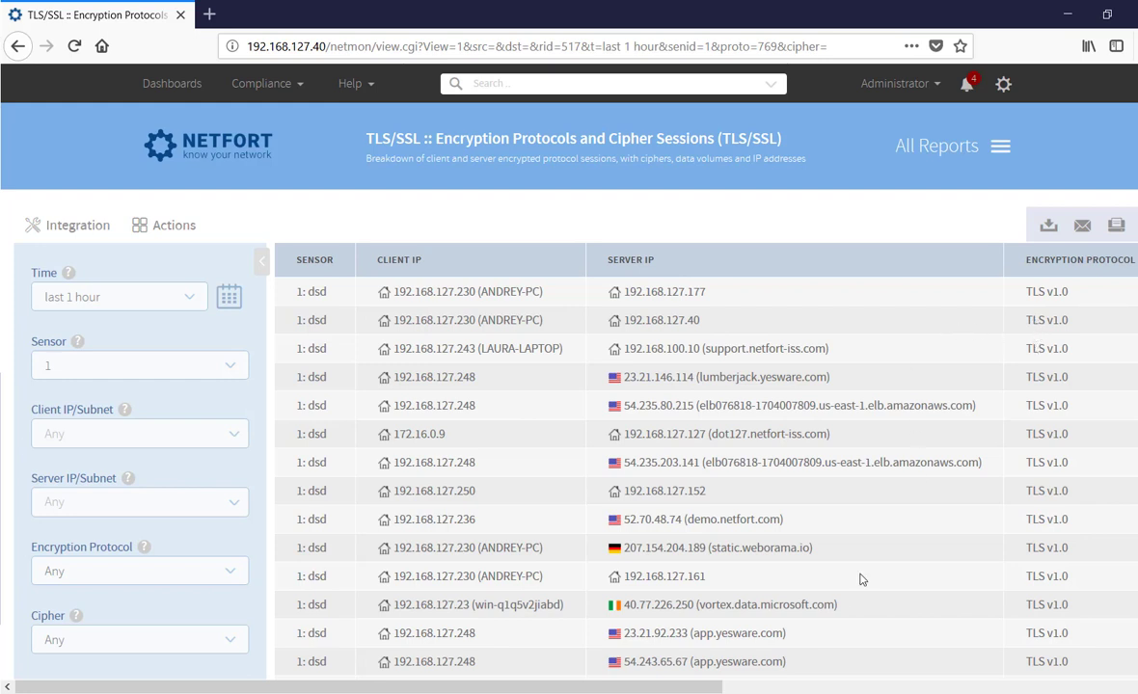
left_click_drag(706, 691, 1135, 661)
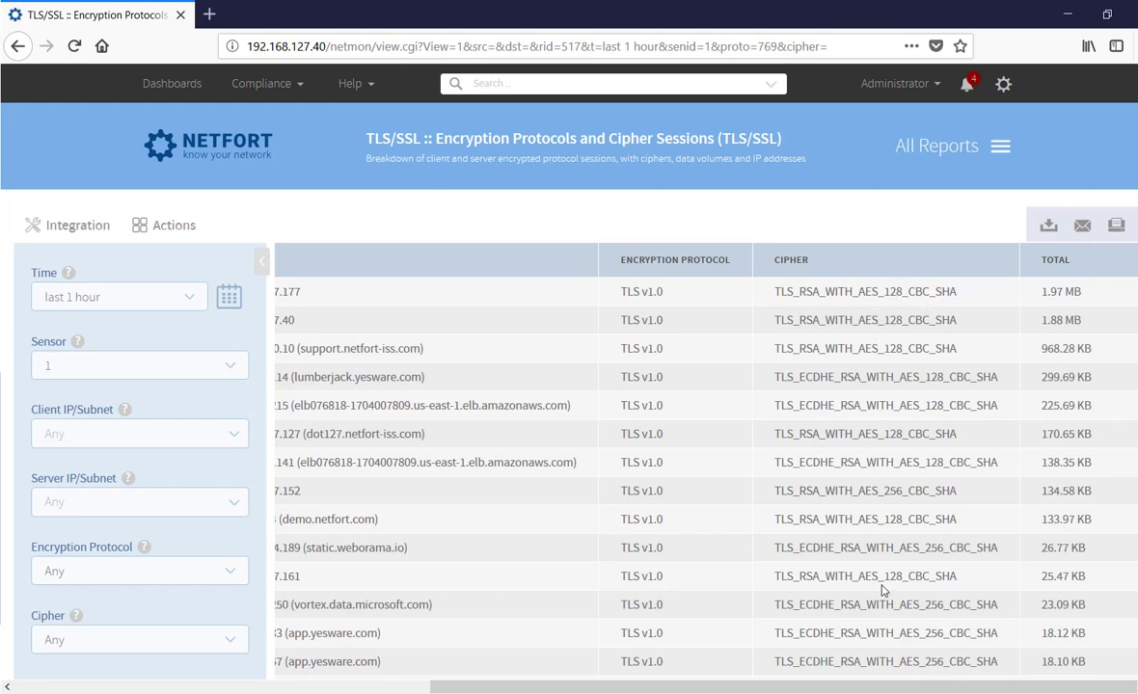
Step: Open the Cipher filter, search its included ciphers for 64 and clear the search text
scroll(79, 567, "down", 2)
scroll(220, 535, "down", 1)
left_click(228, 464)
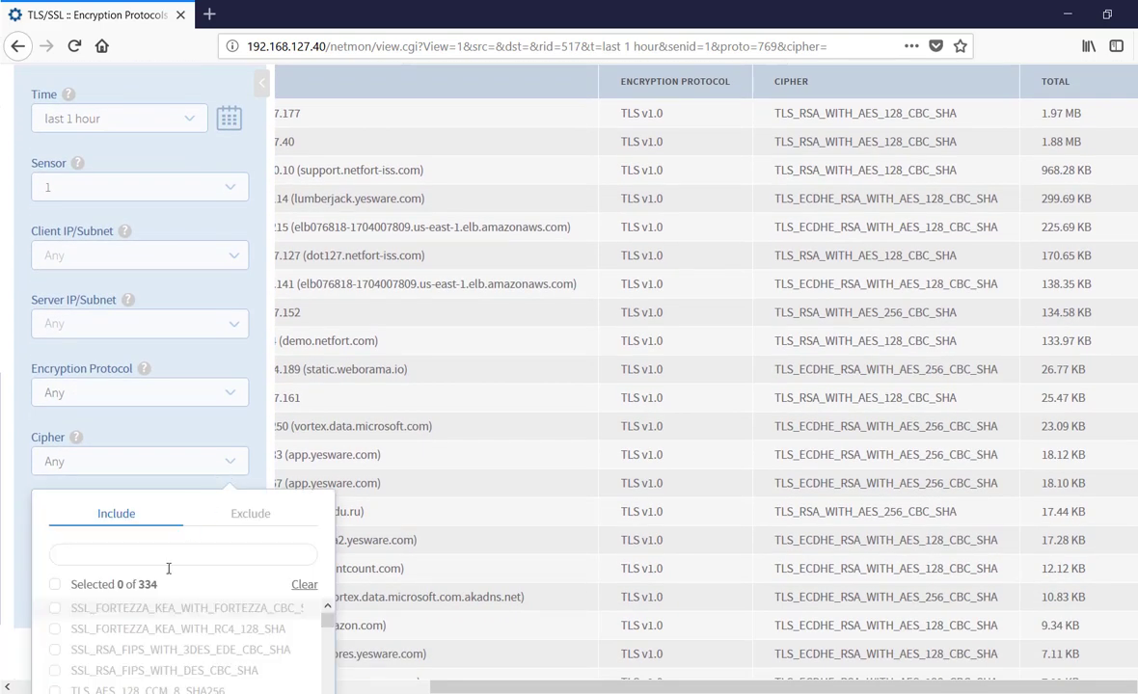
scroll(162, 567, "down", 1)
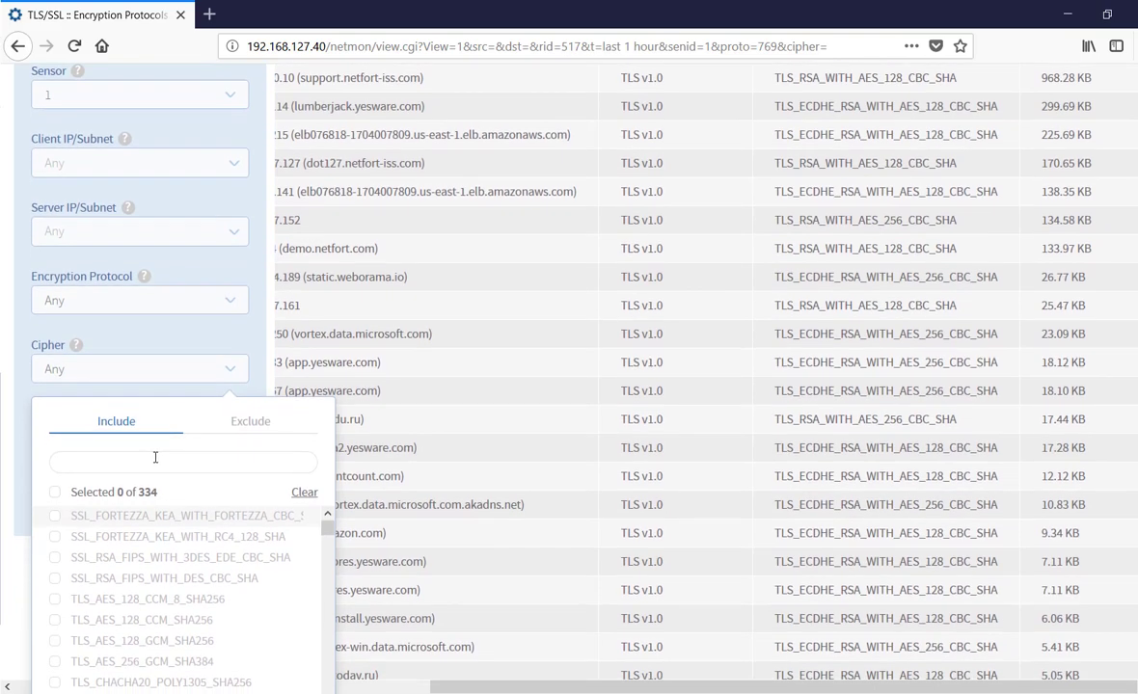
left_click(154, 458)
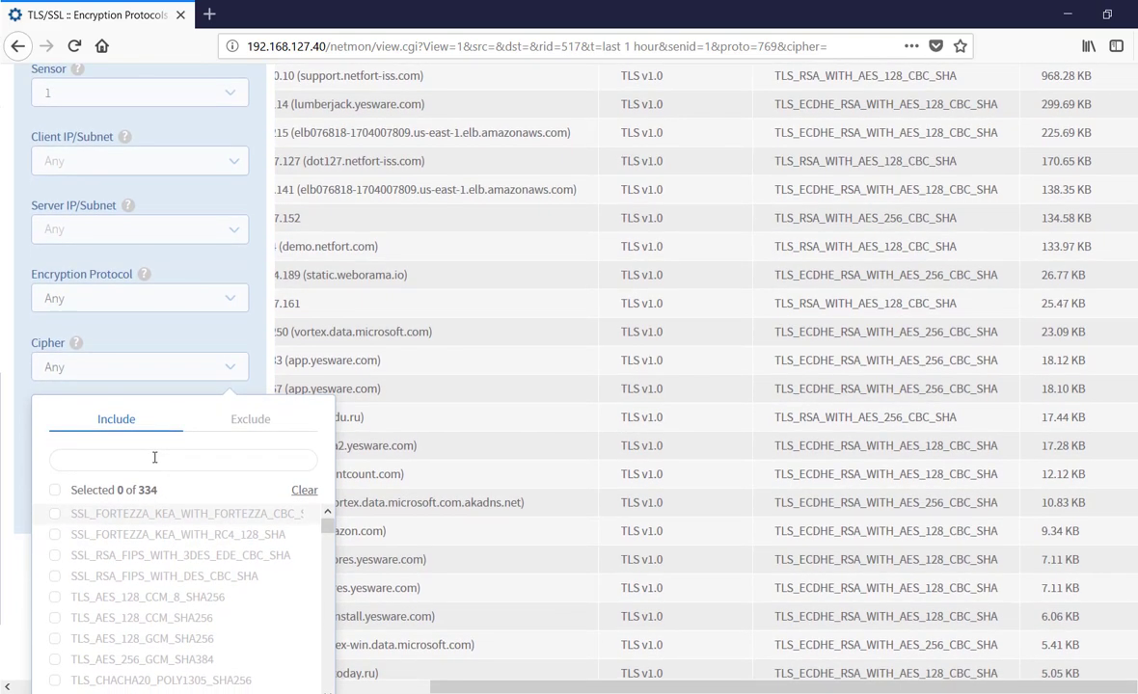
type("64")
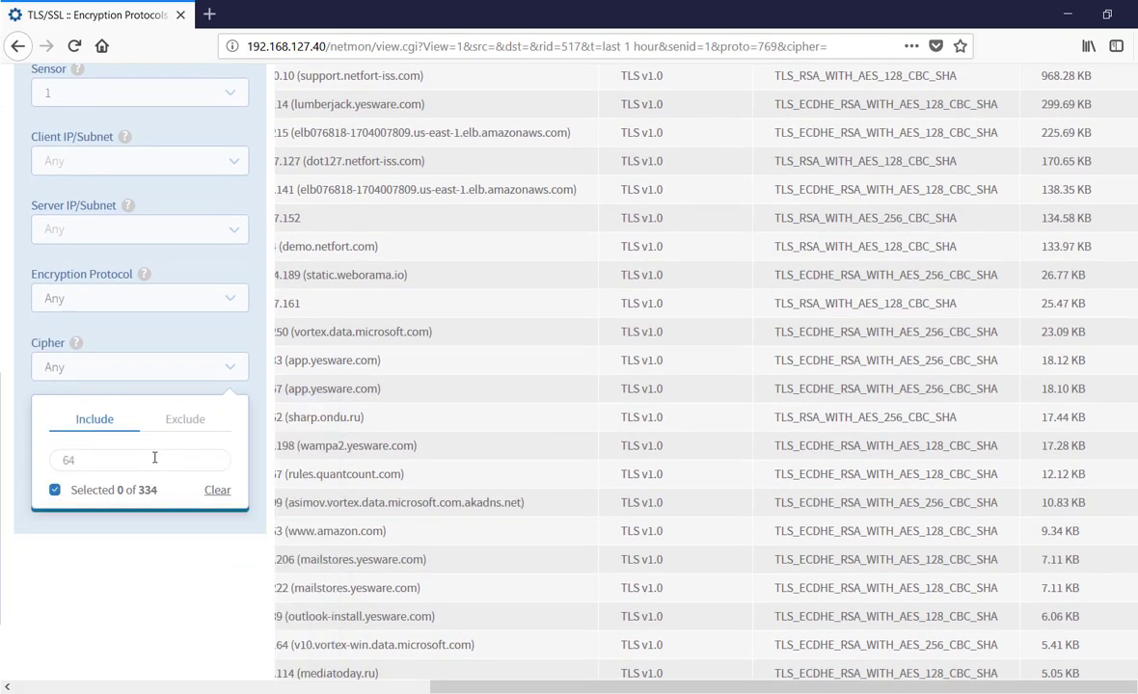
key("BackSpace")
key("BackSpace")
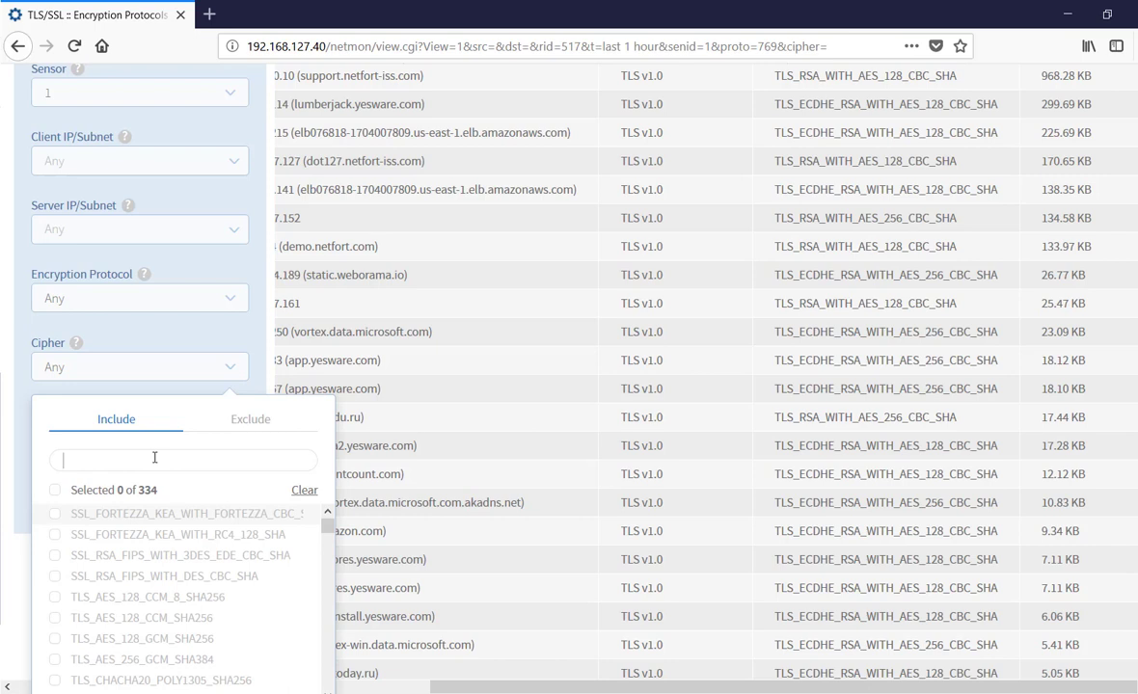
Step: Include all ciphers matching "tLS" in the Cipher filter and run the report
type("tLS")
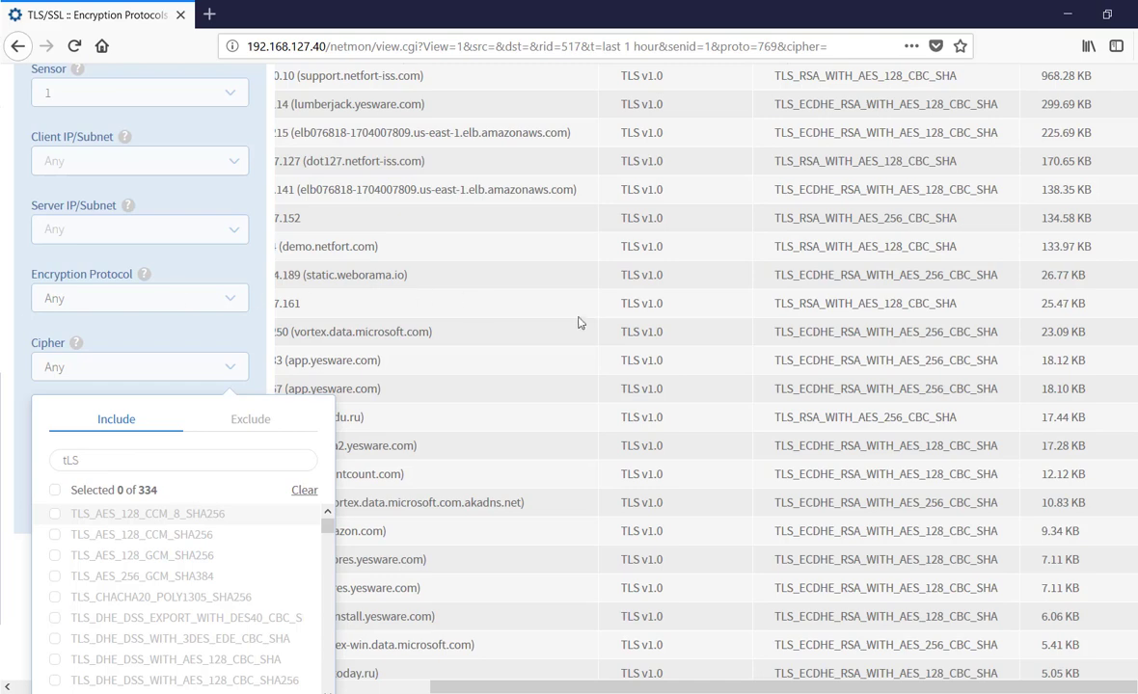
scroll(578, 323, "up", 3)
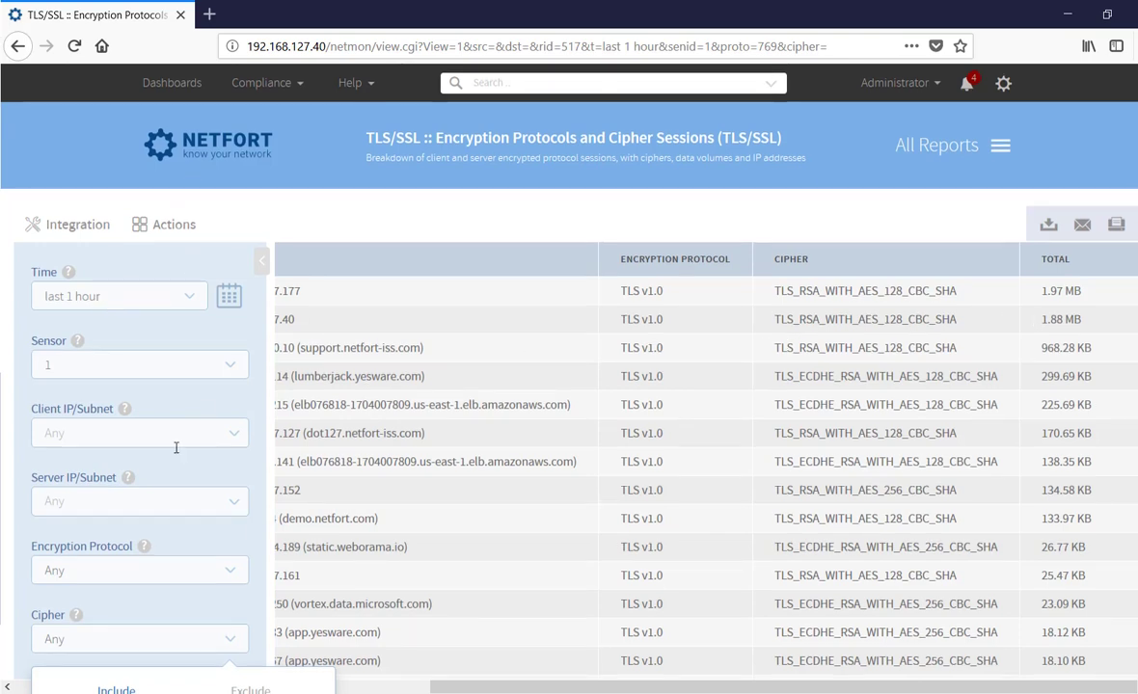
scroll(144, 490, "down", 3)
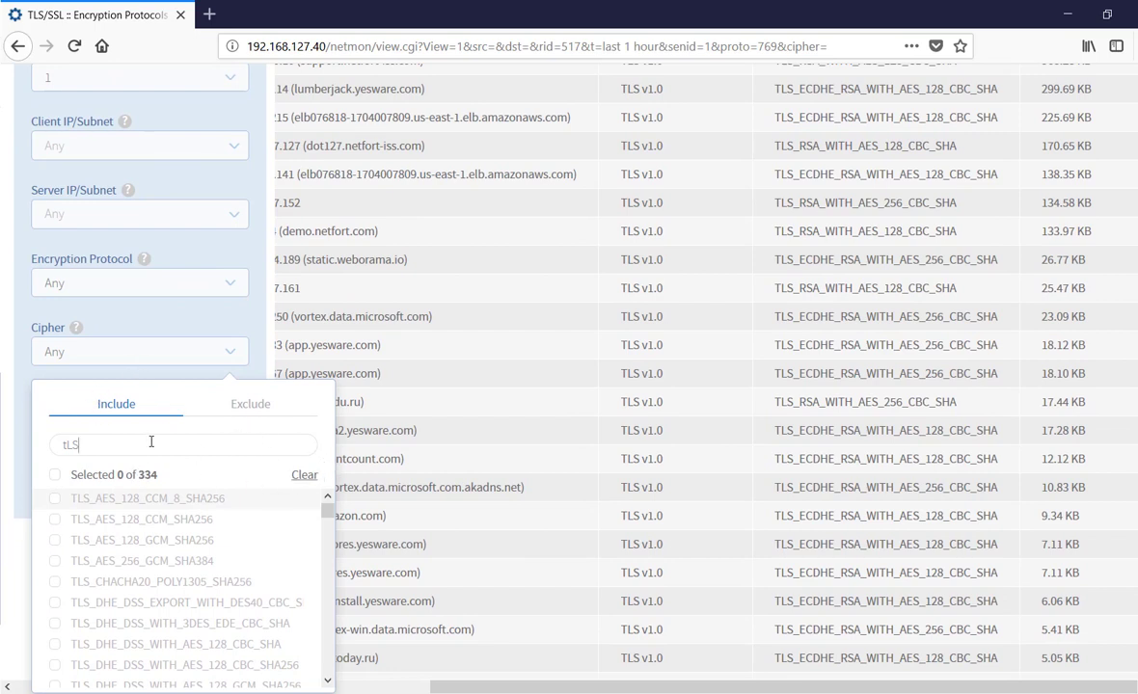
left_click(54, 474)
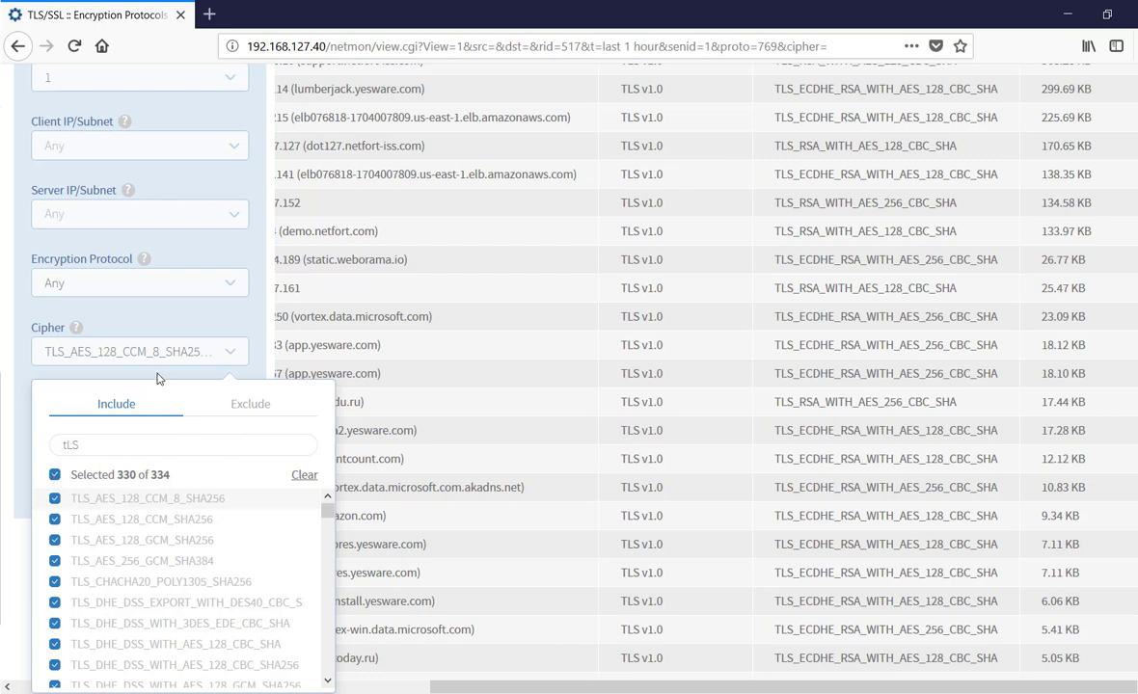
left_click(202, 351)
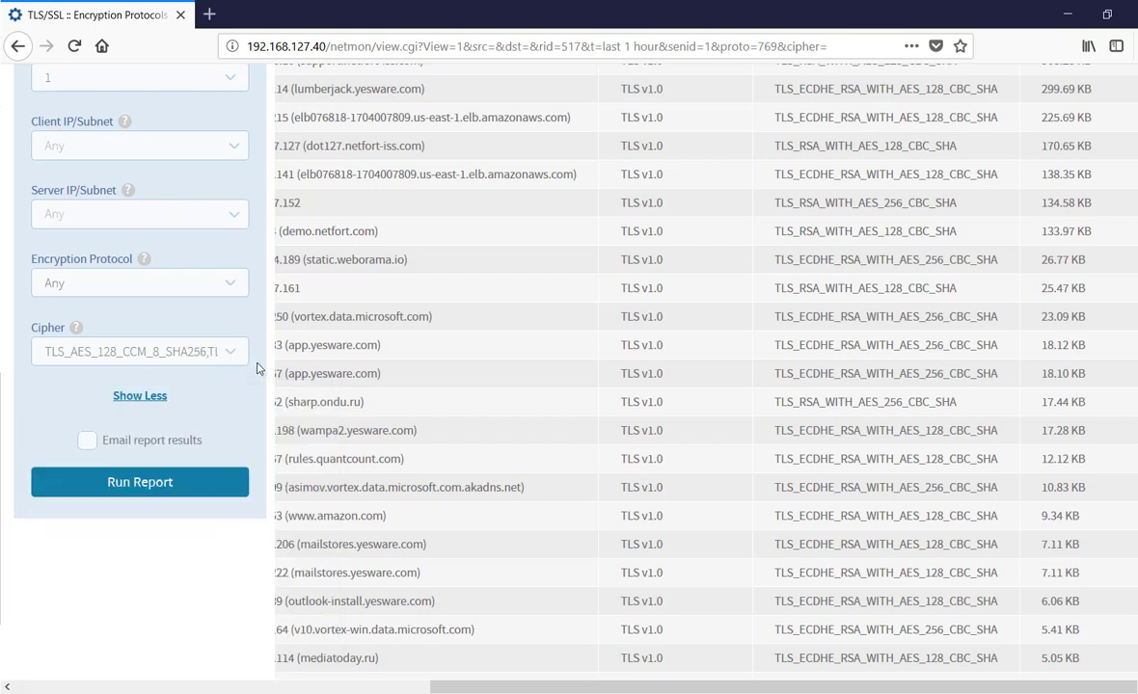
left_click(154, 479)
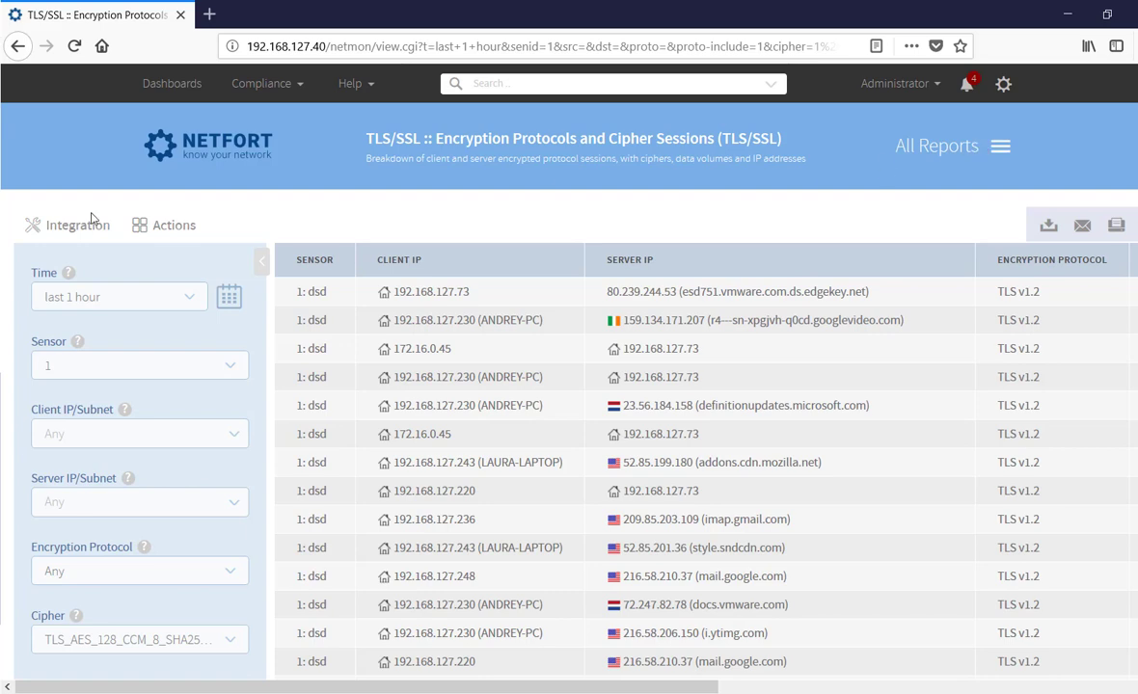
left_click(176, 229)
left_click(69, 300)
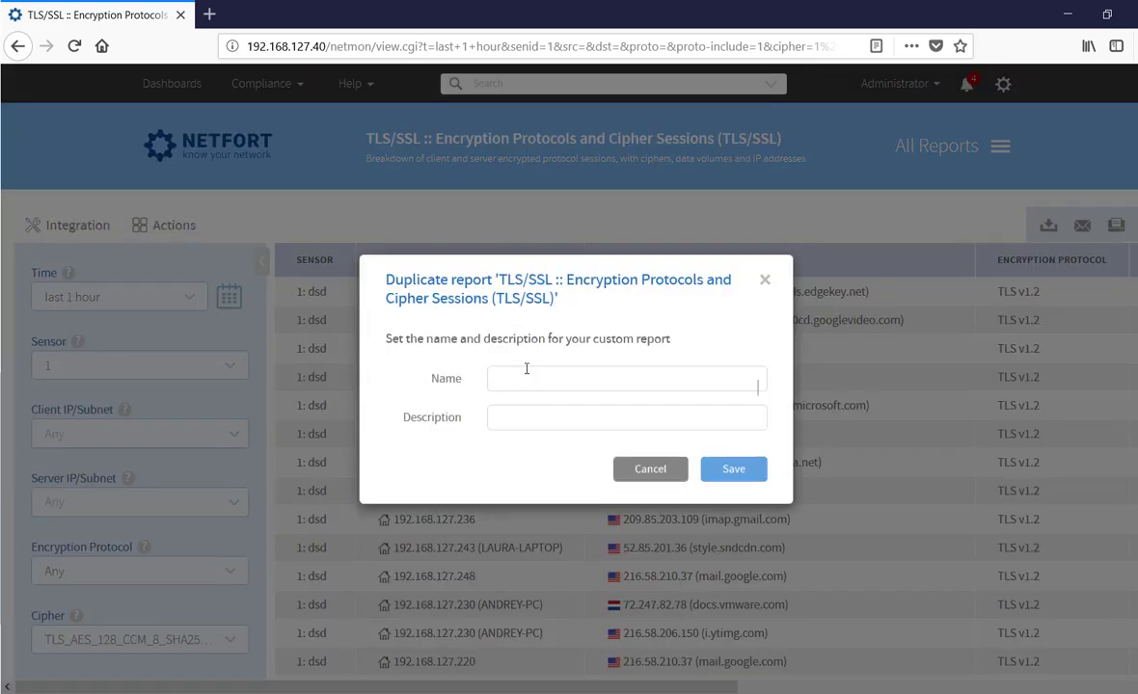
type("TLS Protoco")
key("Left")
key("Left")
key("Left")
left_click(666, 469)
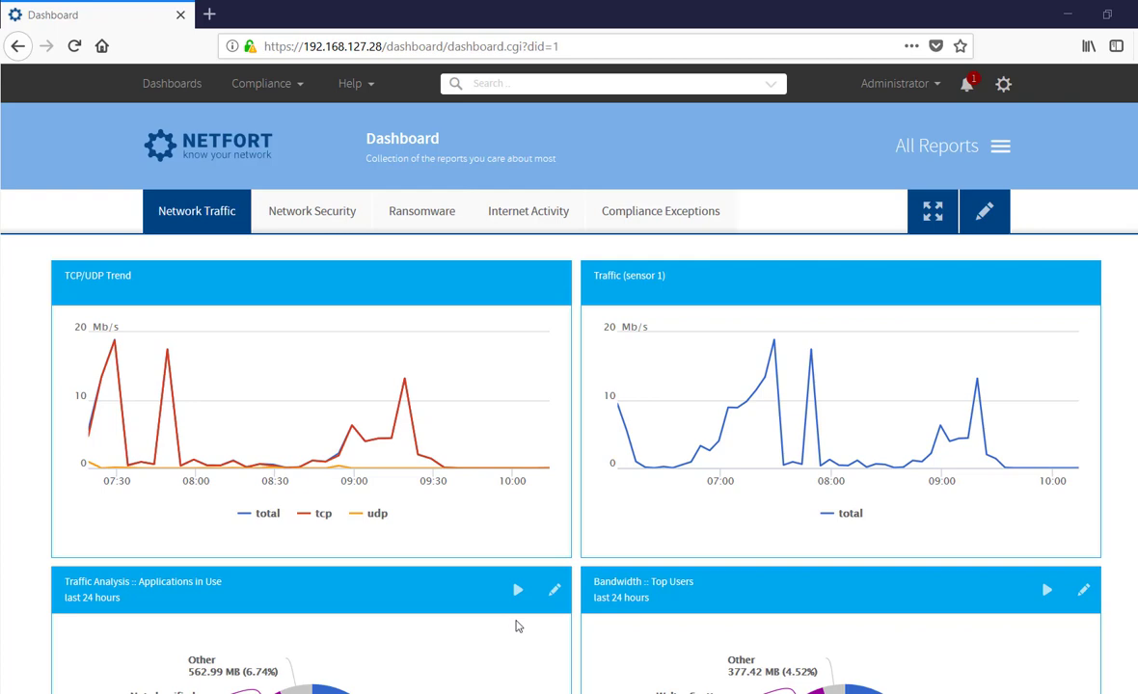
Step: Switch to the PowerPoint slide show "Netfort Slides Partners Feb 2018" at the slide "Where does it fit in your network?"
left_click(656, 693)
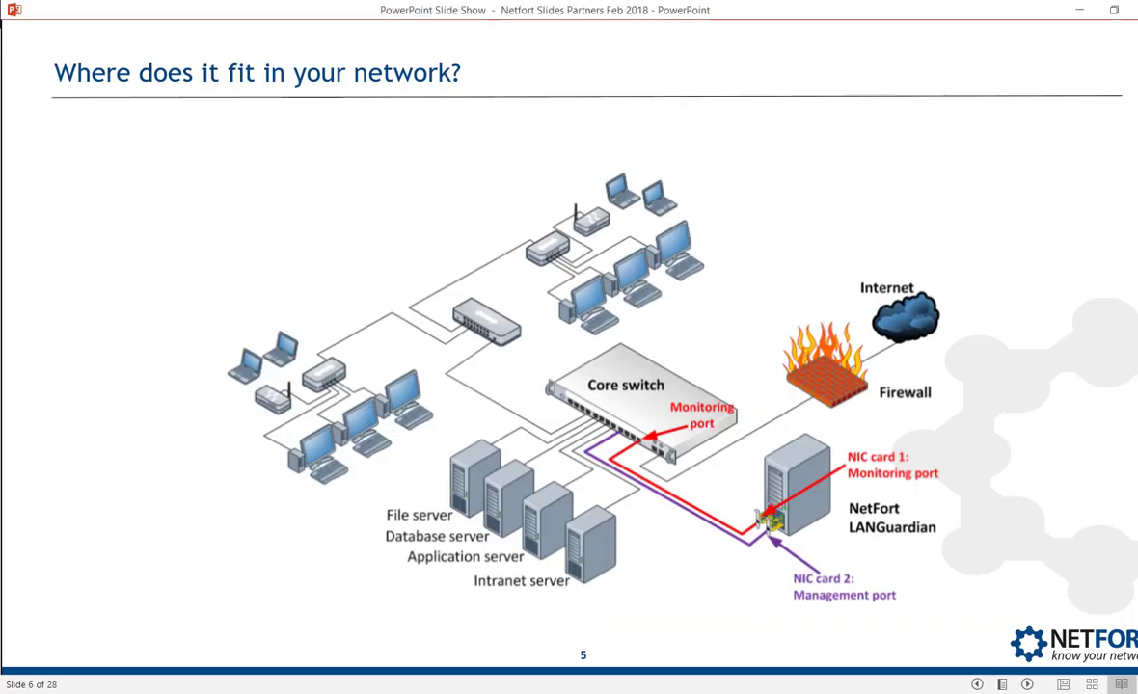
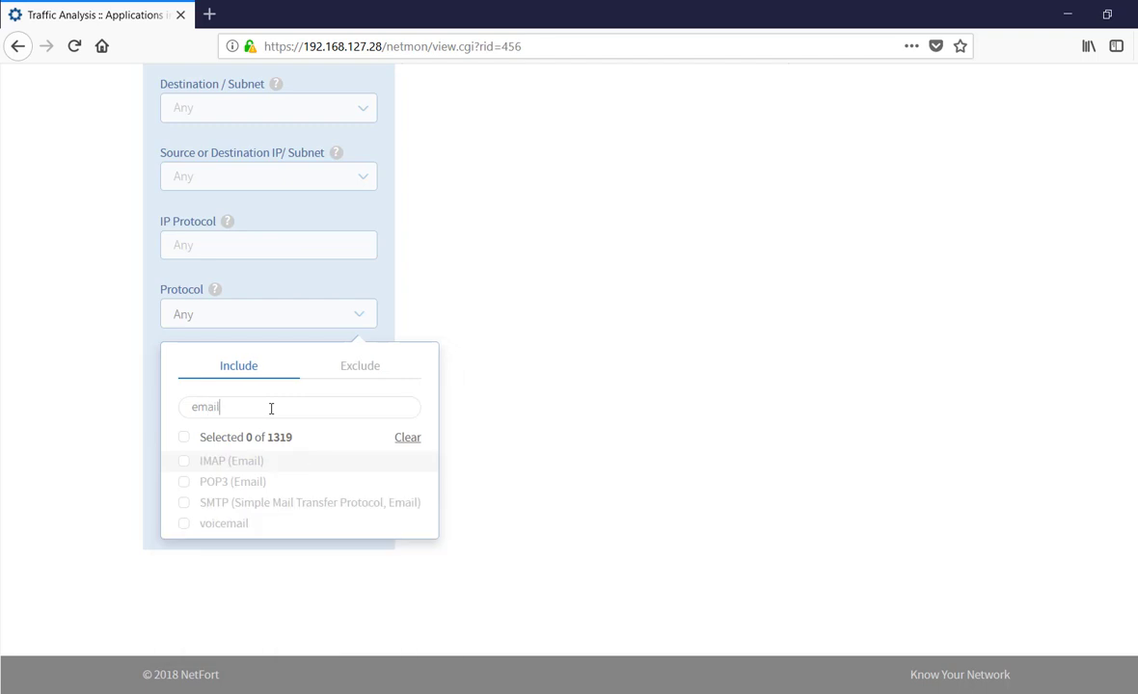
Step: Include the IMAP, POP3, SMTP and voicemail protocols in the Protocol filter and run the report
left_click(184, 462)
left_click(189, 483)
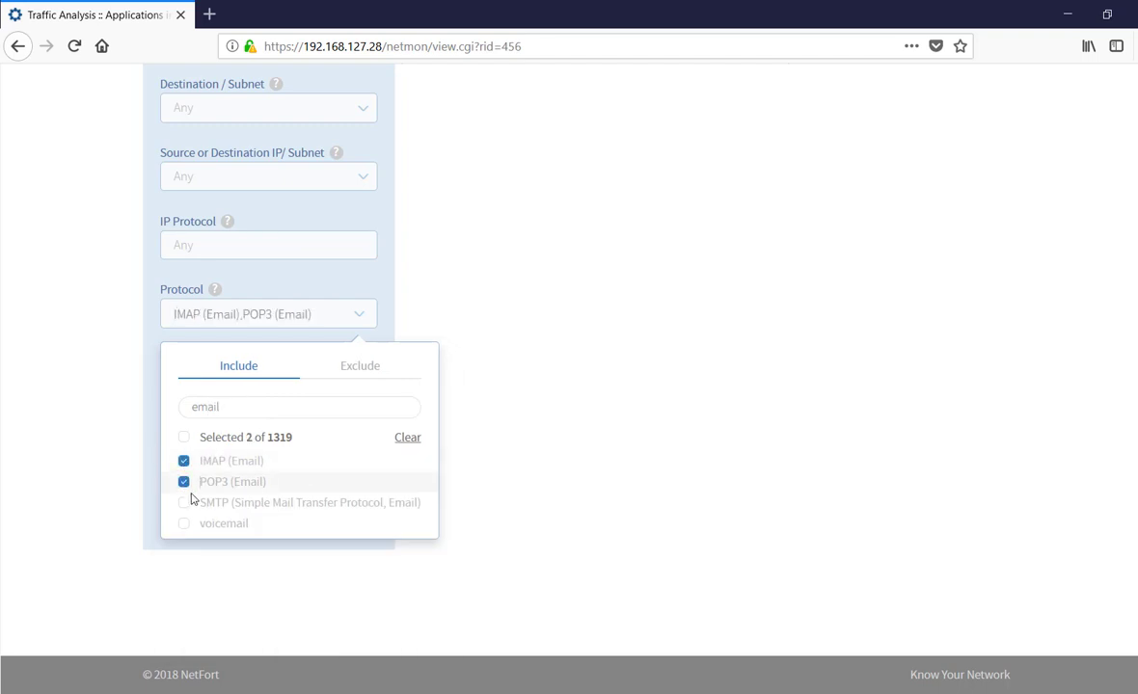
left_click(185, 503)
left_click(185, 524)
left_click(437, 300)
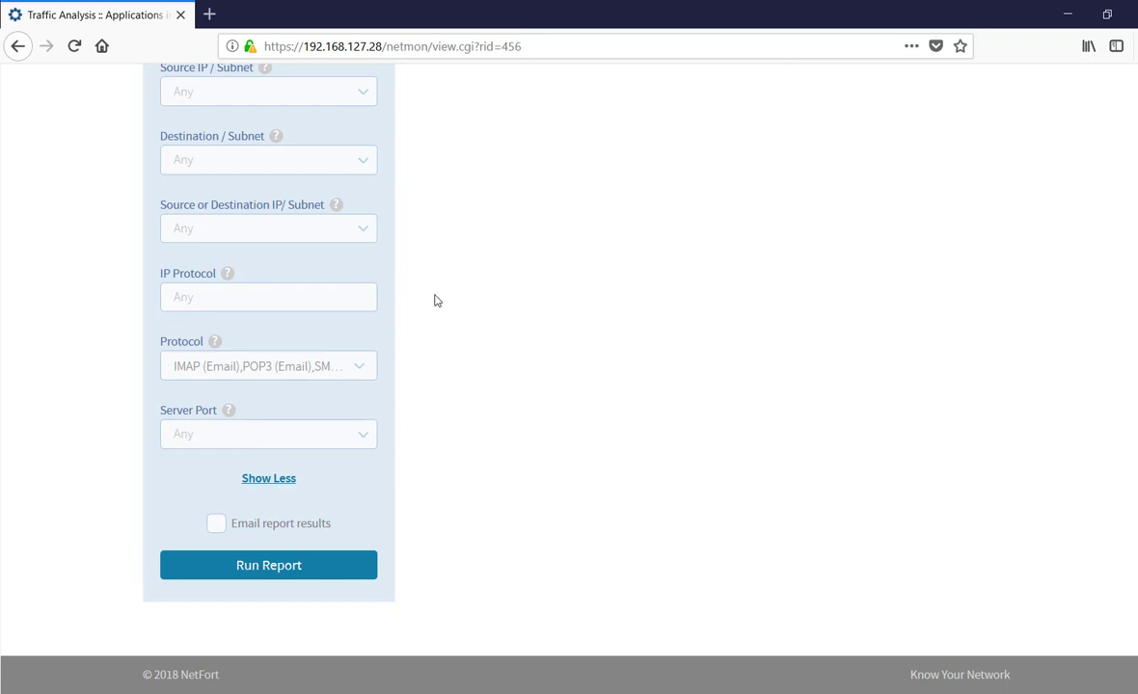
left_click(279, 567)
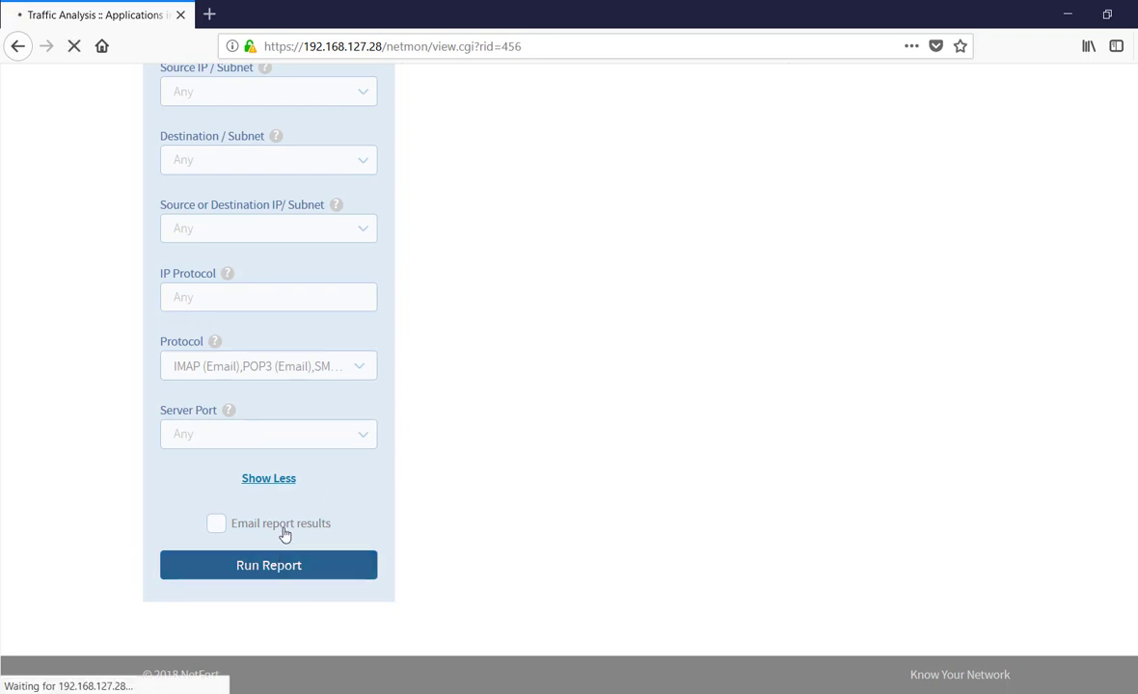
scroll(262, 223, "up", 2)
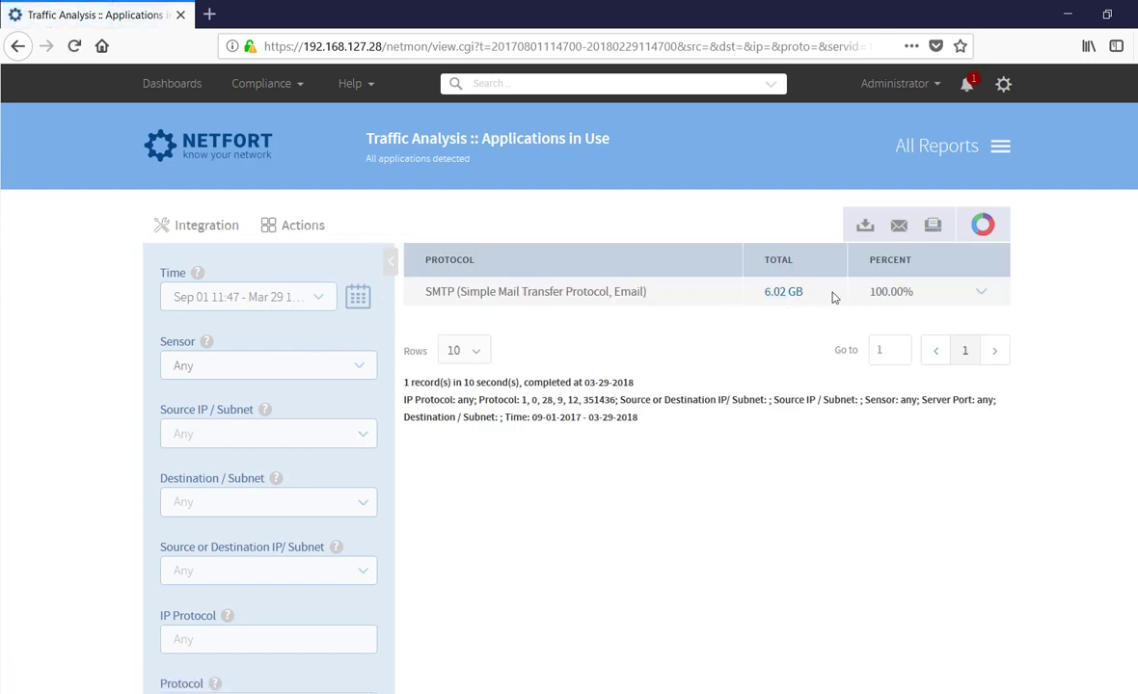
Step: Start saving the report as a custom copy named "Email Applications" and cancel the save
left_click(211, 231)
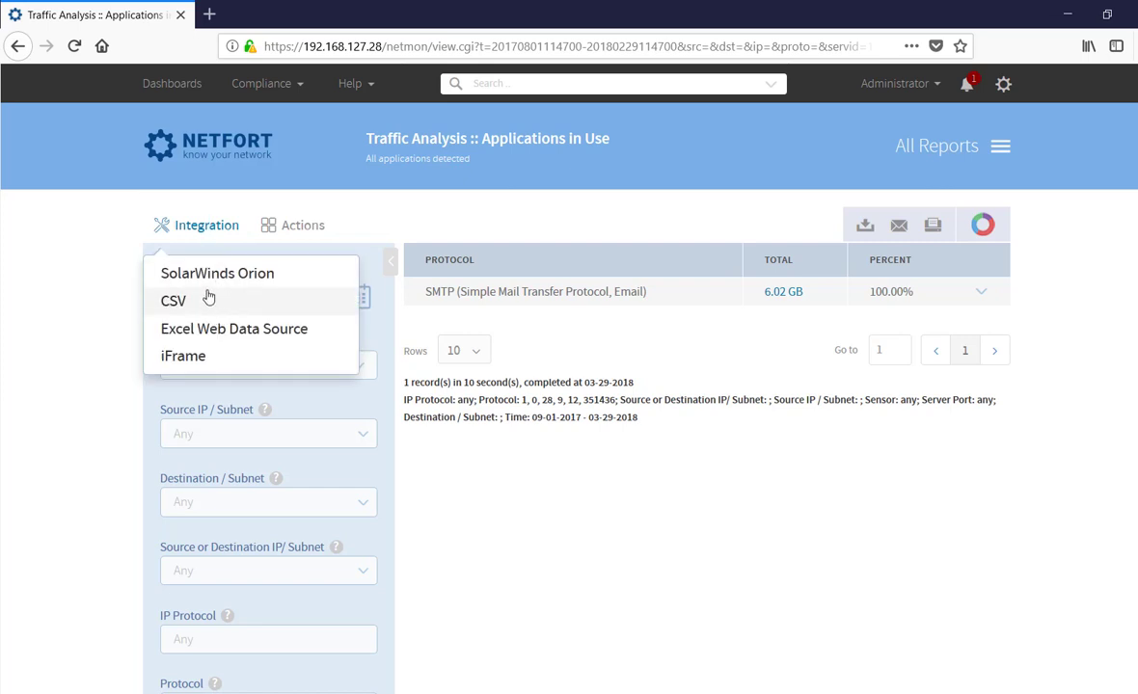
left_click(290, 225)
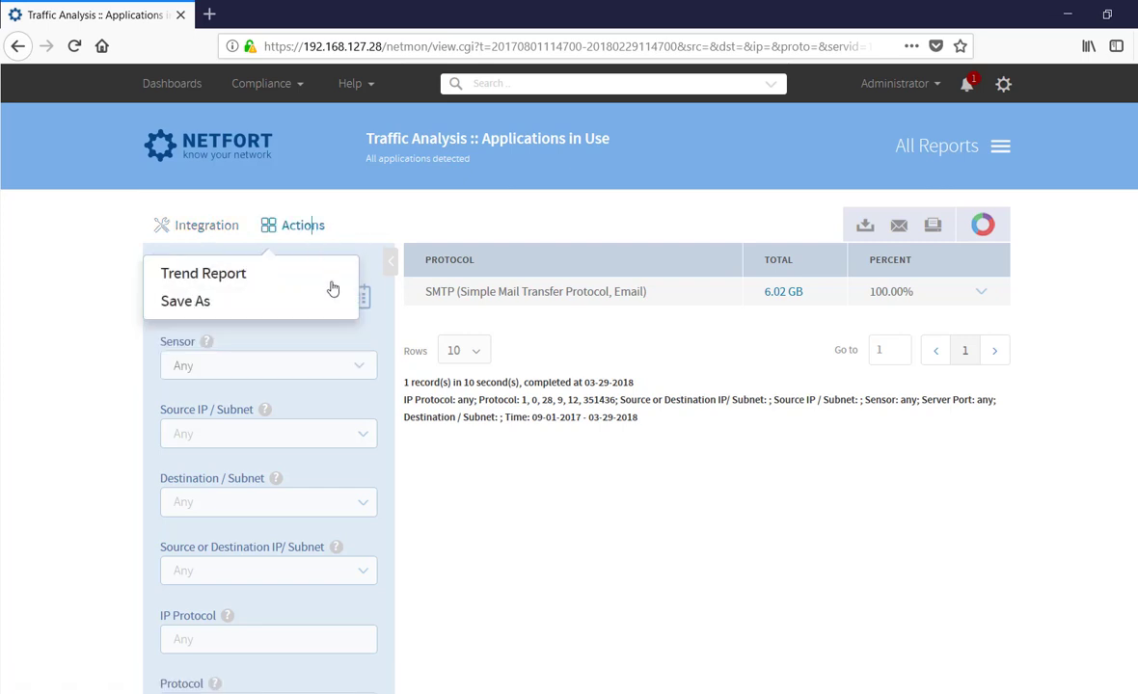
left_click(188, 302)
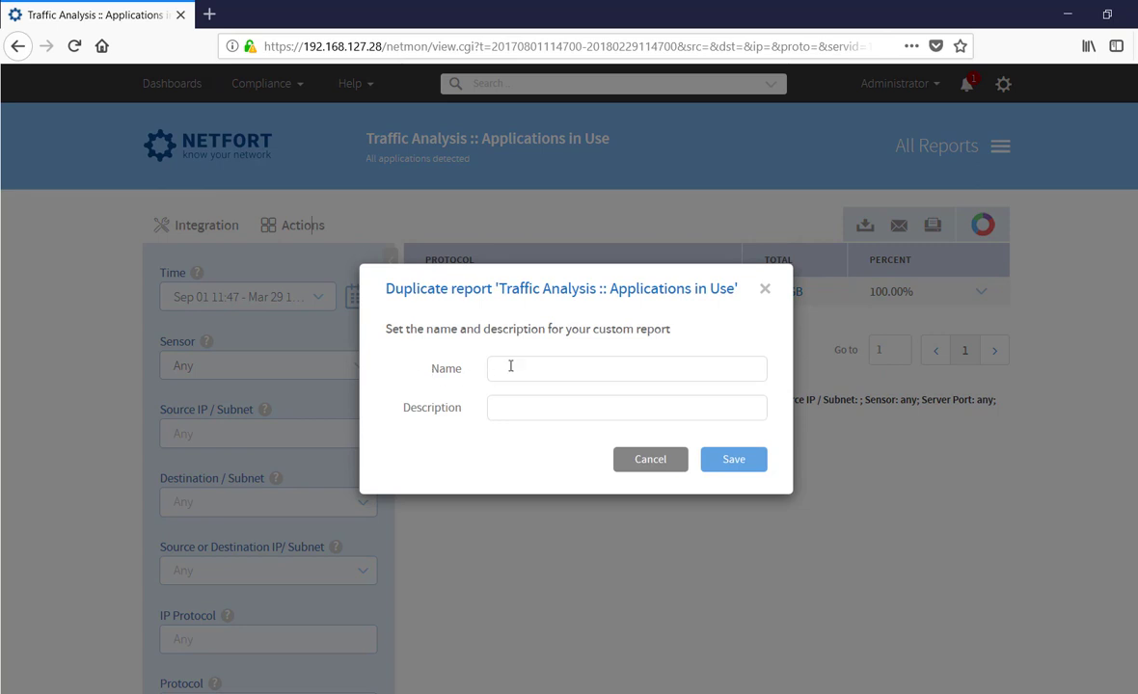
left_click(520, 368)
type("Email")
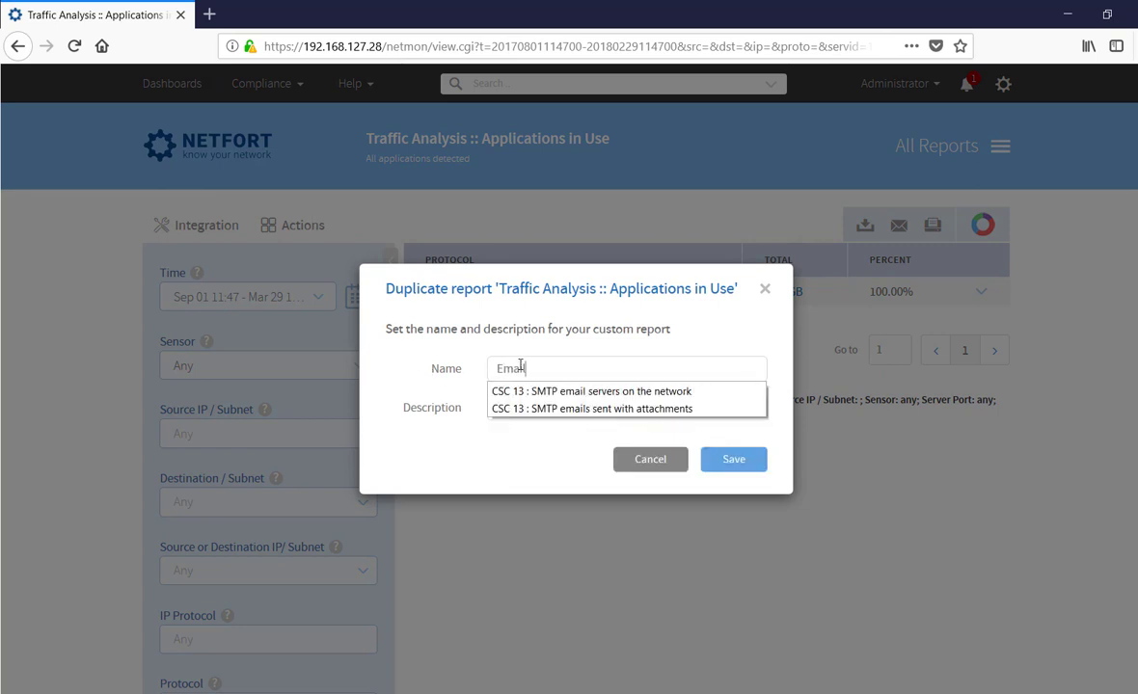
type(" Applic")
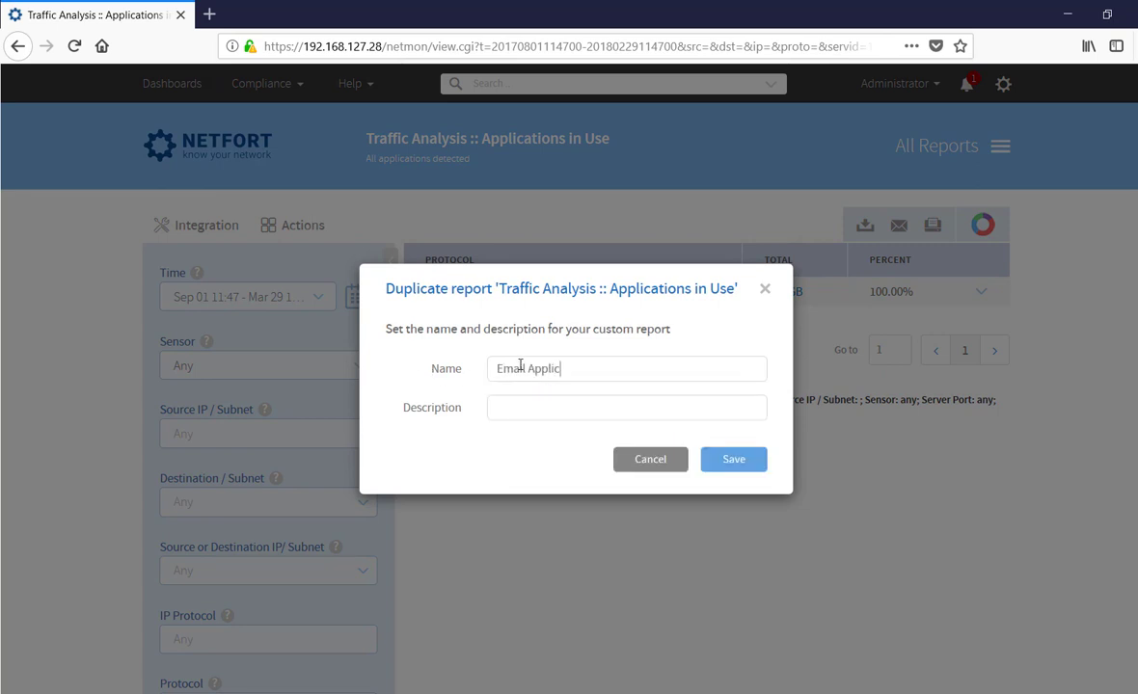
type("ations")
left_click(665, 463)
Step: Clear the Protocol filter's selection and exclude all protocols matching "email" instead
scroll(360, 473, "down", 5)
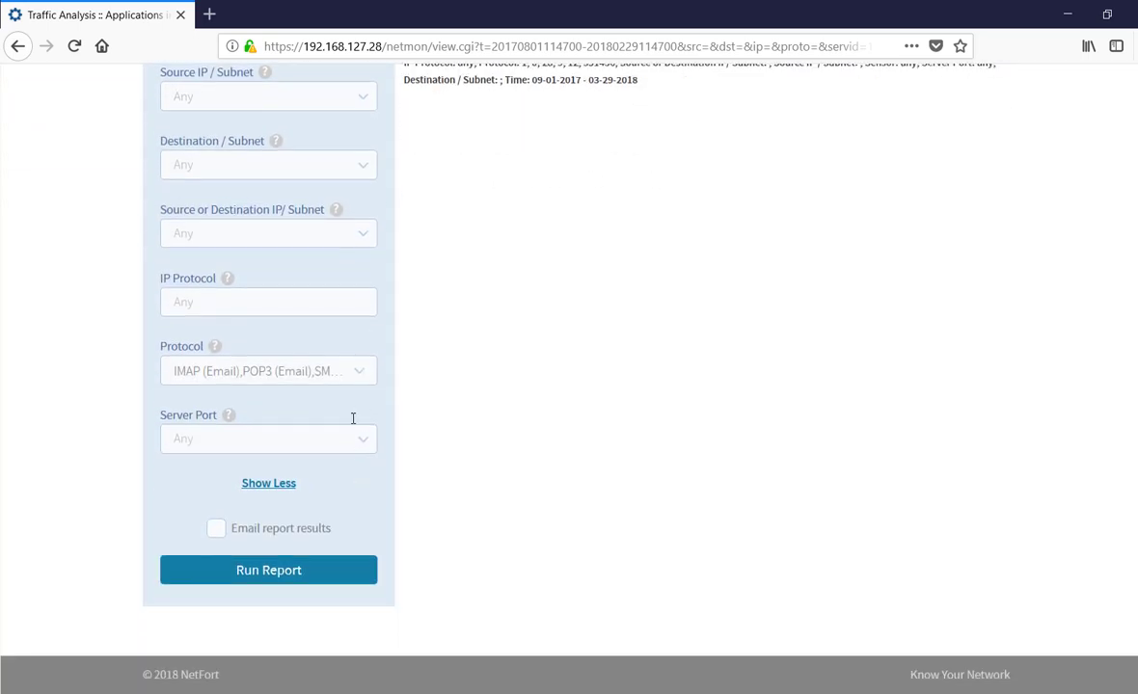
left_click(361, 378)
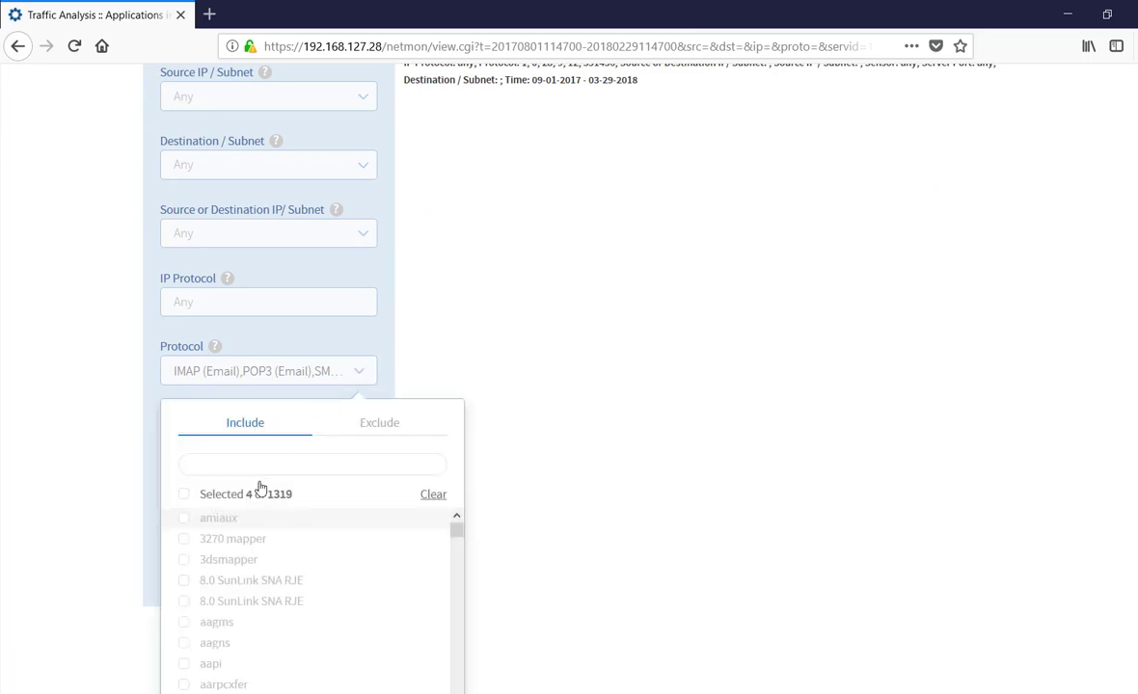
left_click(378, 425)
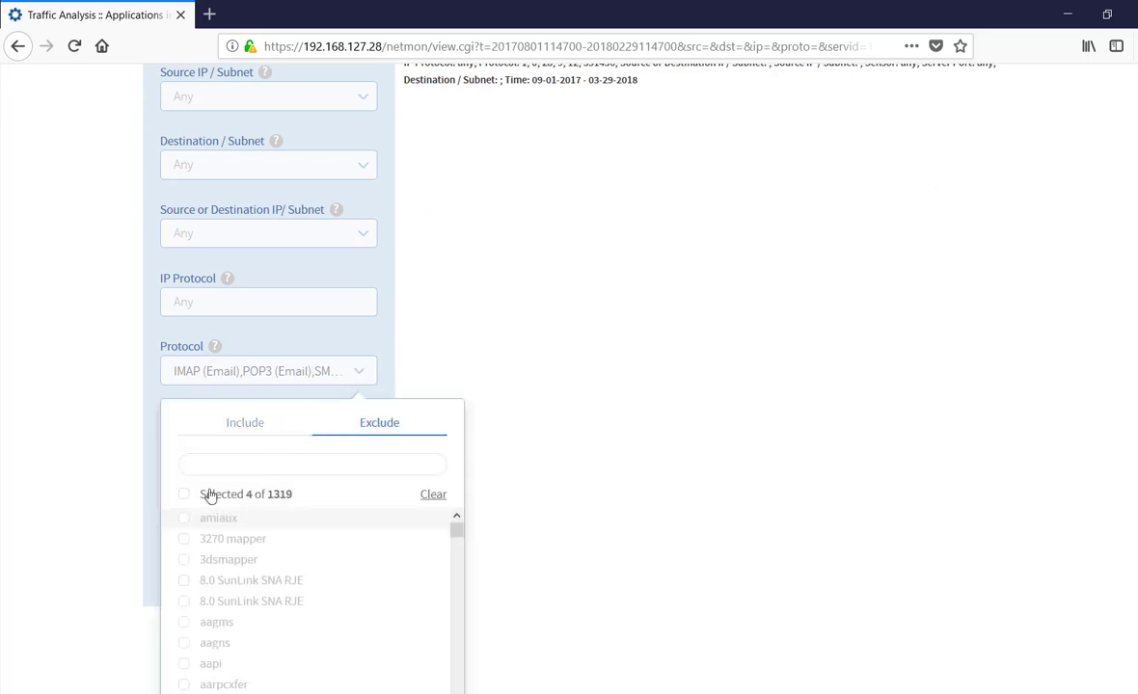
left_click(426, 495)
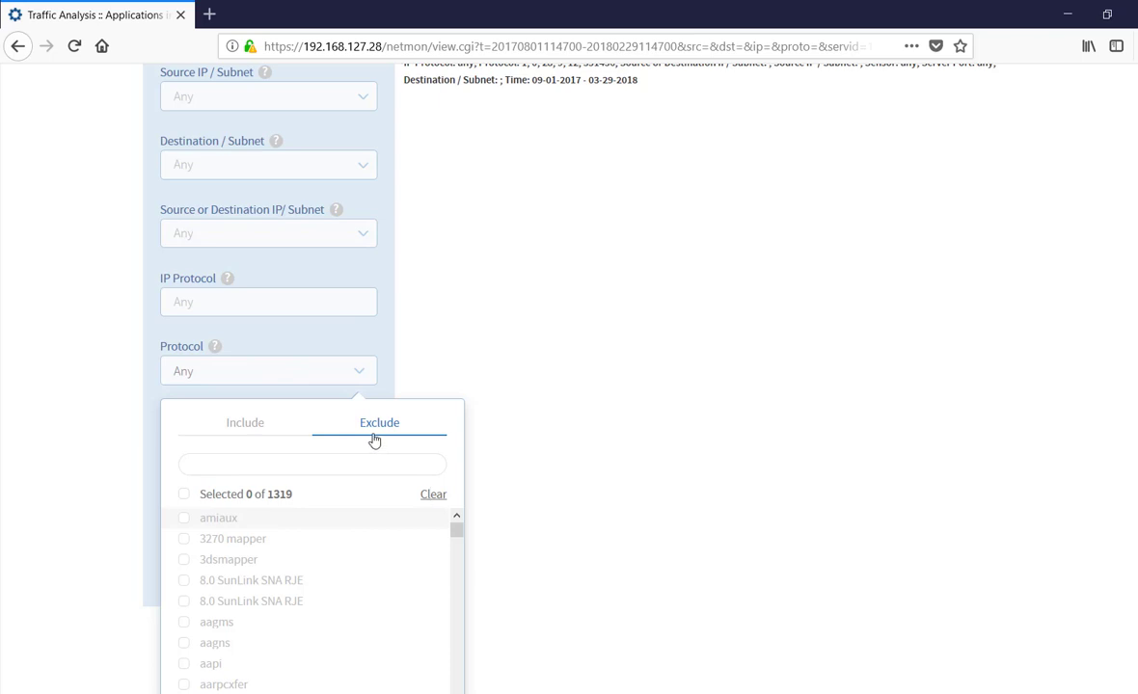
left_click(313, 466)
type("email")
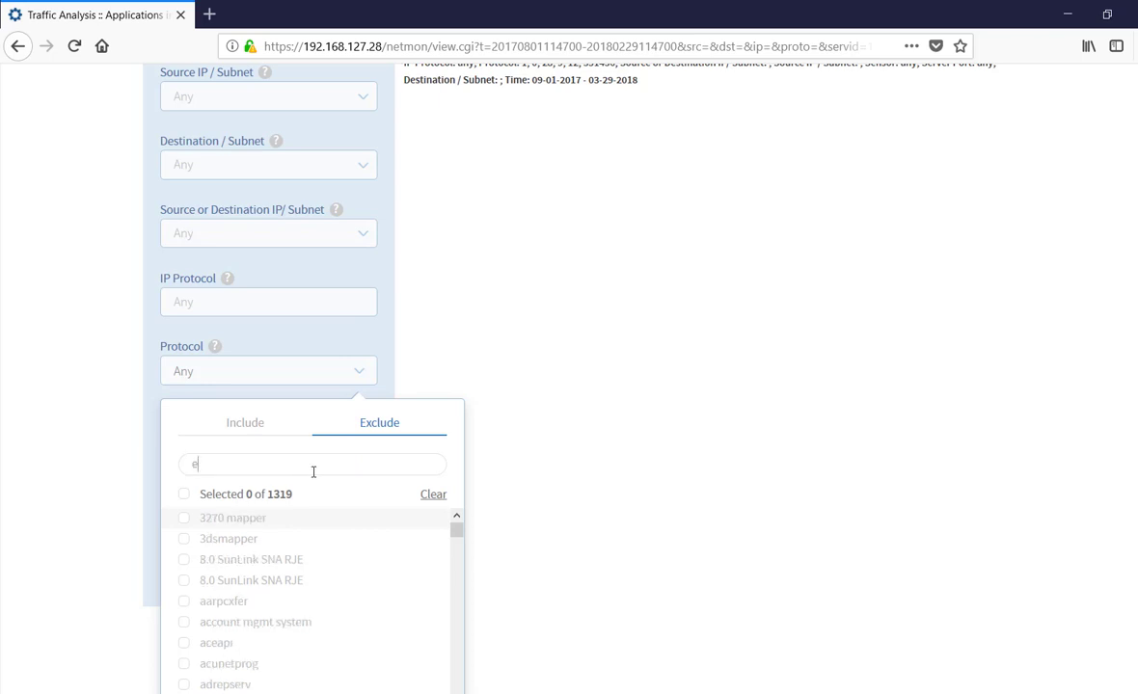
left_click(183, 494)
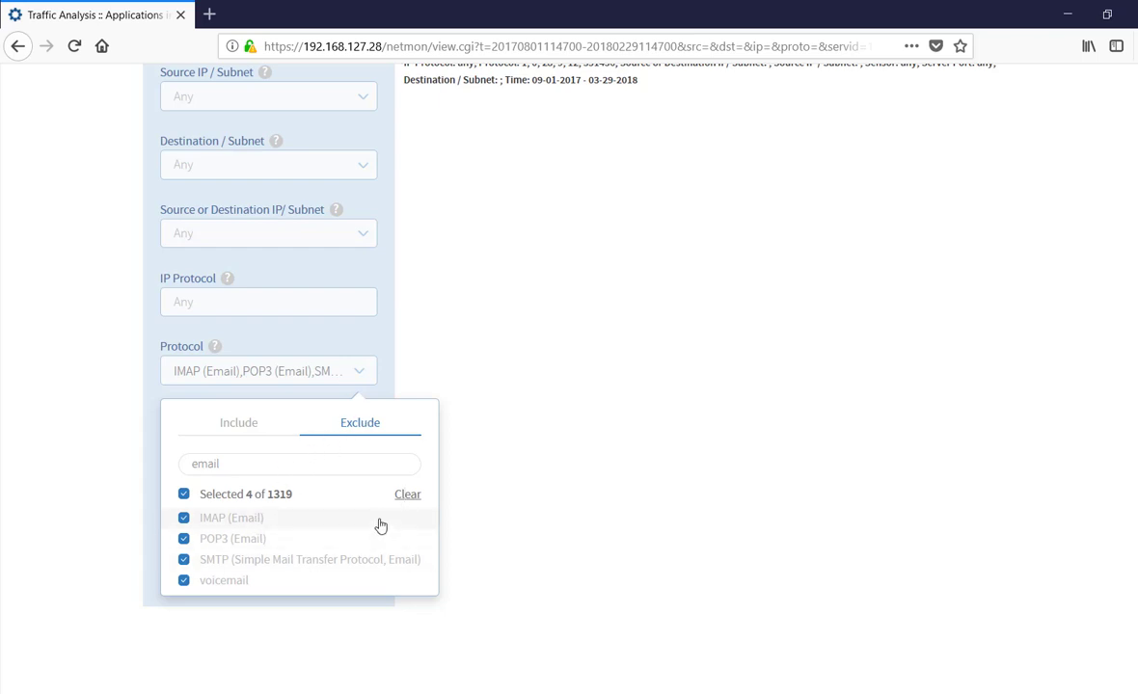
Step: Set the Destination / Subnet filter to 10.0.0.0/24 and run the report
left_click(238, 163)
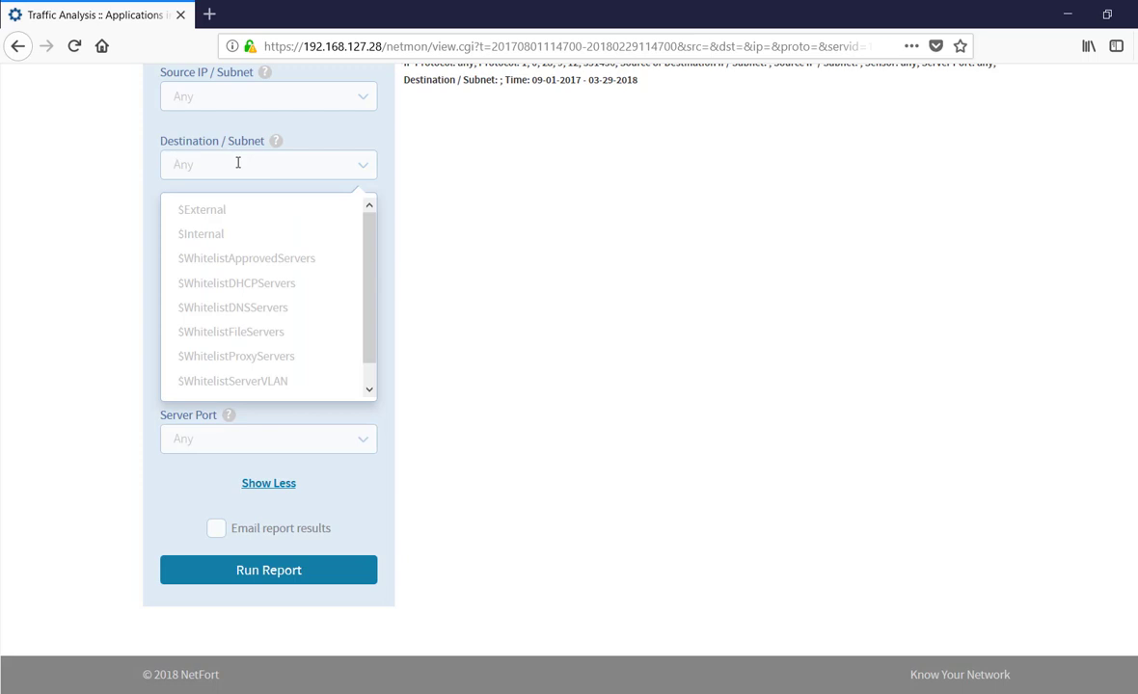
type("10.0.0.0/24")
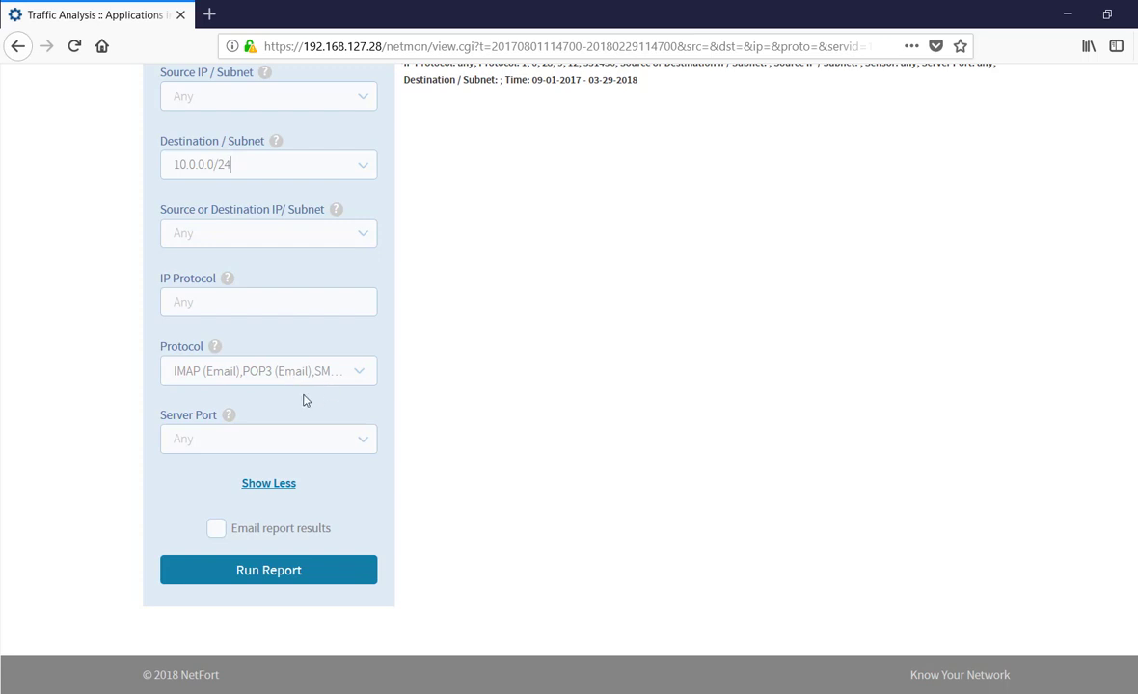
left_click(285, 575)
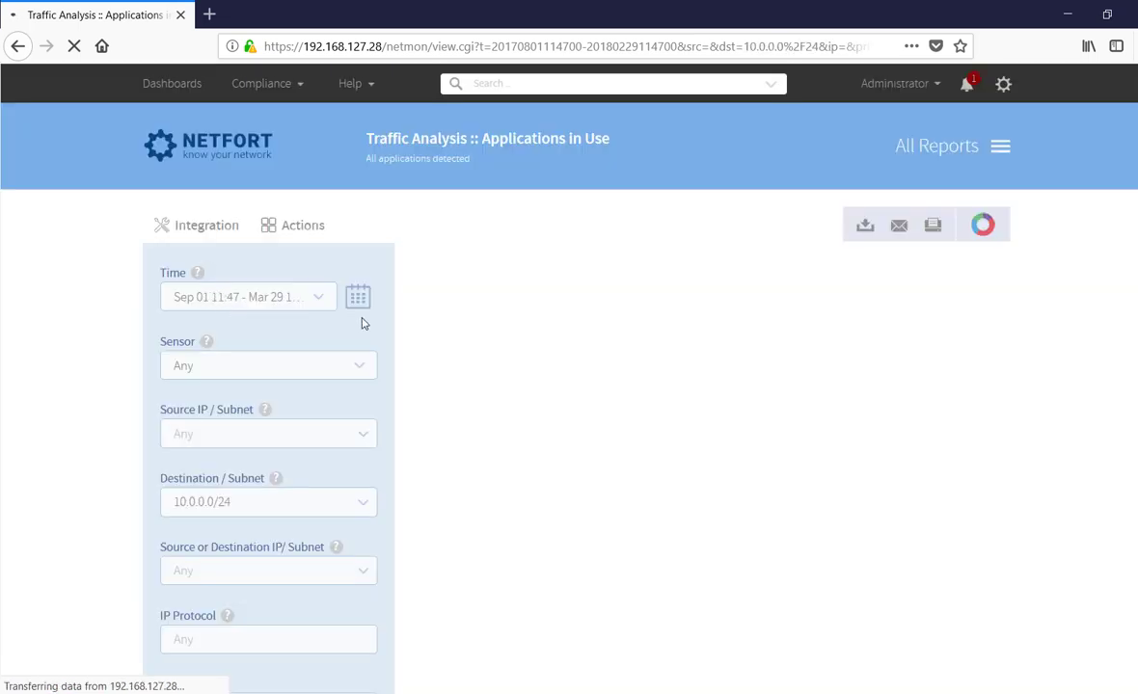
scroll(345, 356, "down", 2)
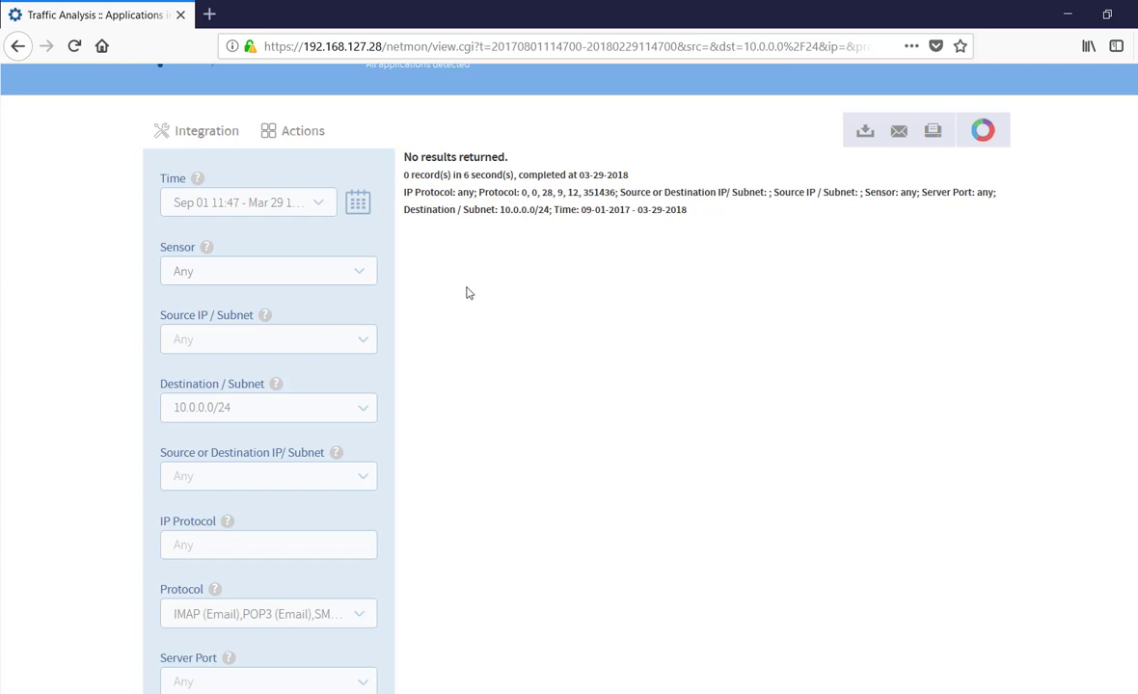
Step: Start saving the filtered report as a custom copy named "Email Whitelist" and cancel the save
left_click(290, 138)
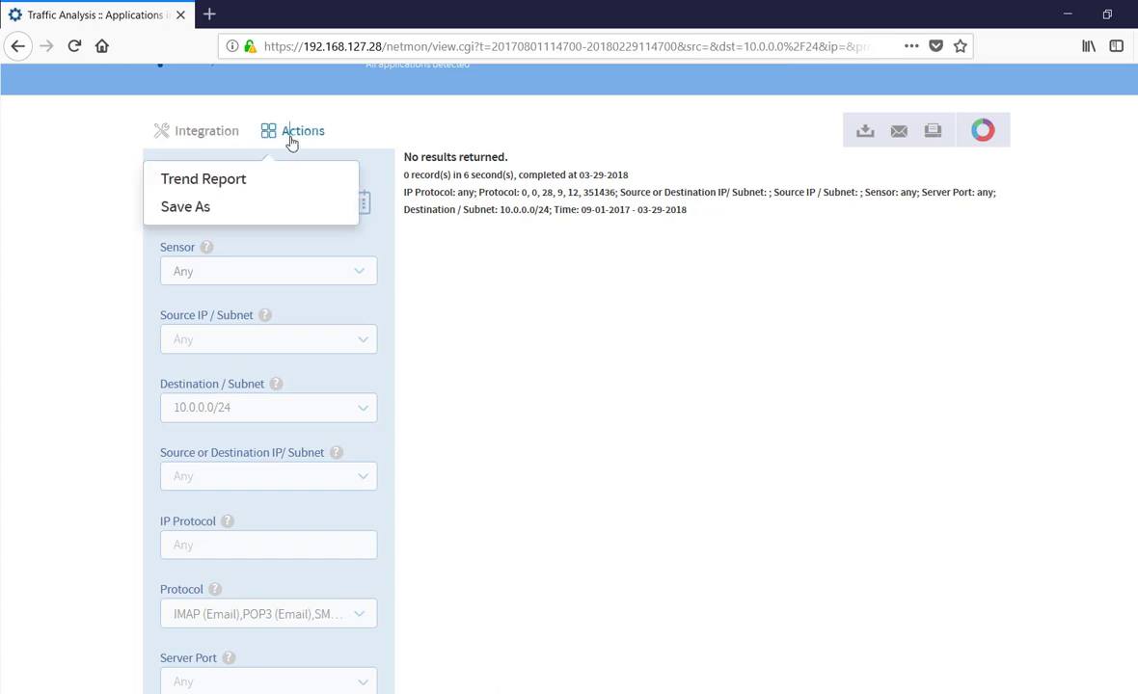
left_click(202, 205)
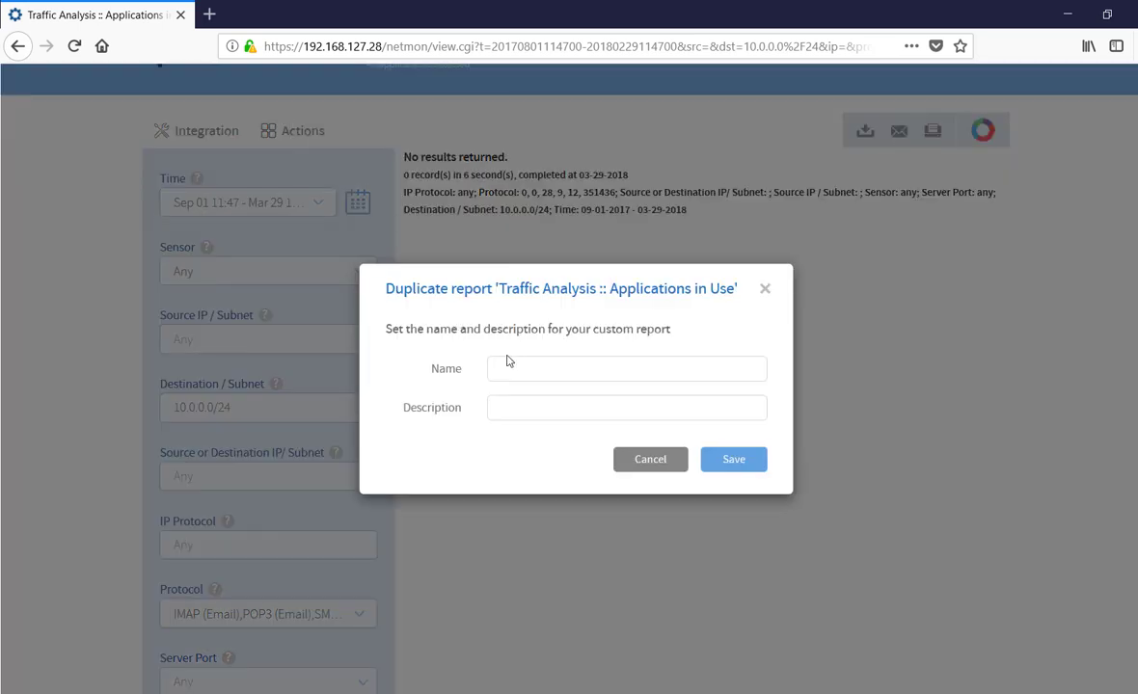
left_click(509, 369)
type("Email ")
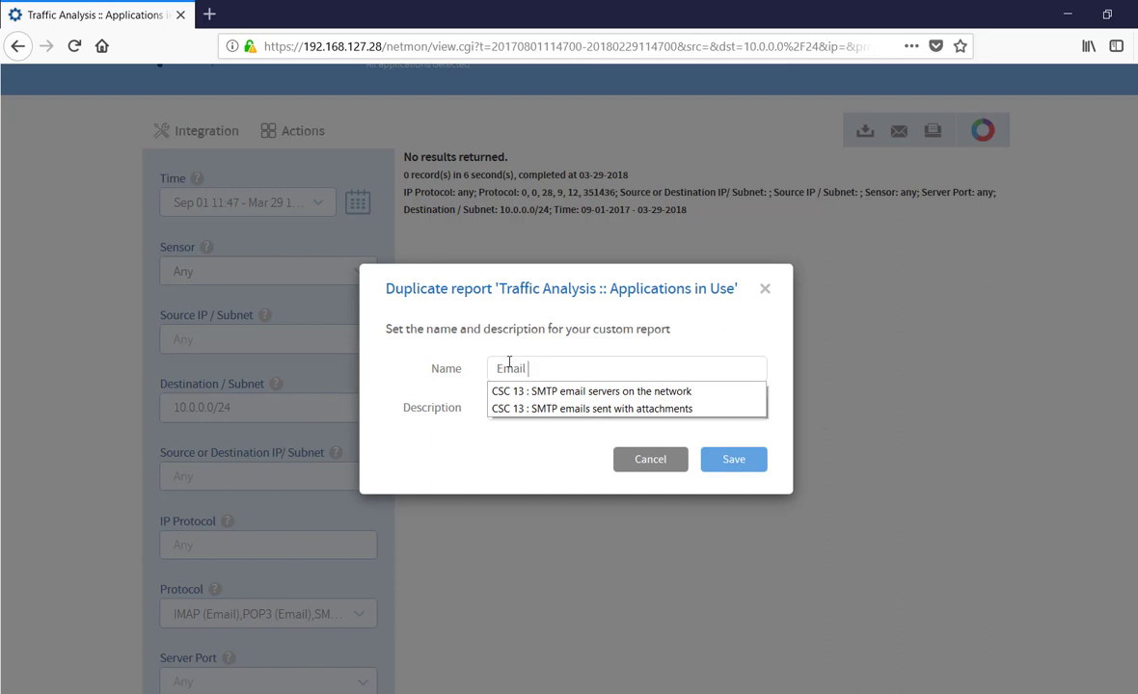
type("Whitelist")
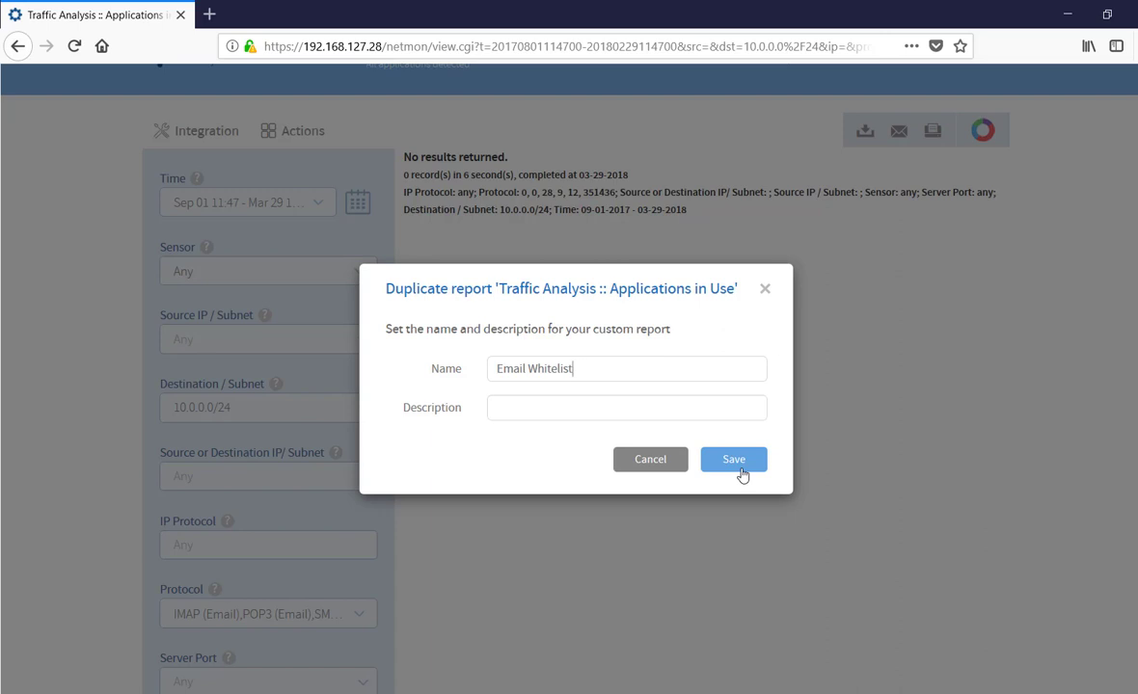
left_click(681, 453)
Step: Examine the Protocol filter's include and exclude modes and look through its list of excludable protocols
scroll(330, 519, "down", 3)
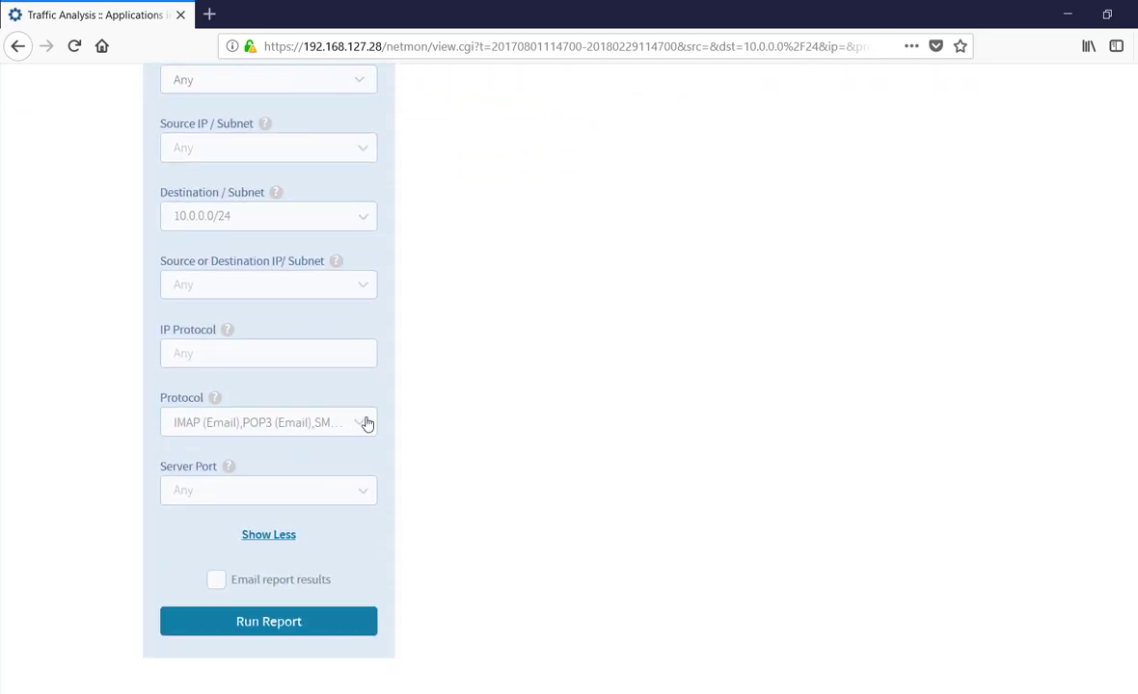
left_click(367, 424)
left_click(264, 479)
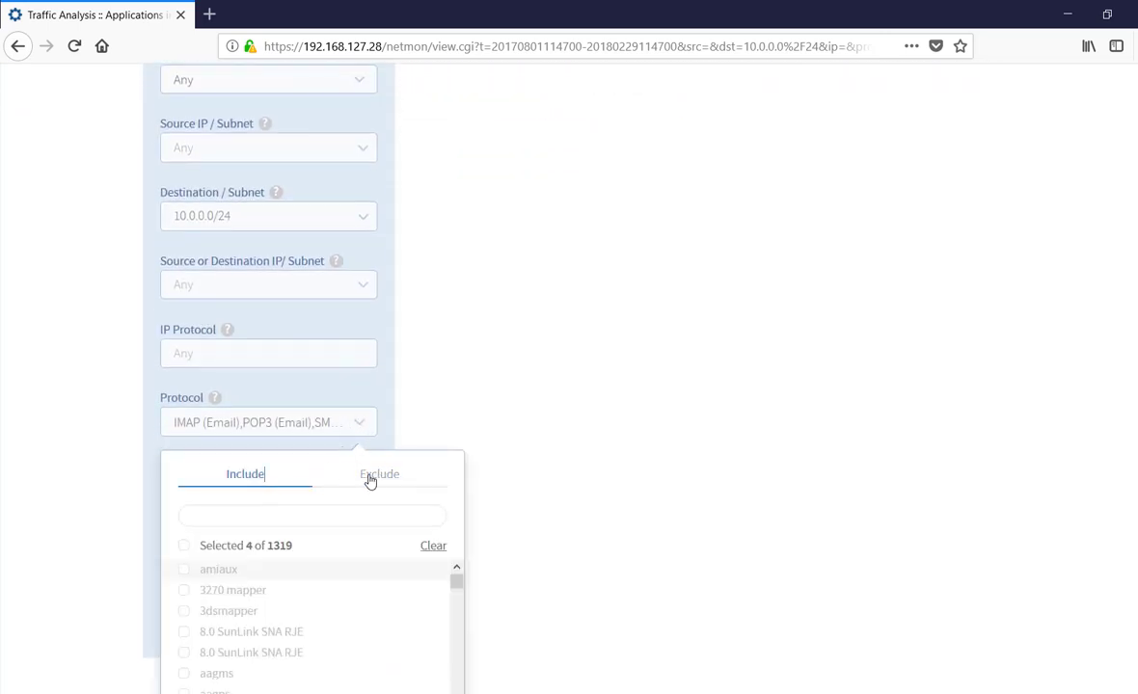
left_click(373, 478)
left_click(253, 475)
left_click(379, 475)
scroll(364, 482, "down", 2)
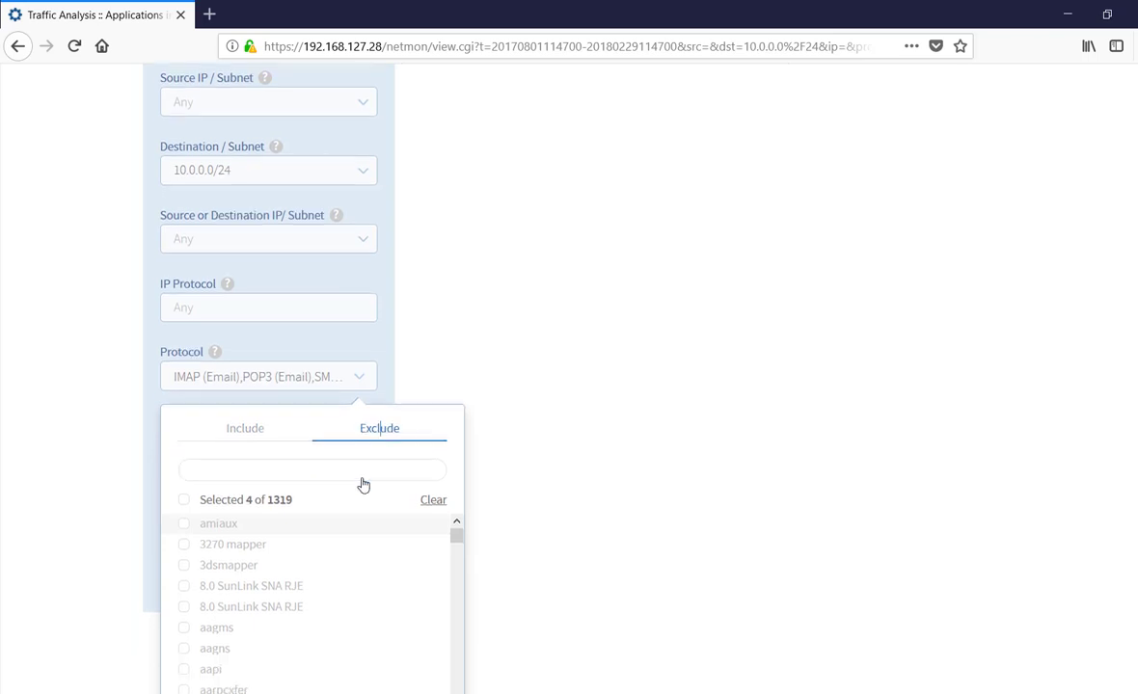
scroll(287, 493, "down", 10)
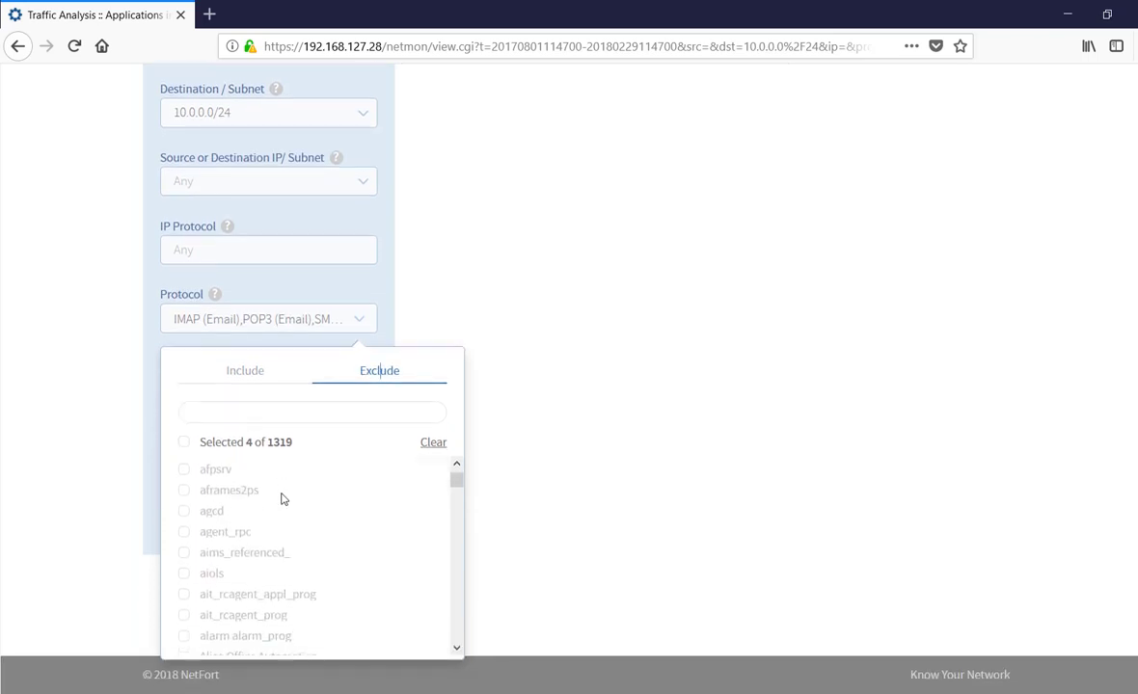
scroll(281, 499, "down", 20)
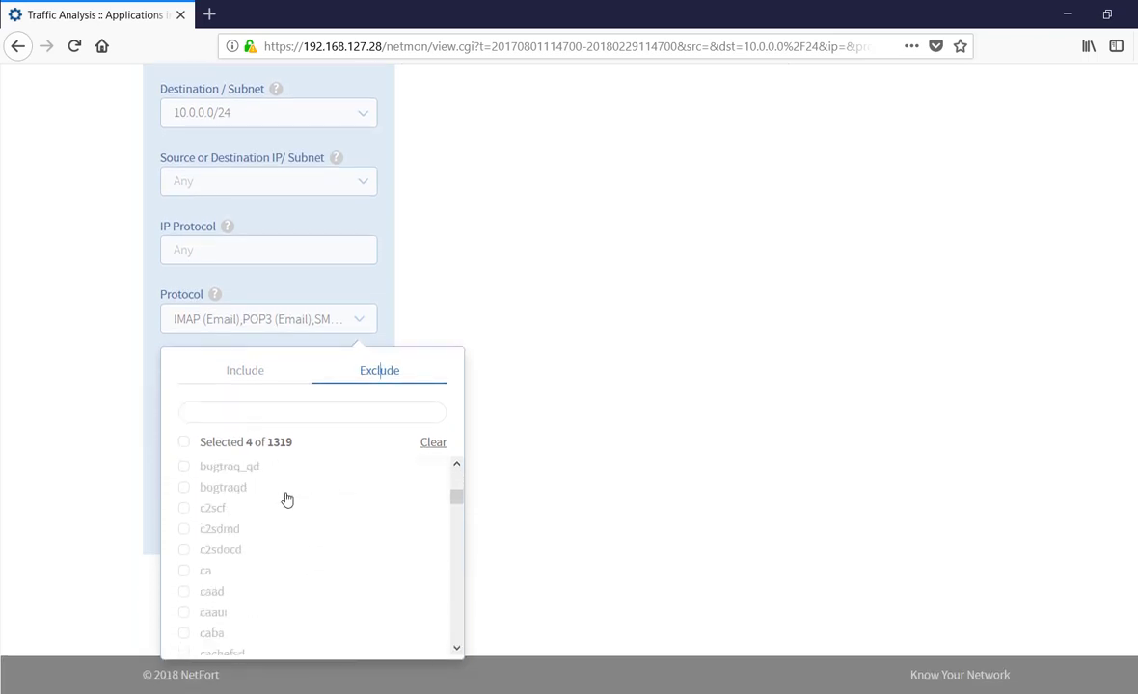
scroll(286, 498, "down", 20)
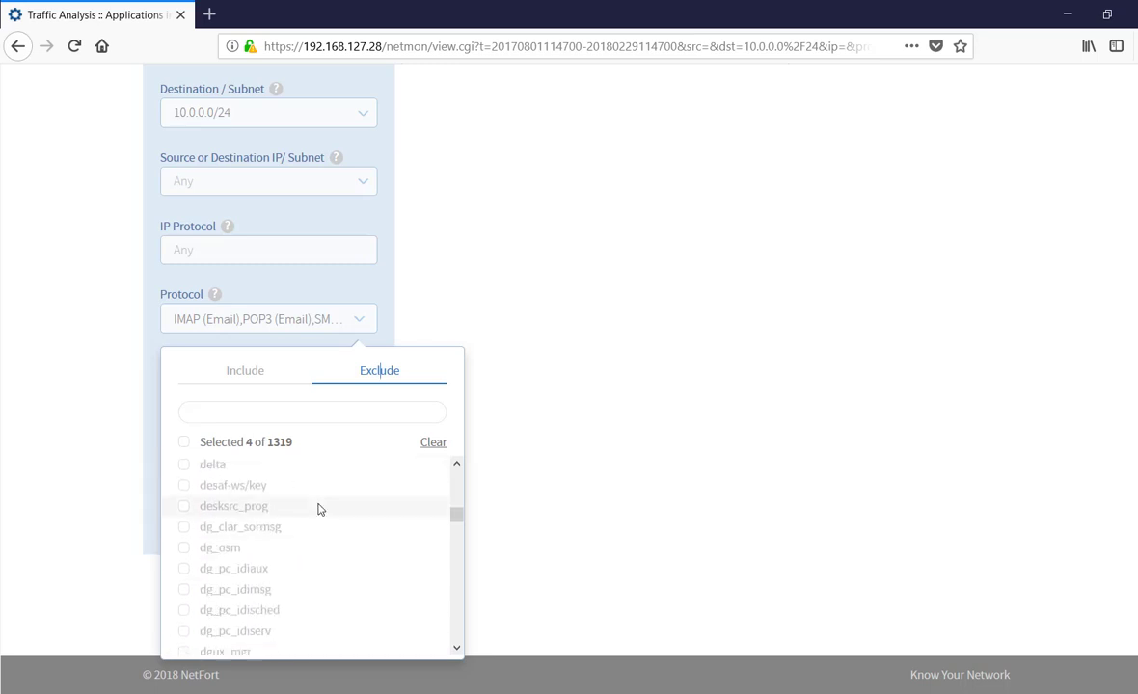
left_click(733, 272)
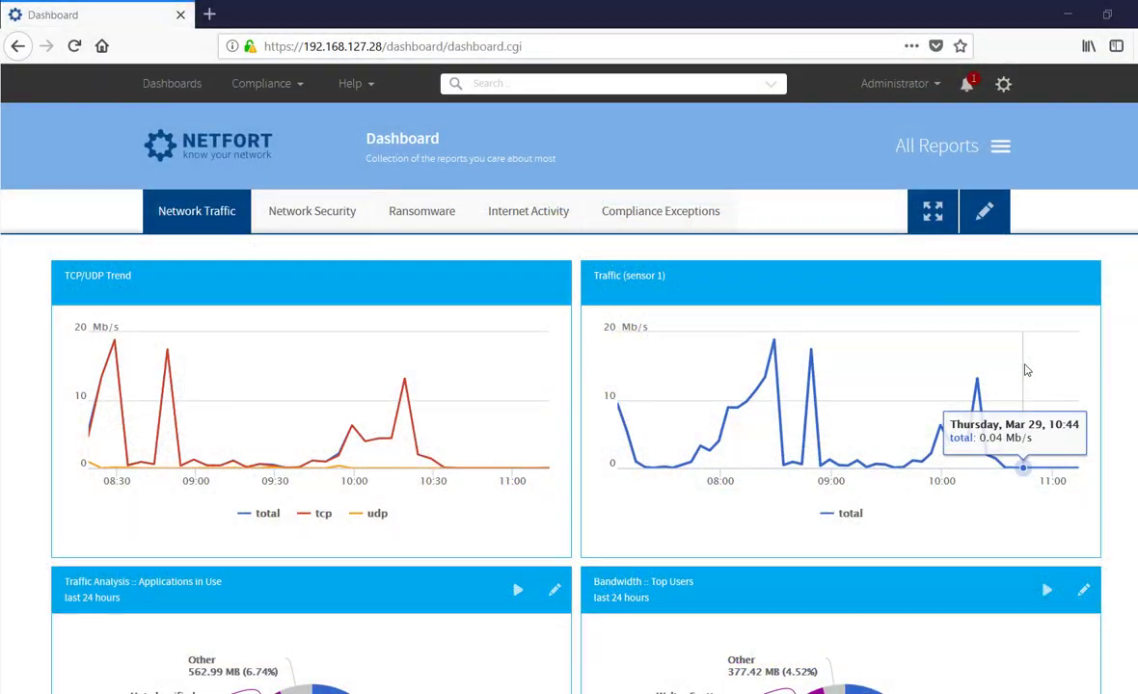
Step: View the All Reports overview, and open the CIS CSC 20 compliance page to examine its reports
left_click(1000, 149)
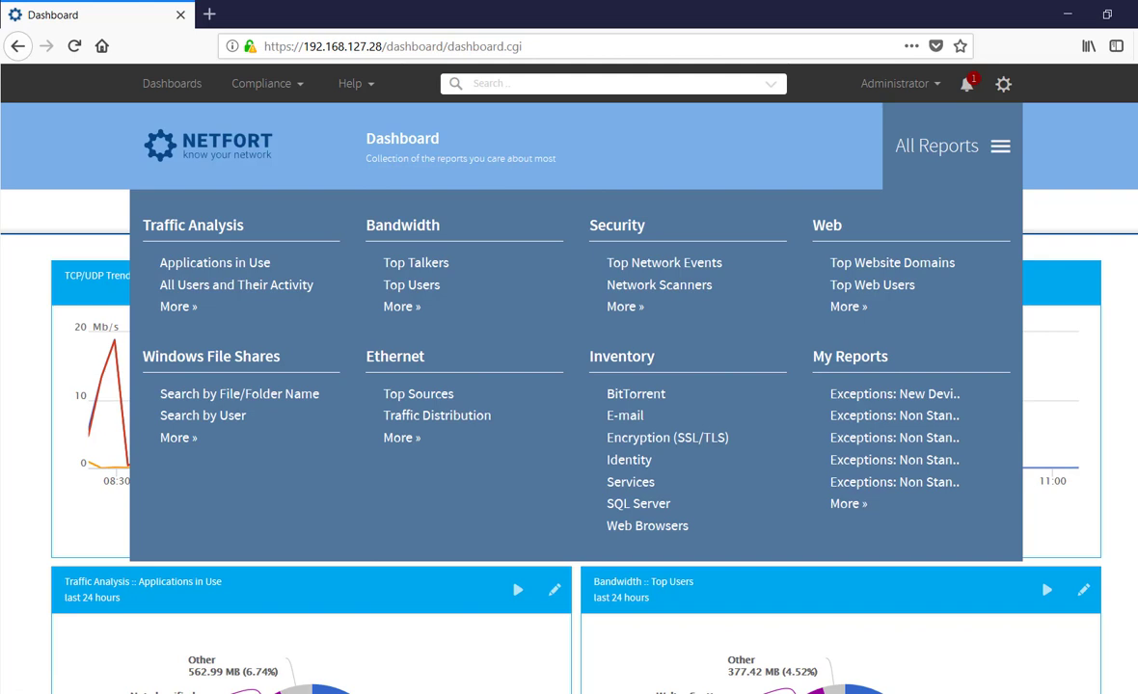
left_click(277, 85)
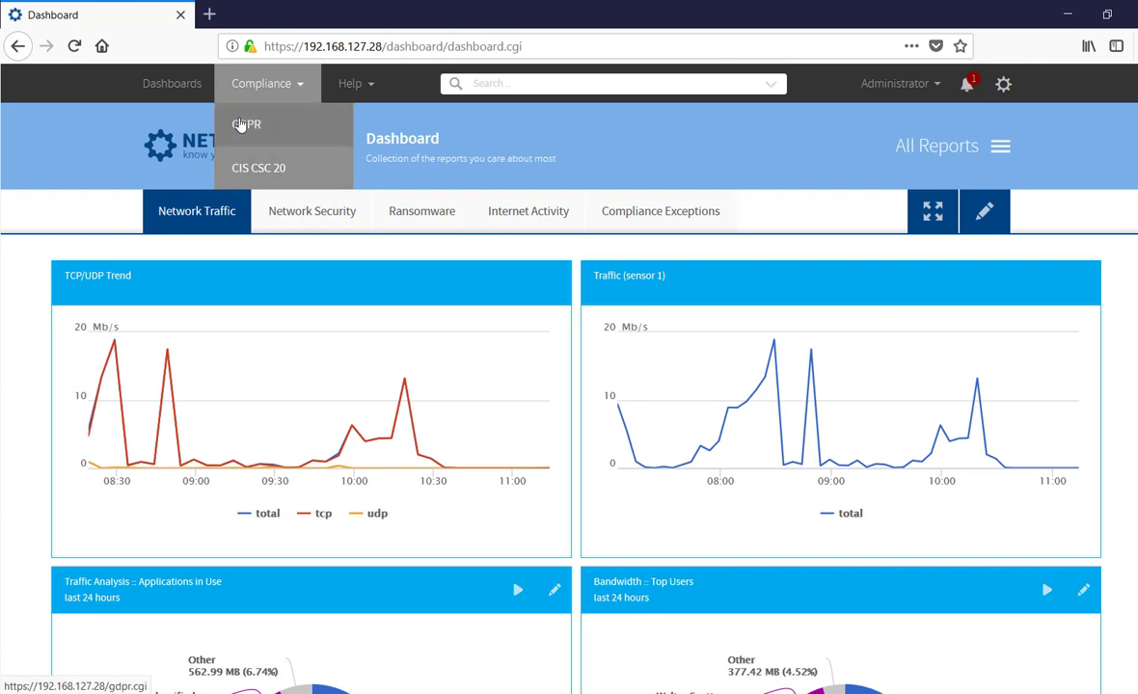
left_click(258, 174)
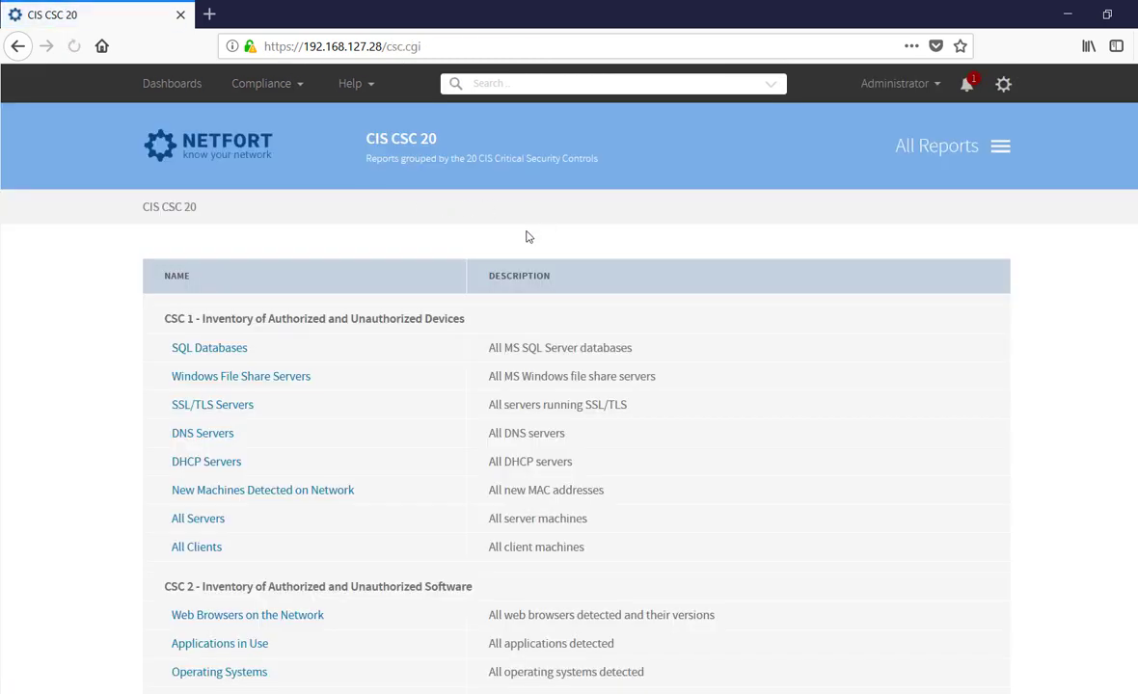
scroll(468, 188, "down", 2)
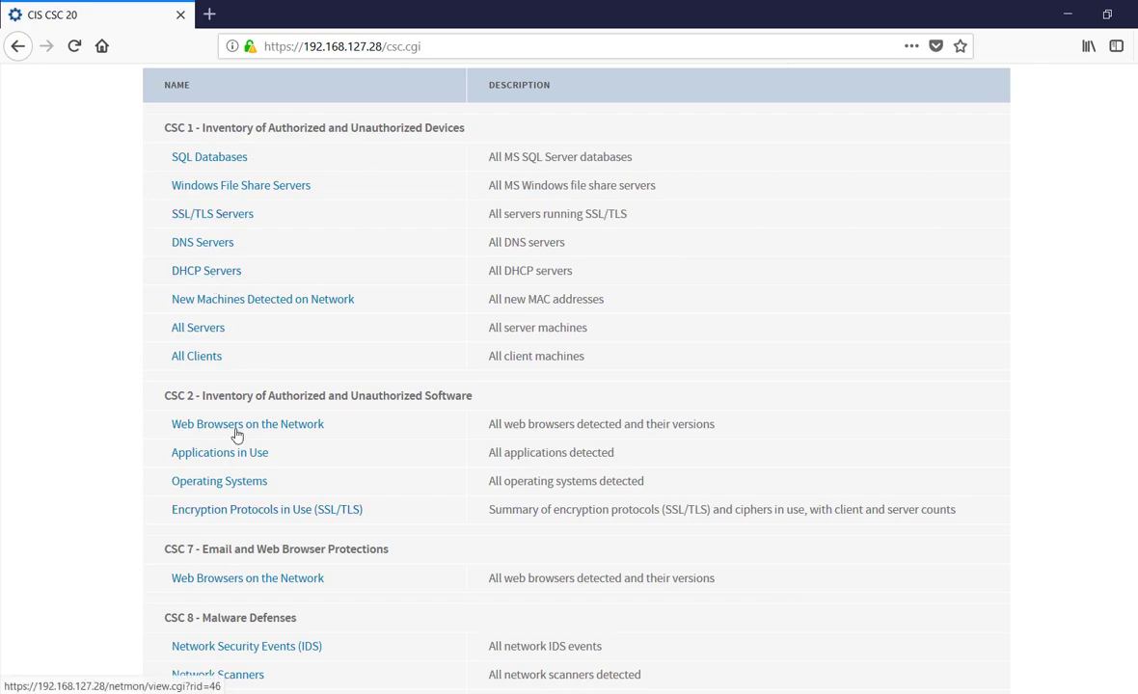
Step: Look through the CIS CSC 20 report list, examining the CSC 9 section on network ports, protocols and services
scroll(241, 439, "down", 3)
scroll(245, 436, "down", 3)
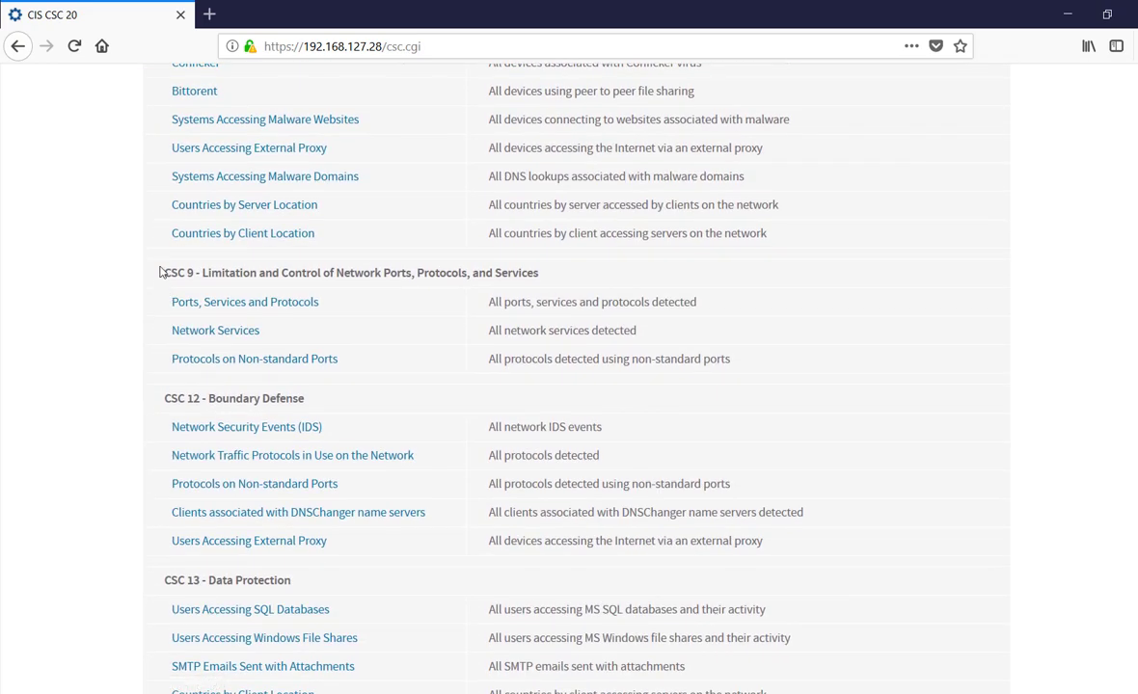
left_click_drag(159, 271, 529, 271)
left_click(557, 277)
scroll(292, 451, "down", 1)
scroll(289, 435, "down", 1)
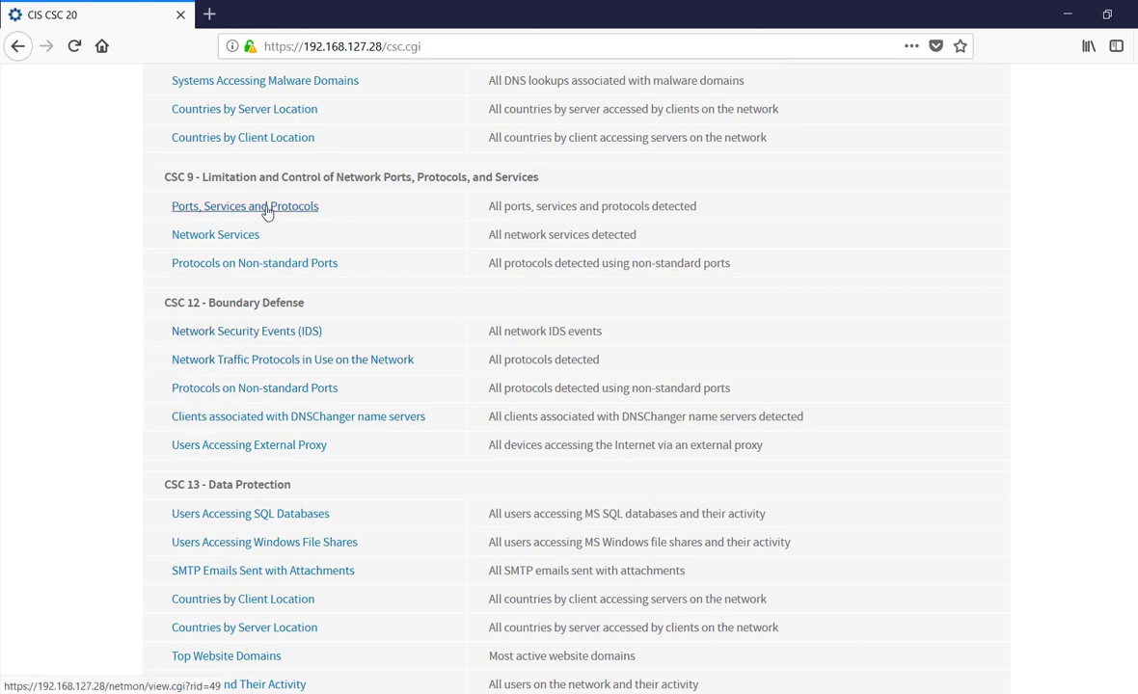
Step: Run the CSC 9 Network Services report with the IP / Subnet filter set to $WhitelistServerVLAN
left_click(240, 241)
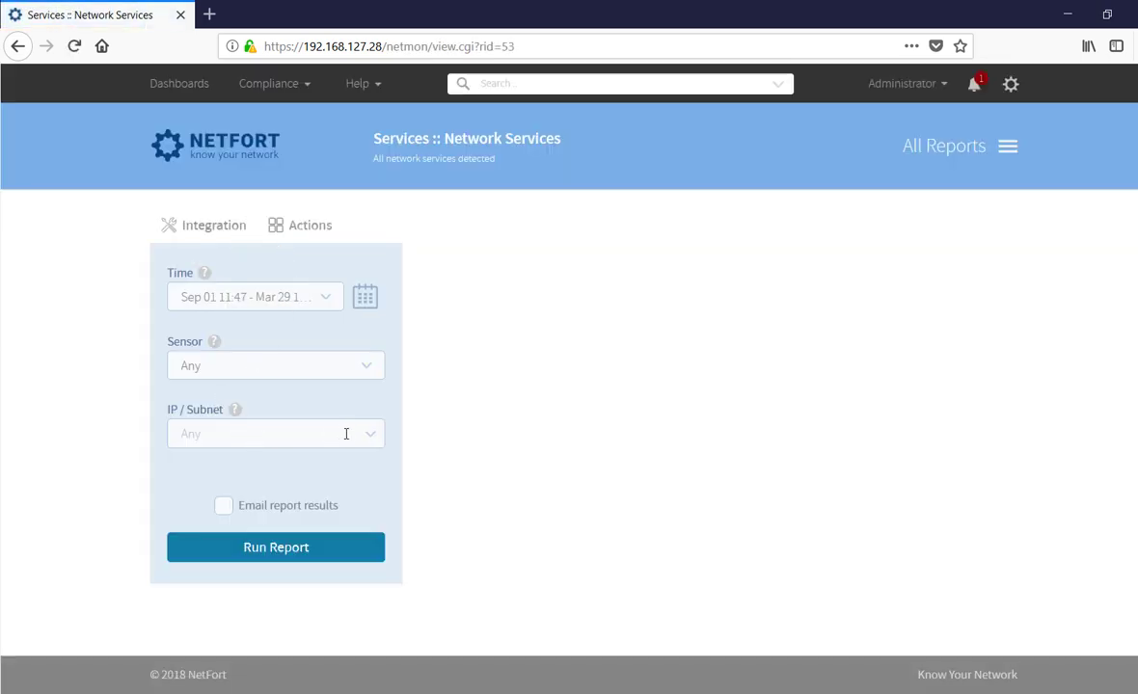
left_click(376, 440)
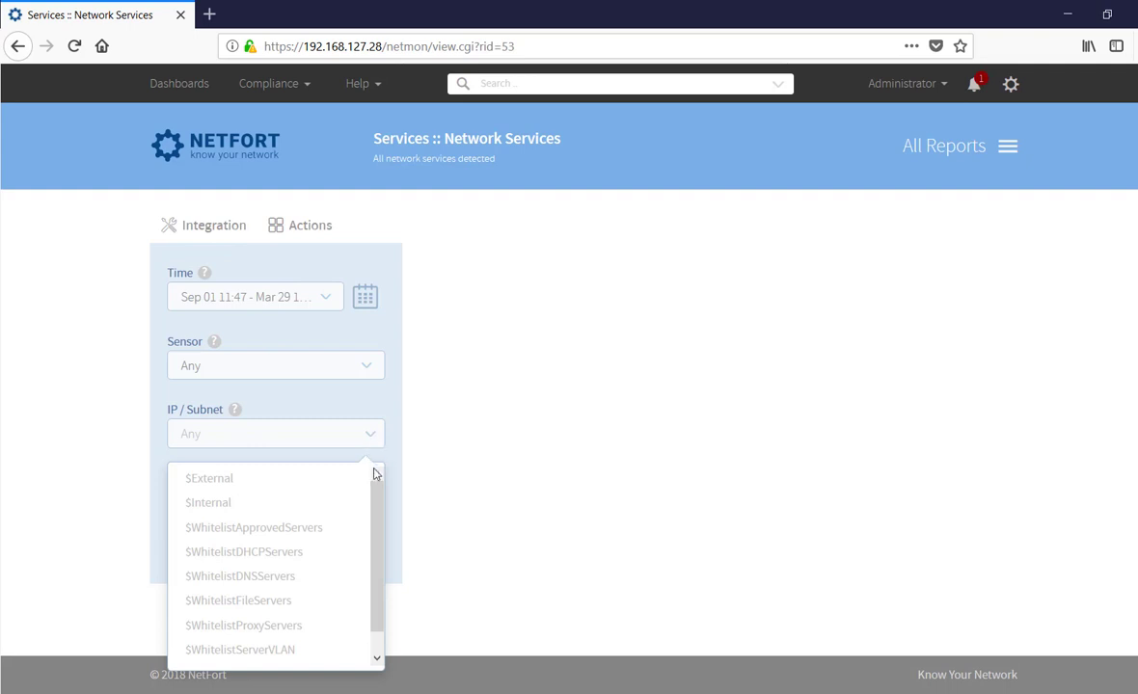
scroll(343, 560, "down", 1)
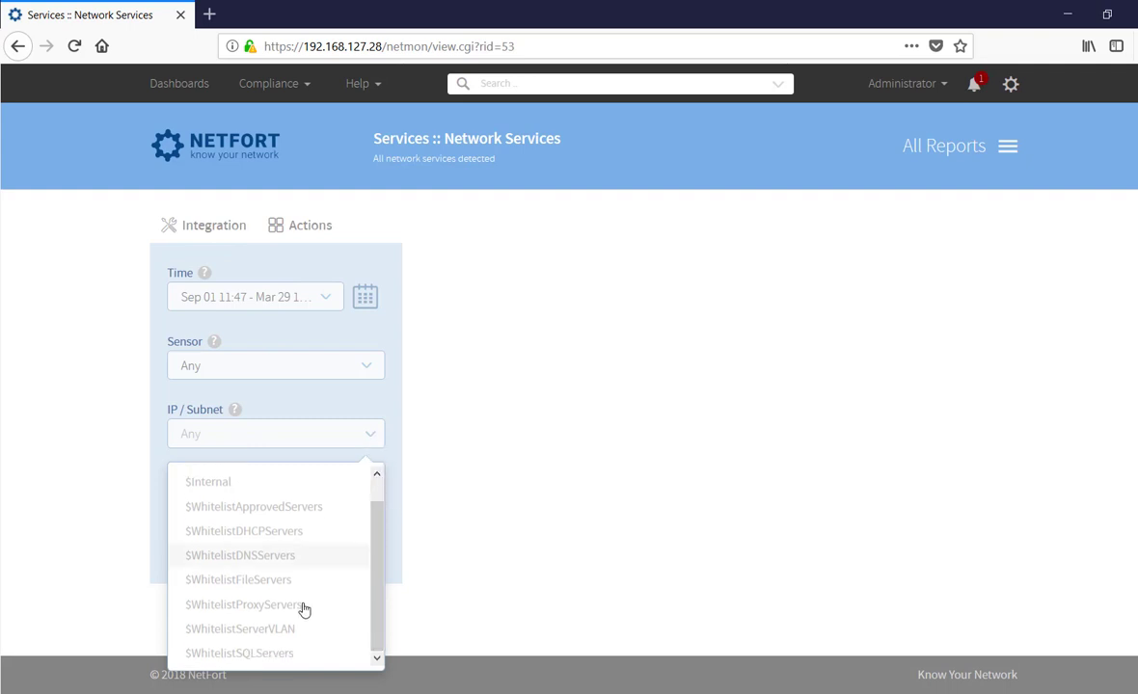
left_click(274, 638)
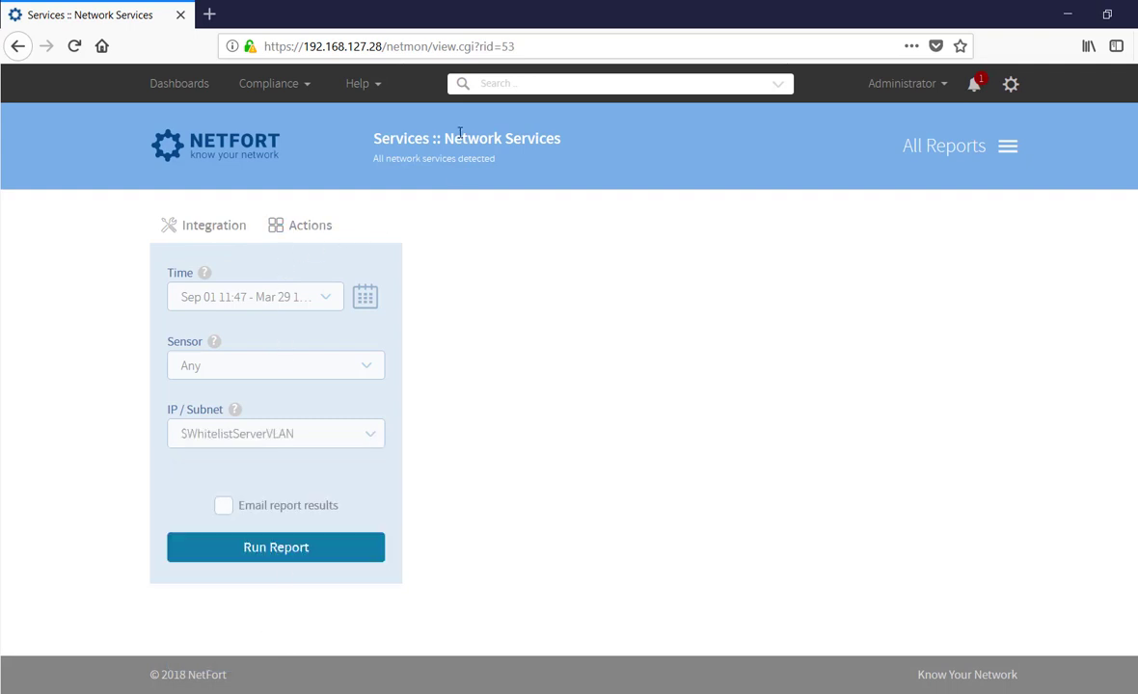
left_click(298, 551)
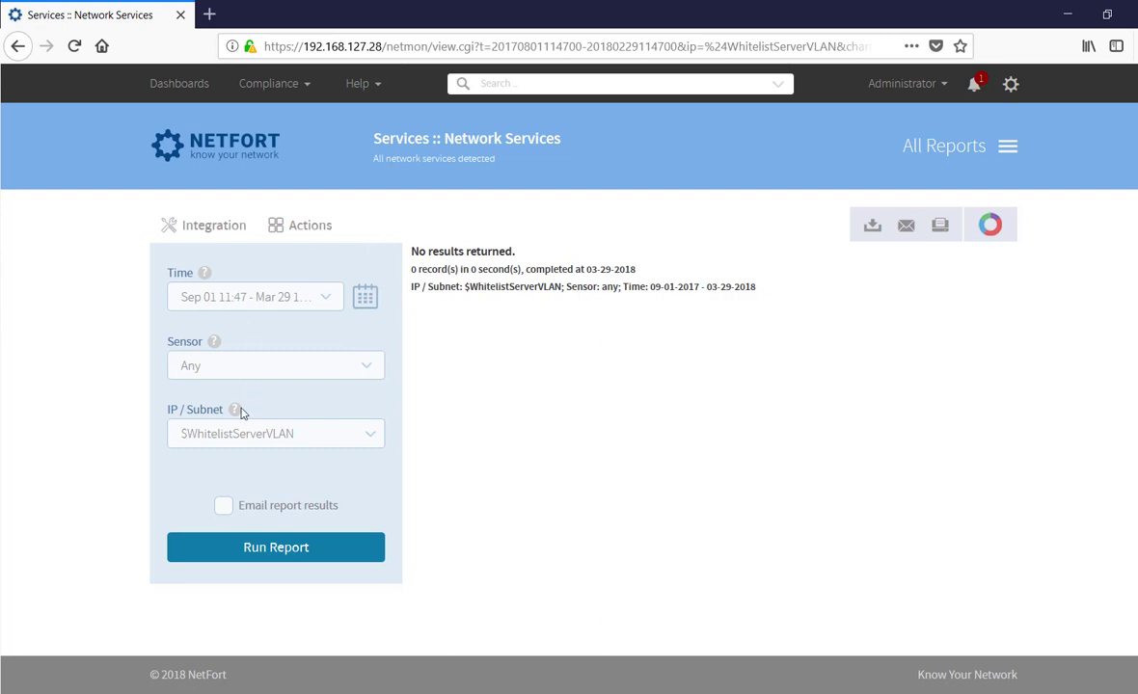
Step: Clear the IP / Subnet filter of the Network Services report to view the selectable whitelist variables
left_click(216, 435)
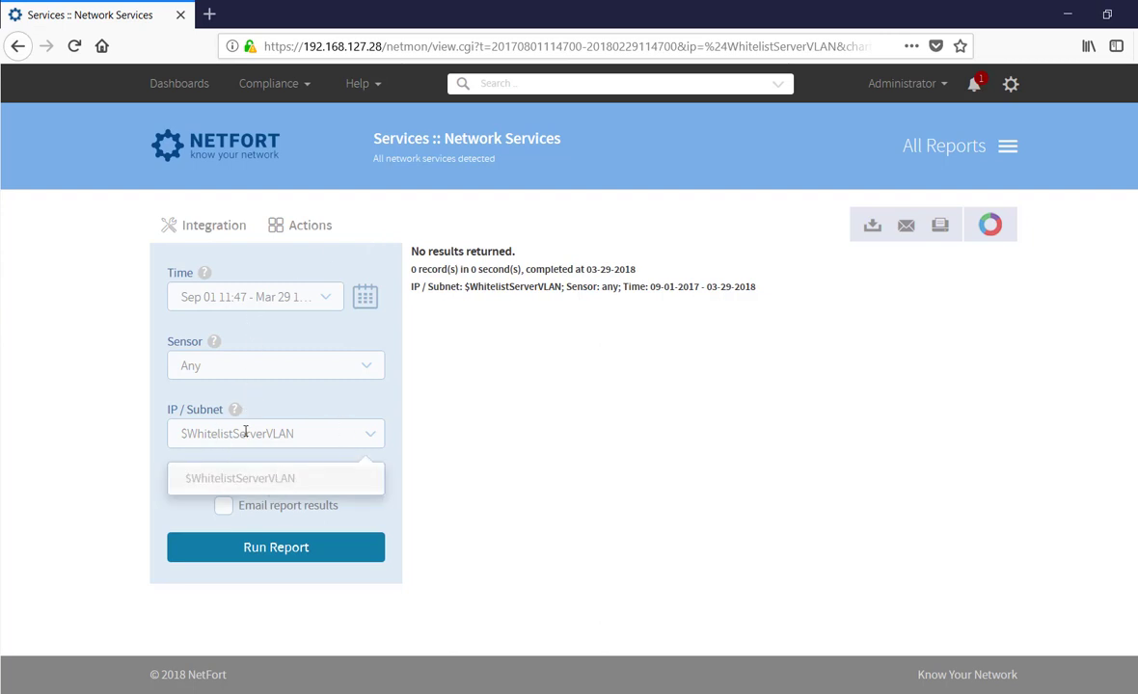
key("ctrl+a")
key("BackSpace")
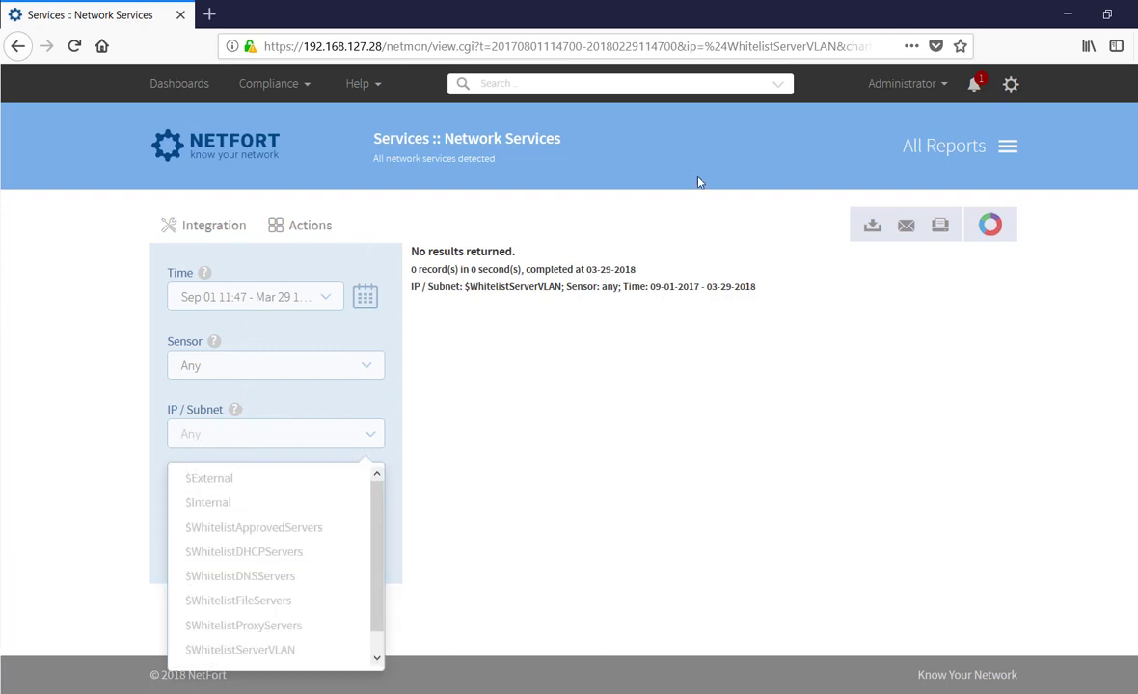
Step: Open the Report Variables page in Customisation and examine the defined whitelist variables and their values
left_click(1011, 84)
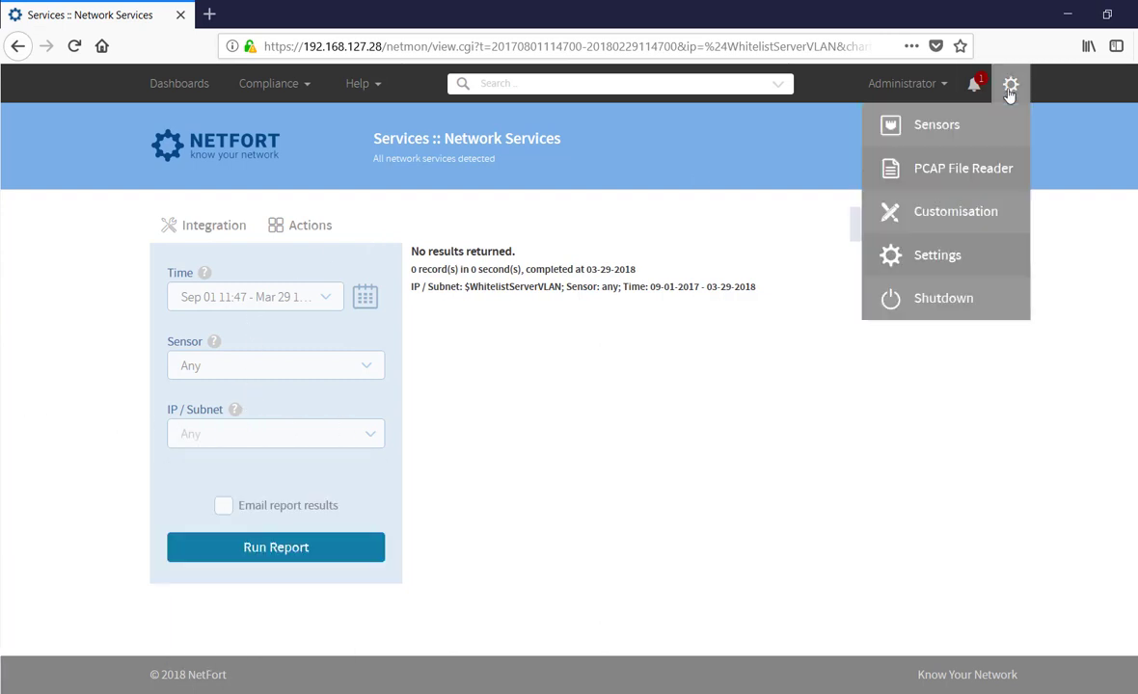
left_click(953, 214)
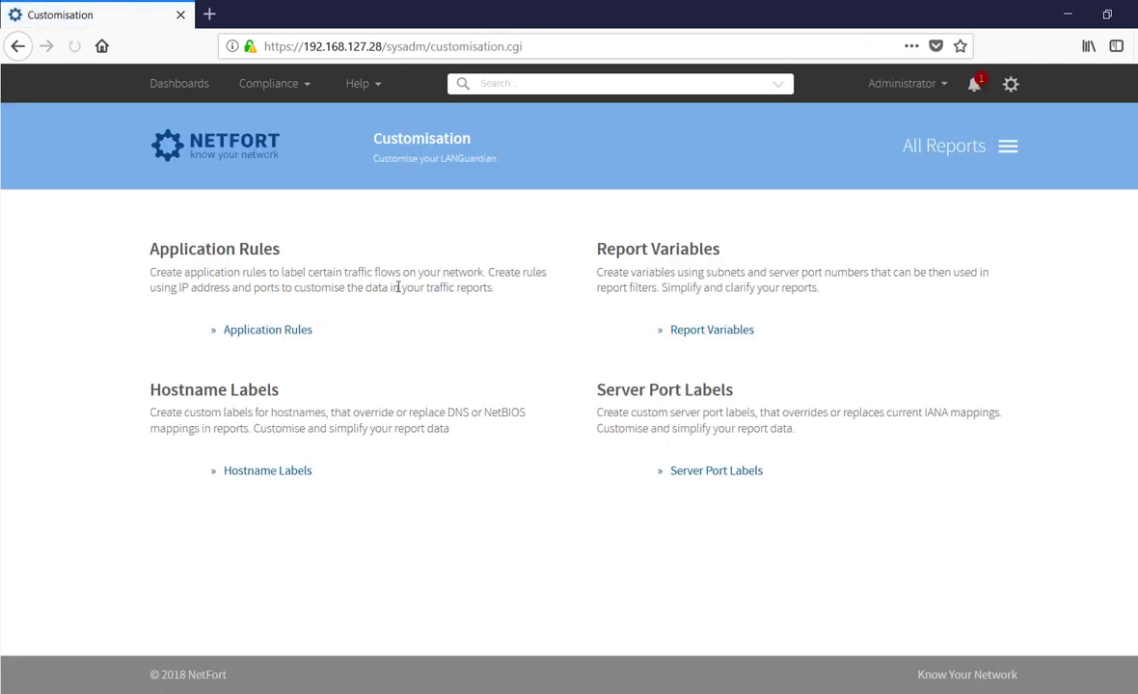
left_click(738, 331)
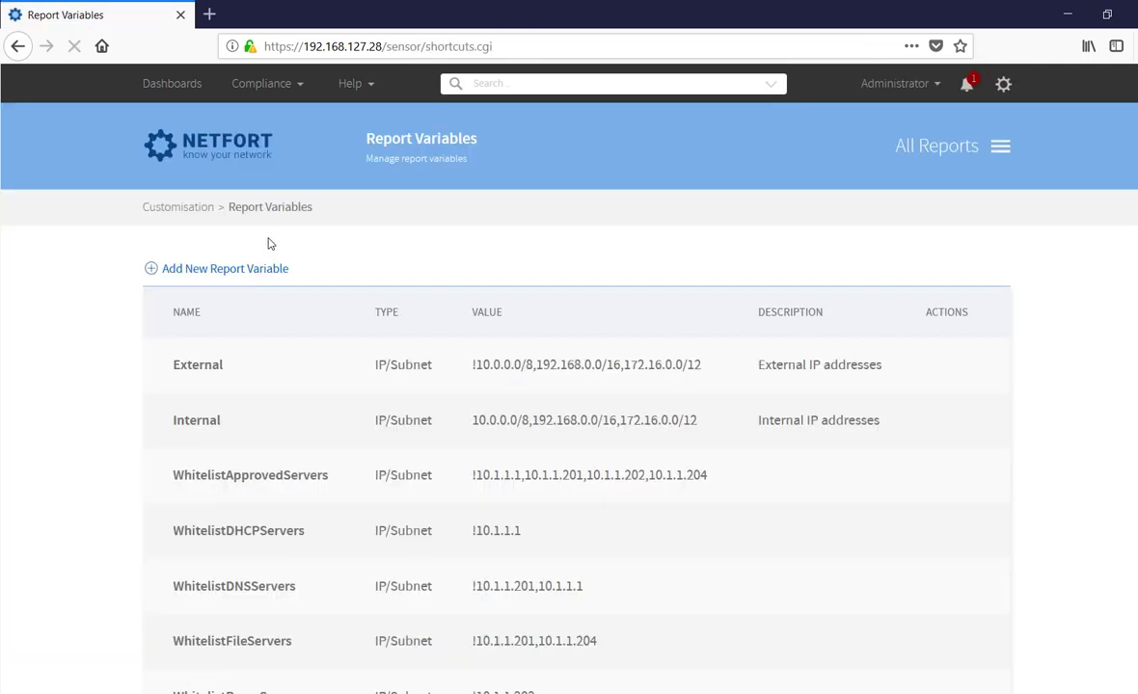
scroll(284, 444, "down", 5)
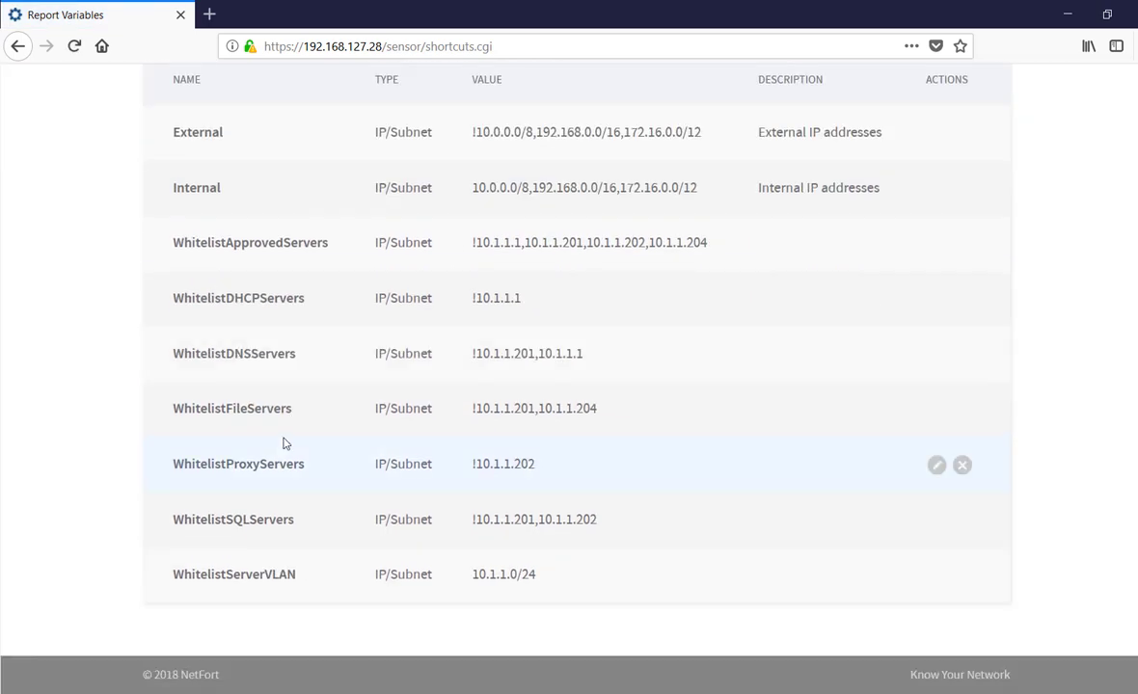
scroll(753, 285, "up", 5)
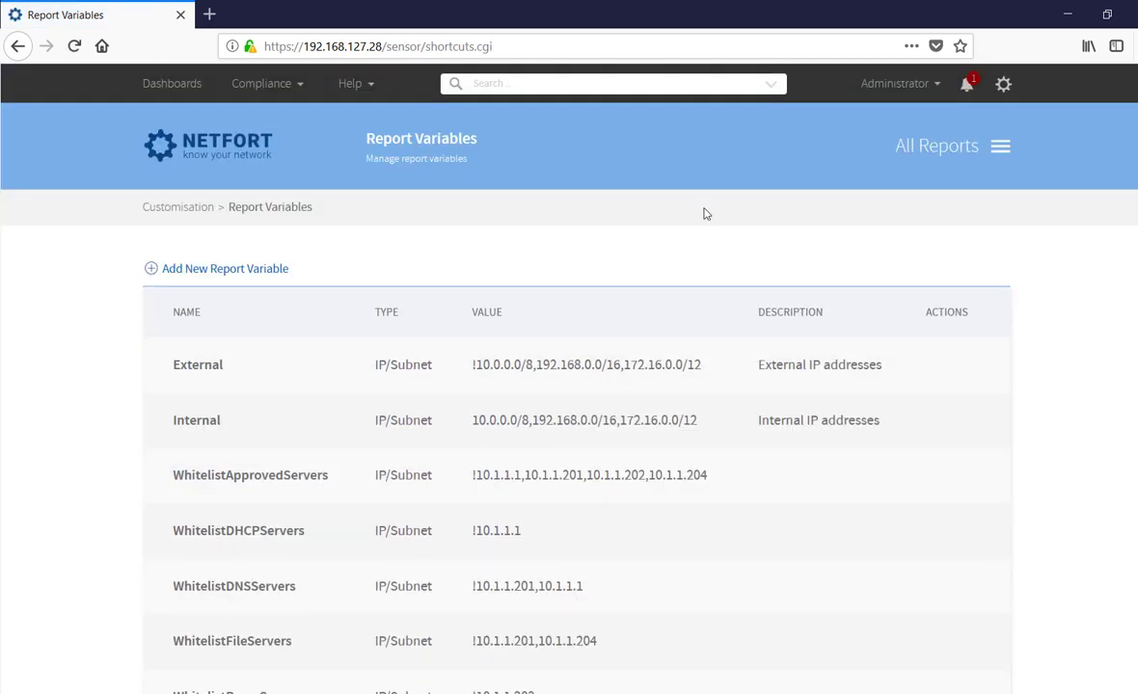
Step: Run the DNS Servers report from the CIS CSC 20 page with Destination IP/Subnet set to $WhitelistDNSServers
left_click(260, 83)
left_click(207, 159)
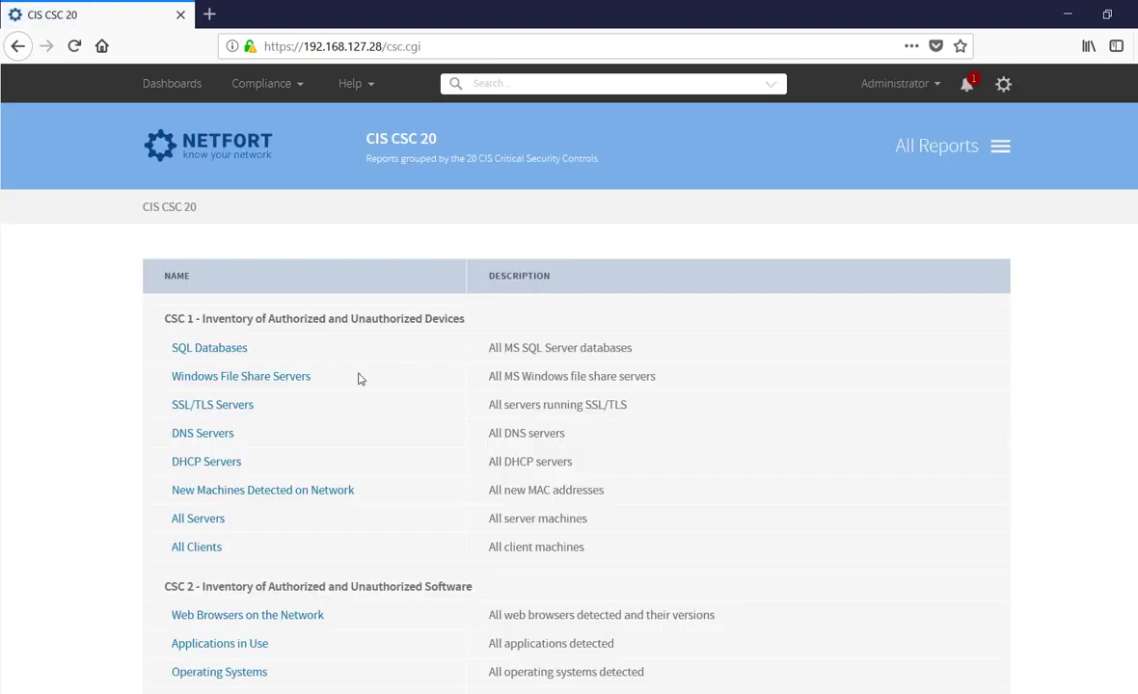
left_click(218, 443)
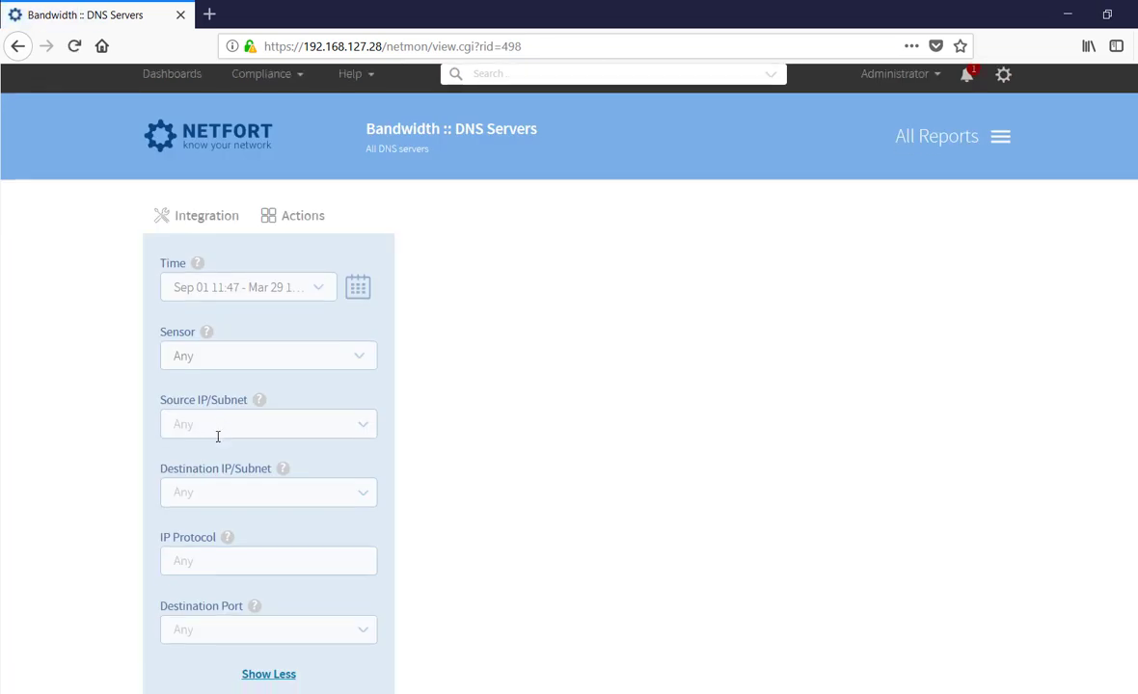
scroll(218, 437, "down", 2)
scroll(218, 437, "down", 2)
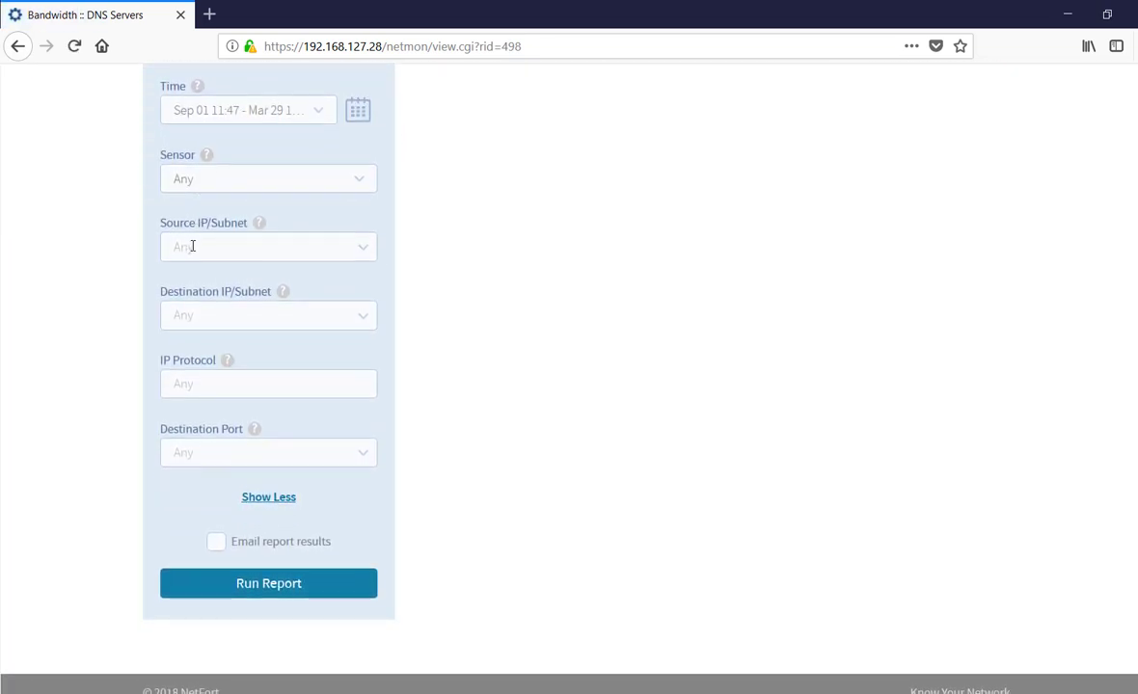
left_click(209, 328)
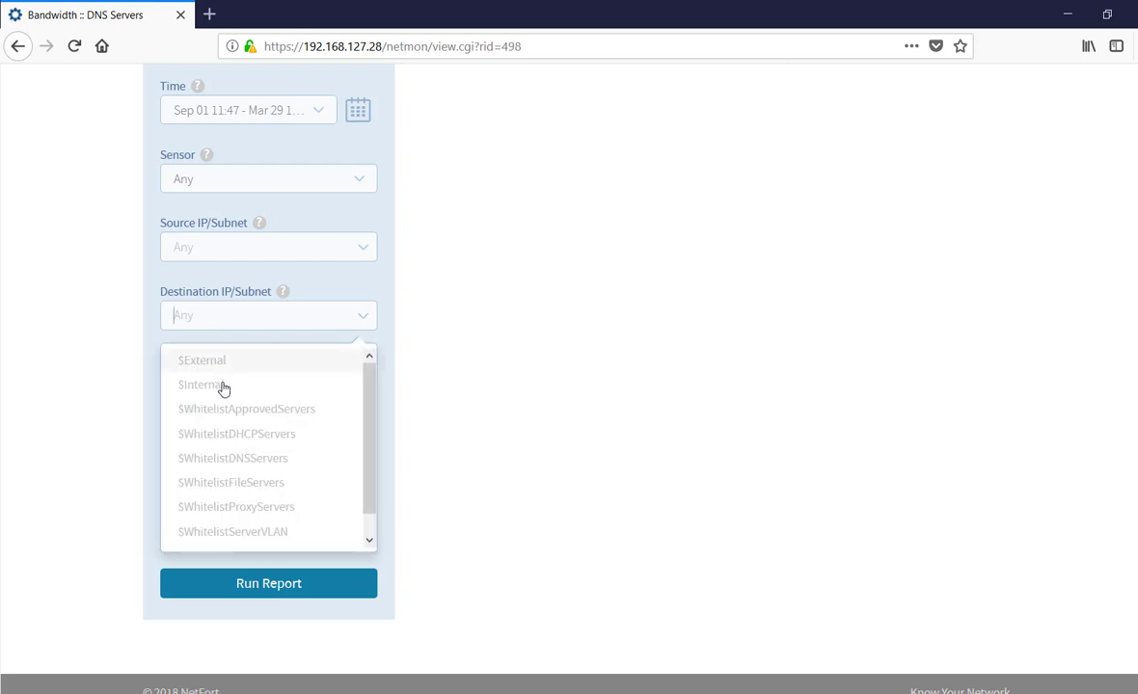
left_click(287, 459)
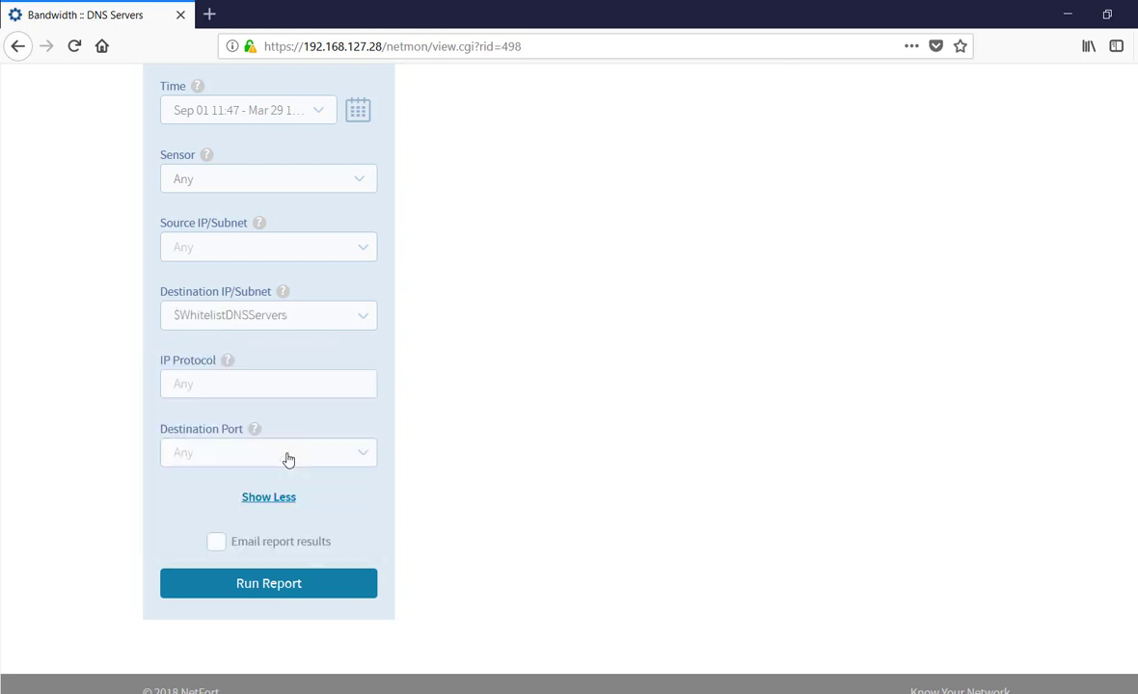
left_click(282, 582)
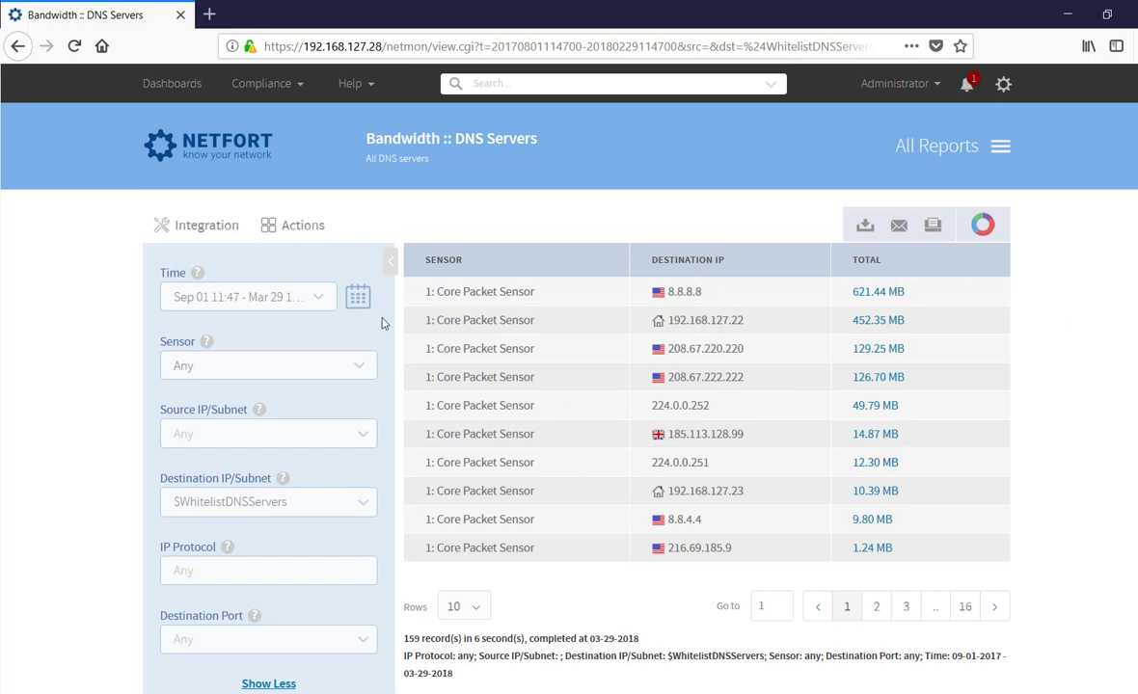
Step: Return to the CIS CSC 20 compliance page
left_click(291, 85)
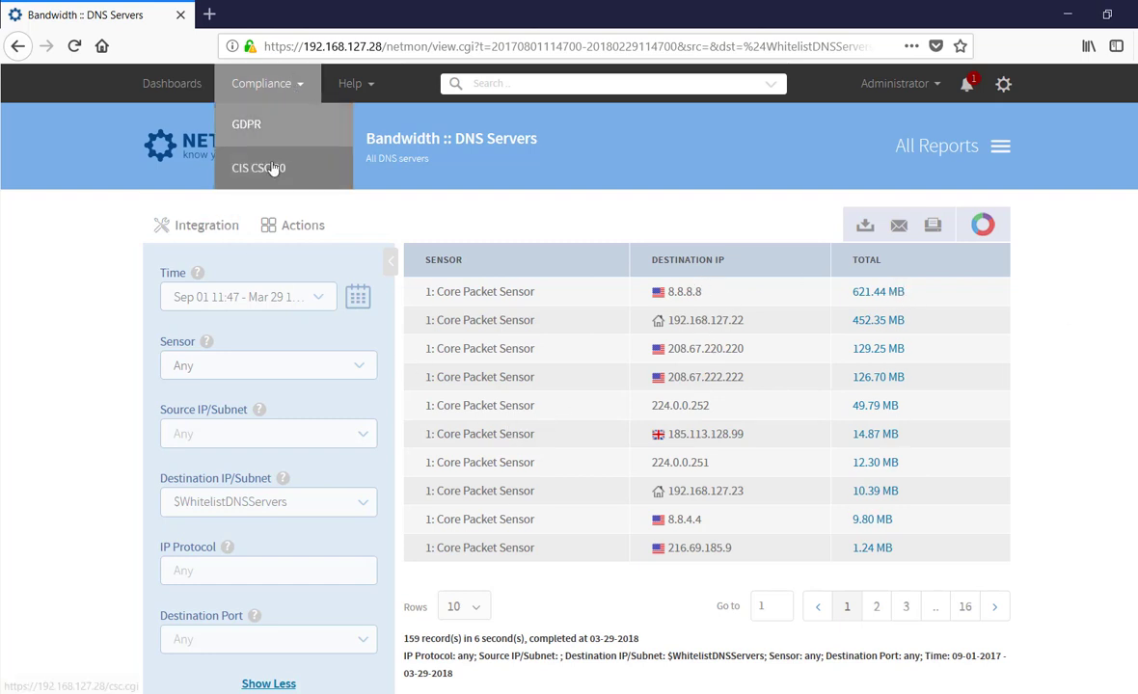